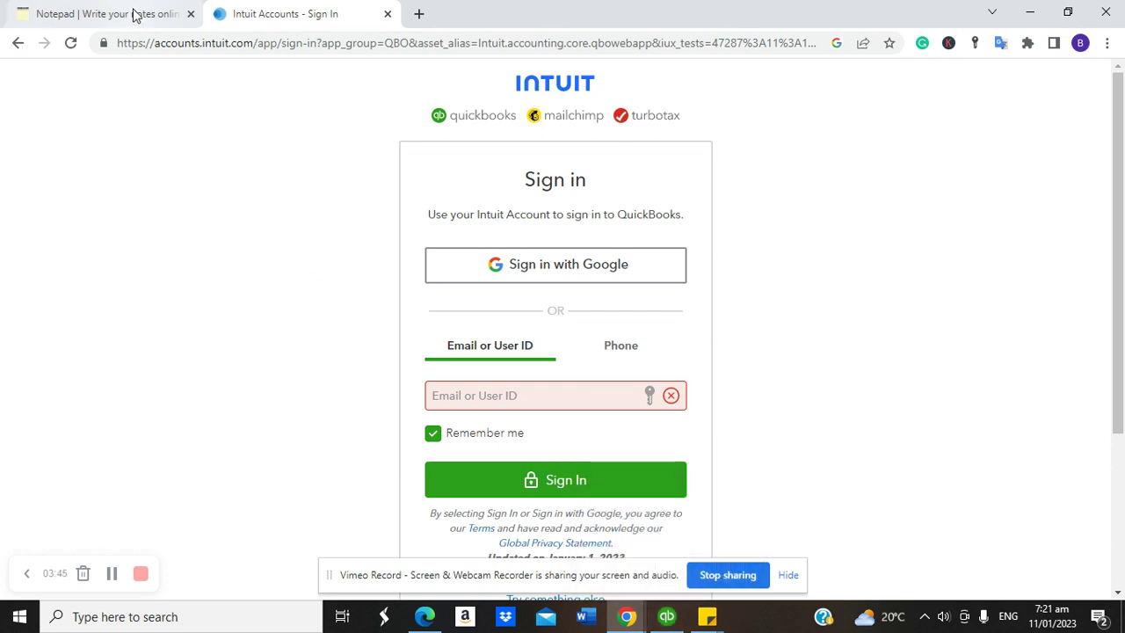
Insert "(Cloud Server)" after Application/Platform in the Types of QuickBooks Software line of the online notepad
{"action": "left_click", "coordinate": [136, 18]}
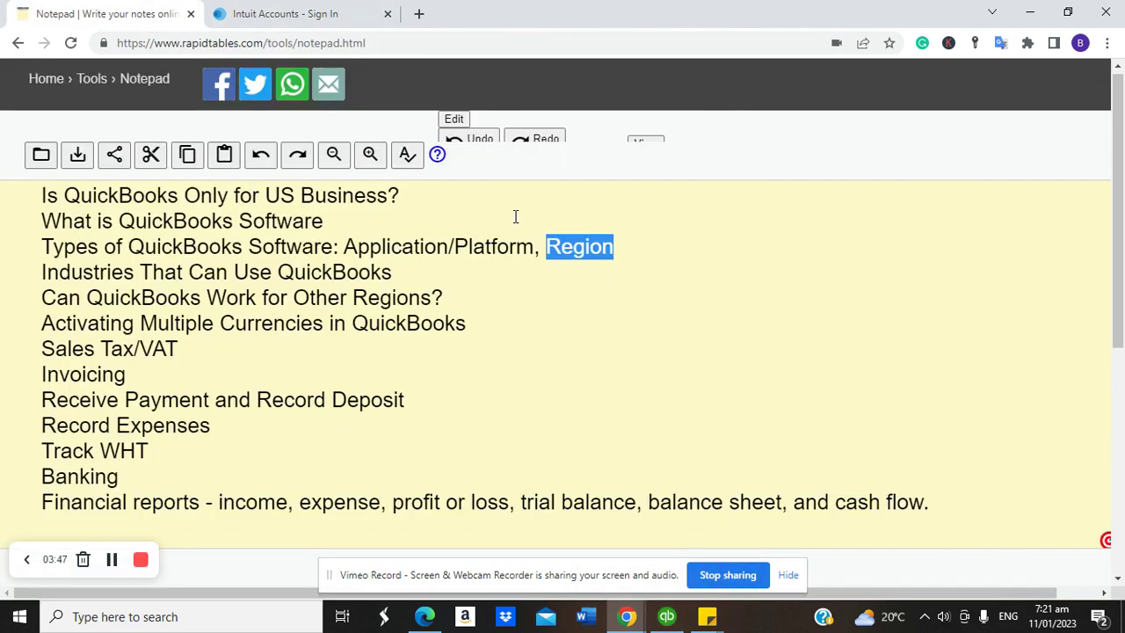
{"action": "left_click_drag", "start_coordinate": [533, 244], "coordinate": [344, 244]}
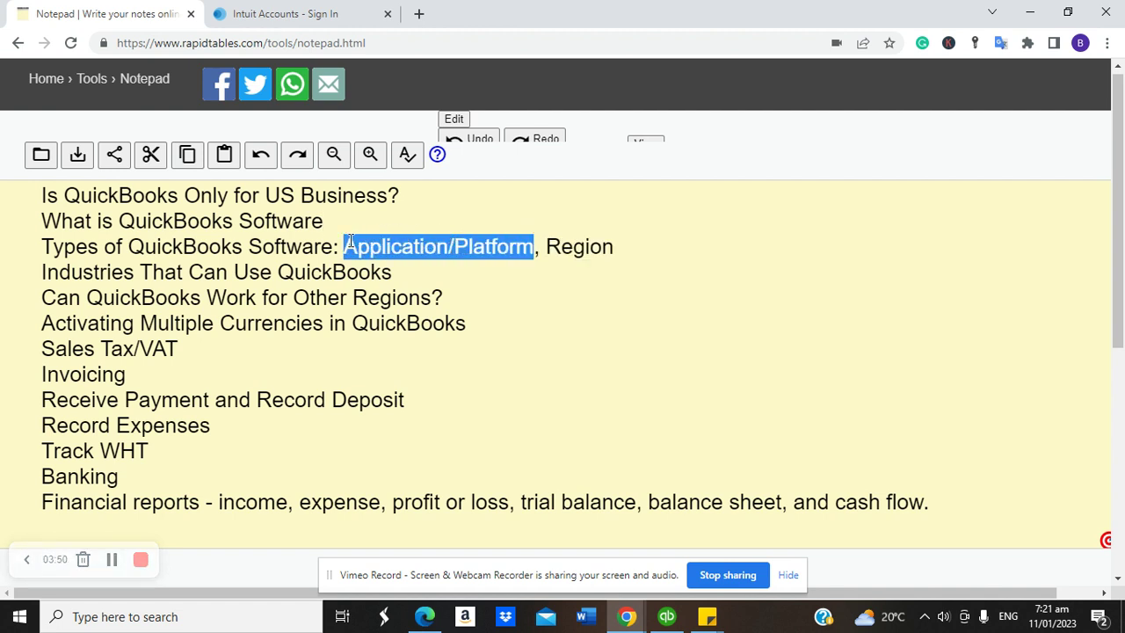
{"action": "left_click", "coordinate": [618, 246]}
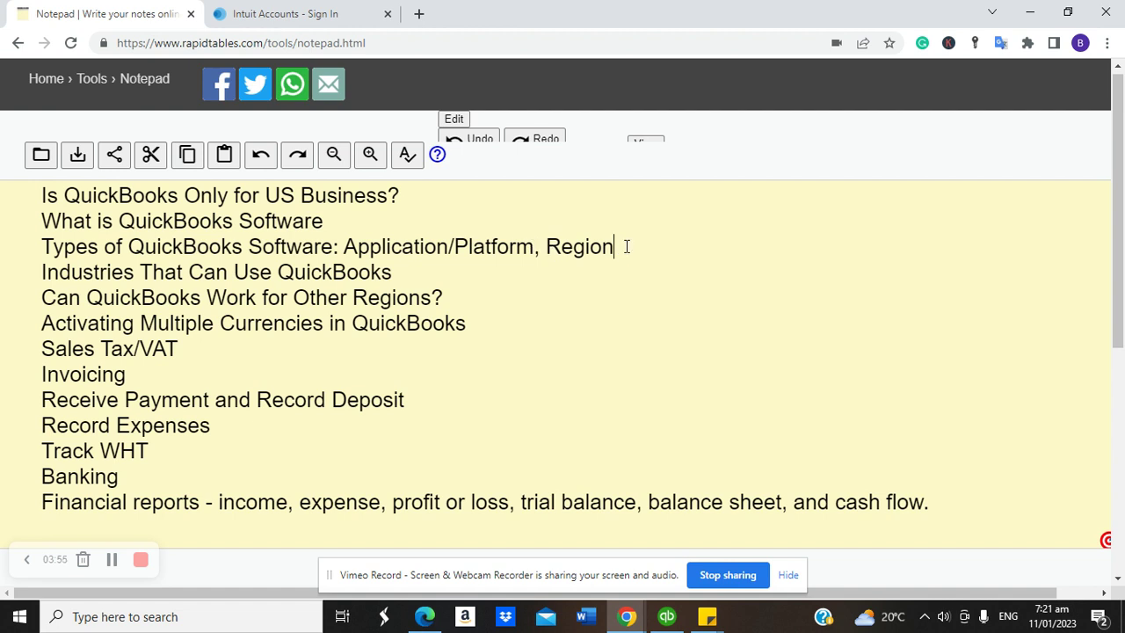
{"action": "left_click", "coordinate": [537, 246]}
{"action": "type", "text": "(Cloud Sev"}
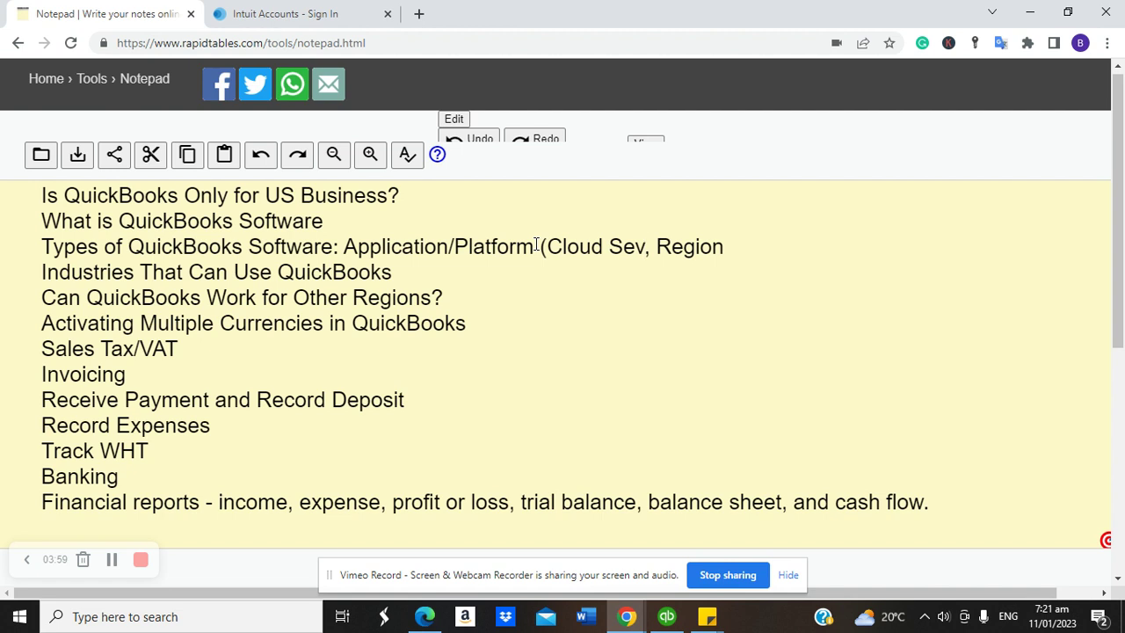
{"action": "key", "text": "BackSpace"}
{"action": "type", "text": "rver)"}
{"action": "left_click", "coordinate": [537, 245]}
{"action": "left_click_drag", "start_coordinate": [673, 246], "coordinate": [550, 246]}
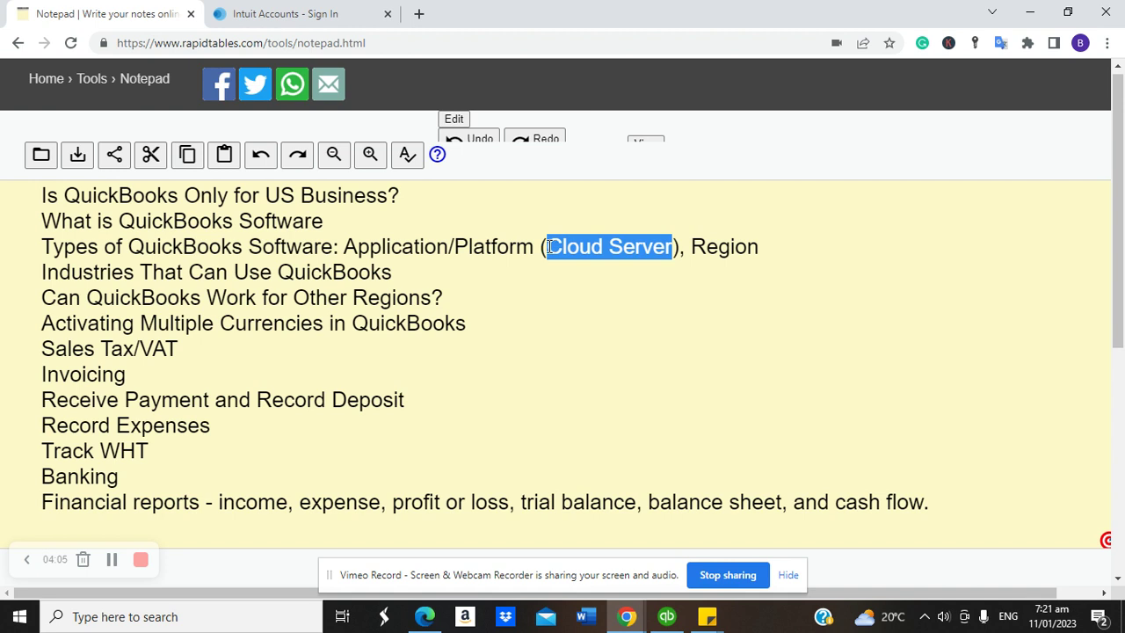
{"action": "left_click", "coordinate": [382, 246]}
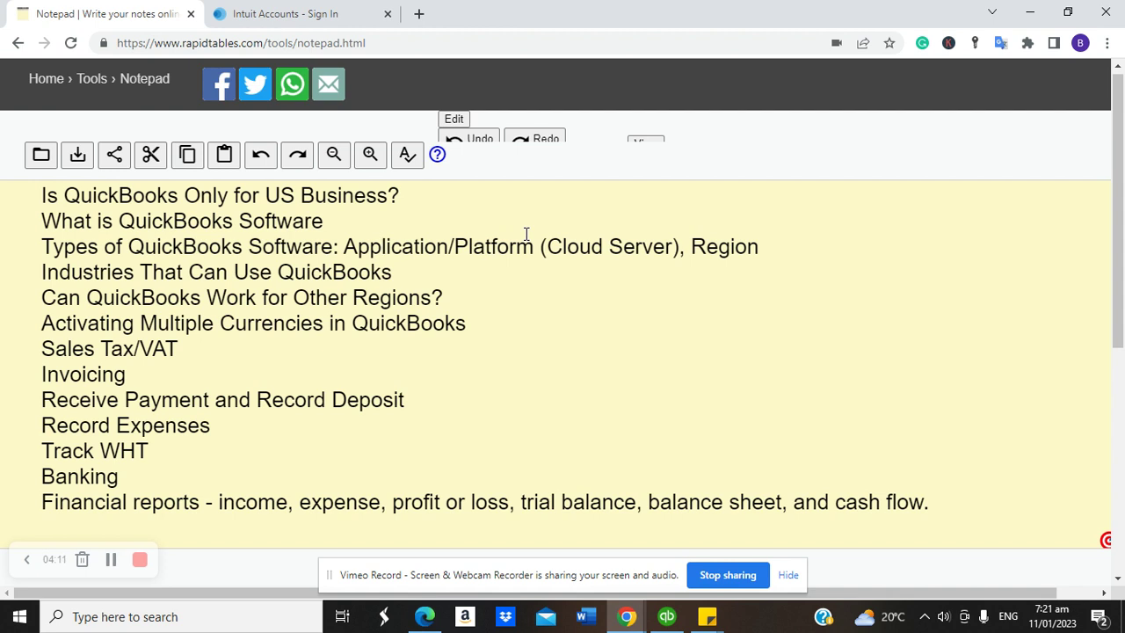
Add ", Features" after Region at the end of the Types of QuickBooks Software line
{"action": "left_click_drag", "start_coordinate": [690, 246], "coordinate": [765, 244]}
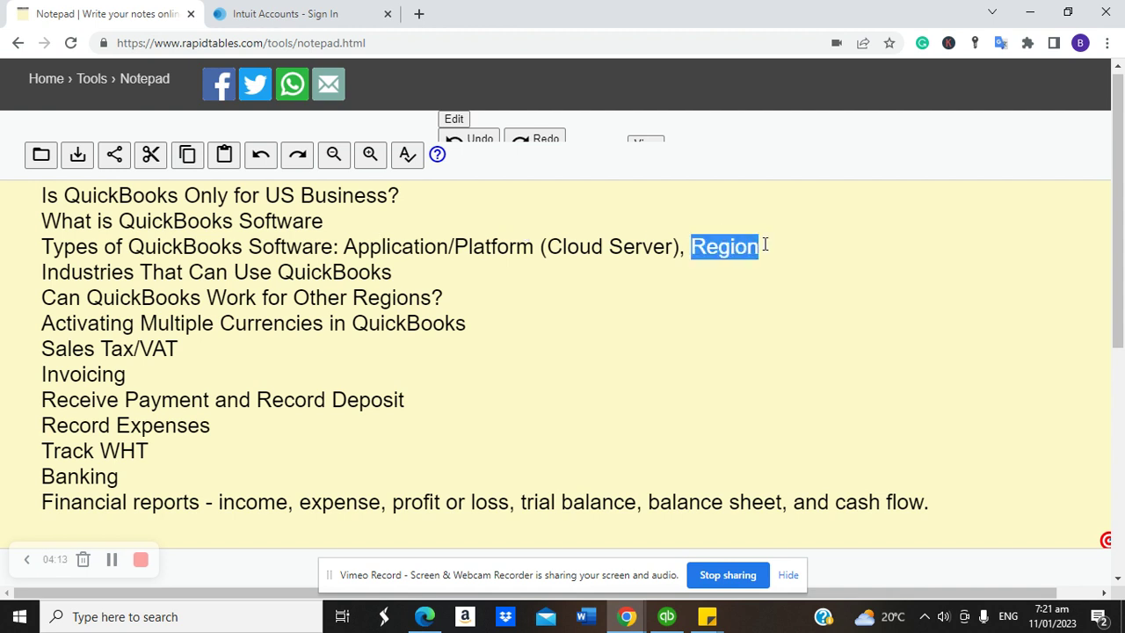
{"action": "left_click", "coordinate": [765, 245]}
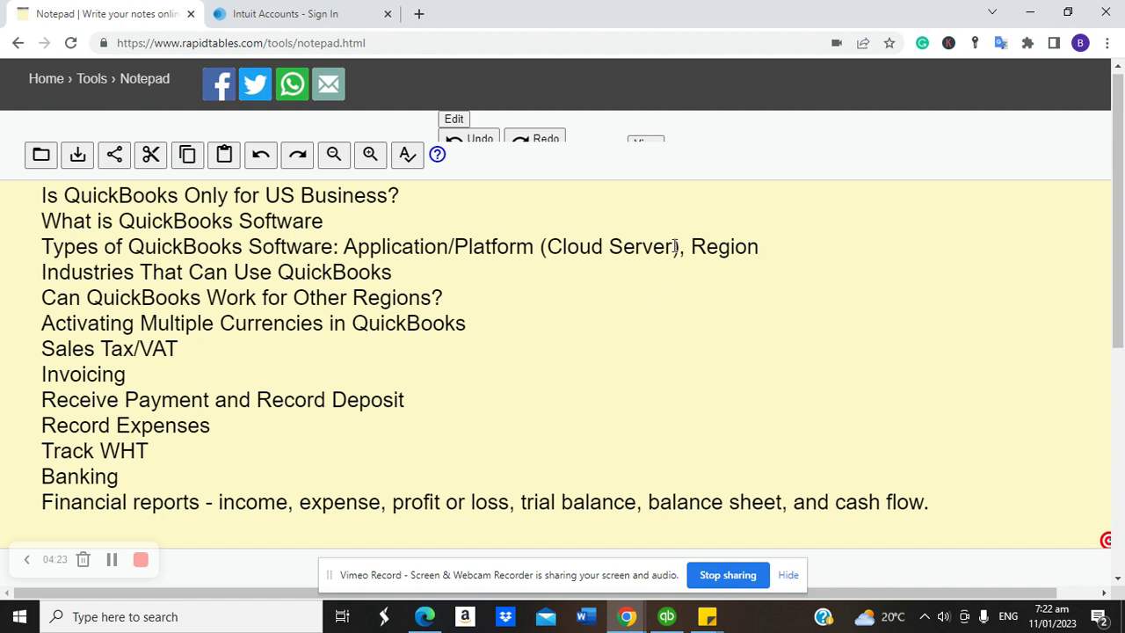
{"action": "left_click_drag", "start_coordinate": [674, 247], "coordinate": [567, 247]}
{"action": "left_click", "coordinate": [478, 274]}
{"action": "left_click", "coordinate": [767, 247]}
{"action": "type", "text": "Features"}
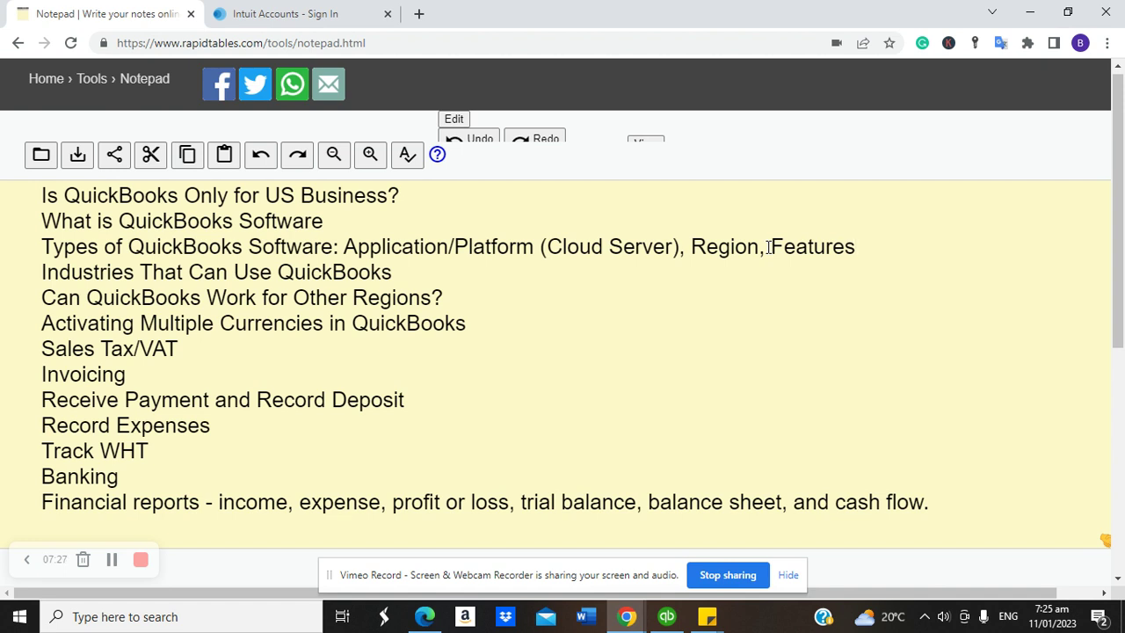
Go back to the QuickBooks product page and examine the Simple Start, Essentials and Plus plans with their prices and features
{"action": "left_click", "coordinate": [347, 14]}
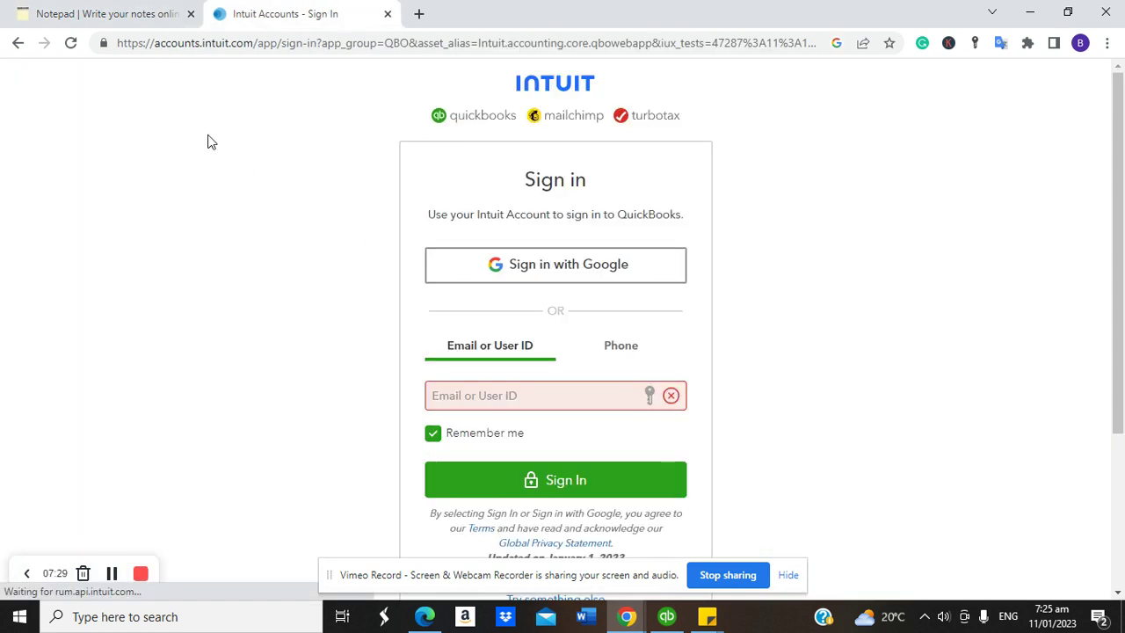
{"action": "left_click", "coordinate": [18, 42]}
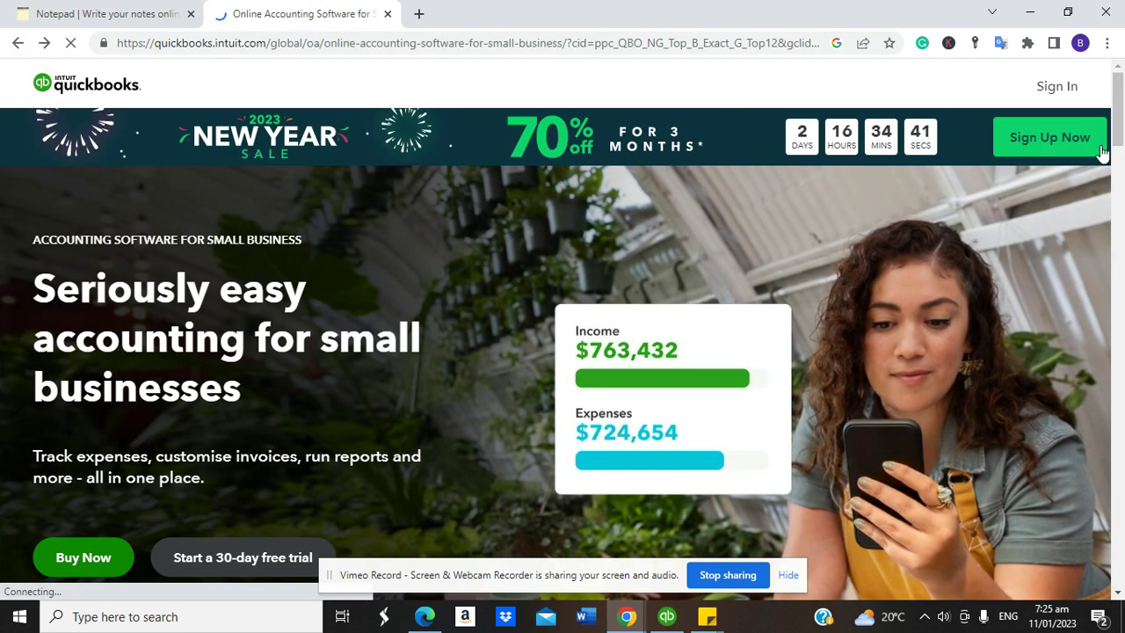
{"action": "scroll", "coordinate": [1120, 130], "scroll_direction": "down", "scroll_amount": 5}
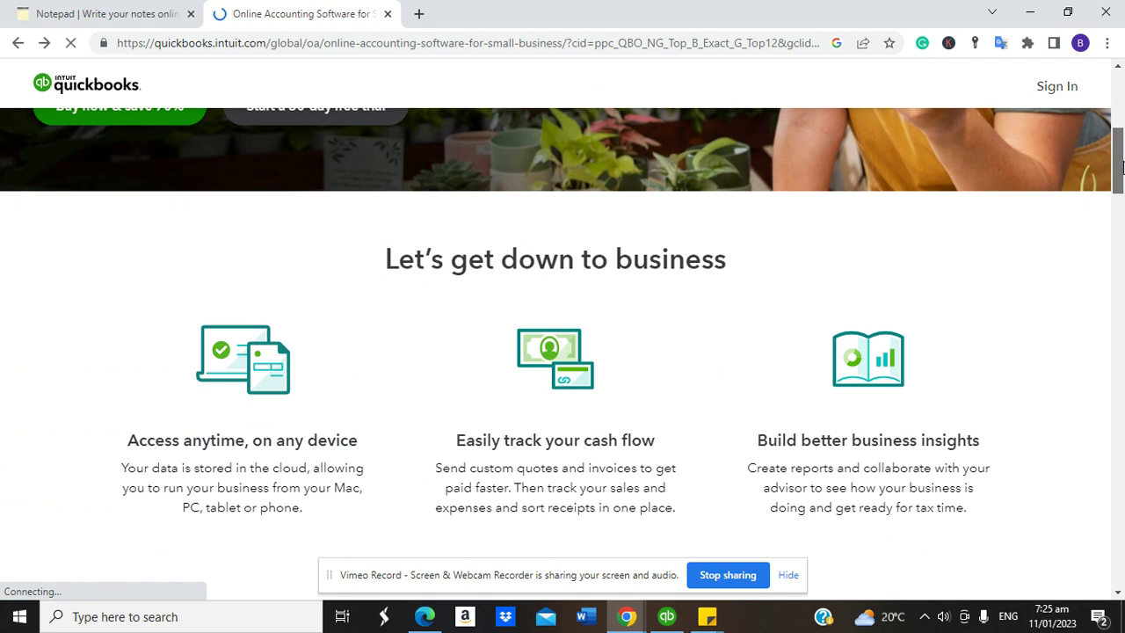
{"action": "scroll", "coordinate": [1120, 147], "scroll_direction": "up", "scroll_amount": 2}
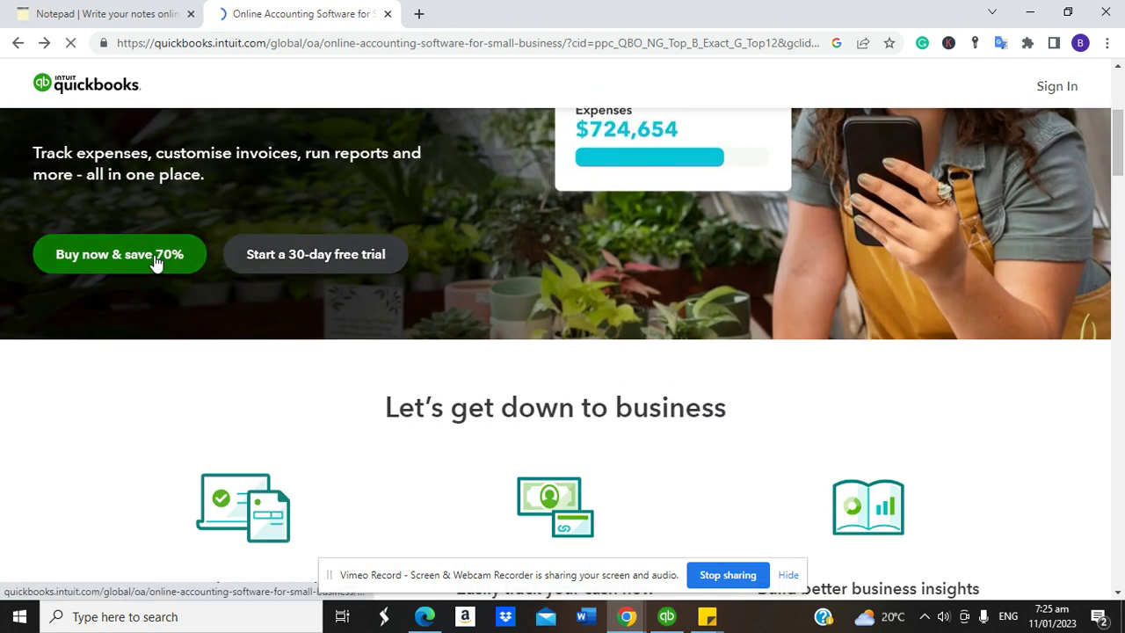
{"action": "left_click", "coordinate": [153, 262]}
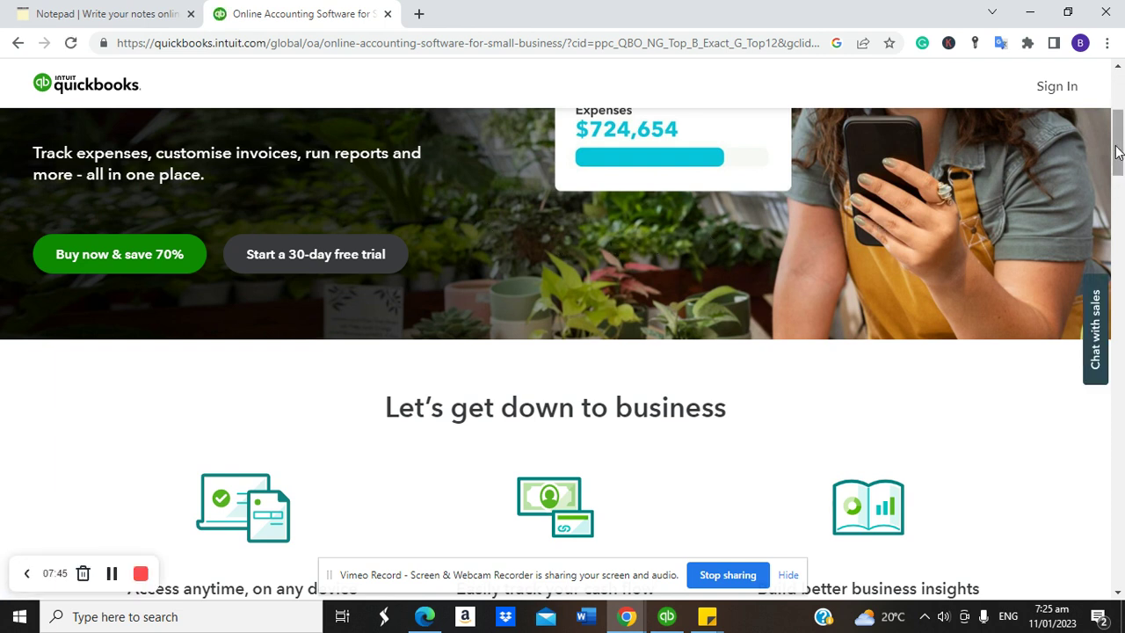
{"action": "scroll", "coordinate": [1120, 302], "scroll_direction": "down", "scroll_amount": 2}
{"action": "scroll", "coordinate": [1120, 302], "scroll_direction": "down", "scroll_amount": 8}
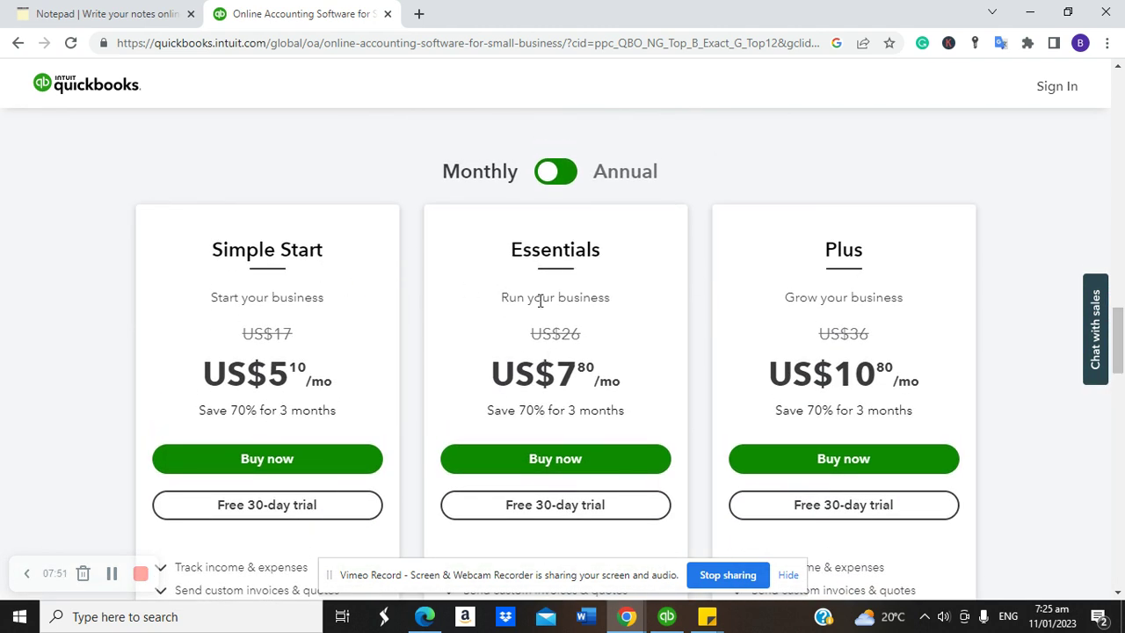
{"action": "mouse_move", "coordinate": [1121, 316]}
{"action": "left_mouse_down"}
{"action": "mouse_move", "coordinate": [1121, 373]}
{"action": "mouse_move", "coordinate": [1119, 334]}
{"action": "left_mouse_up"}
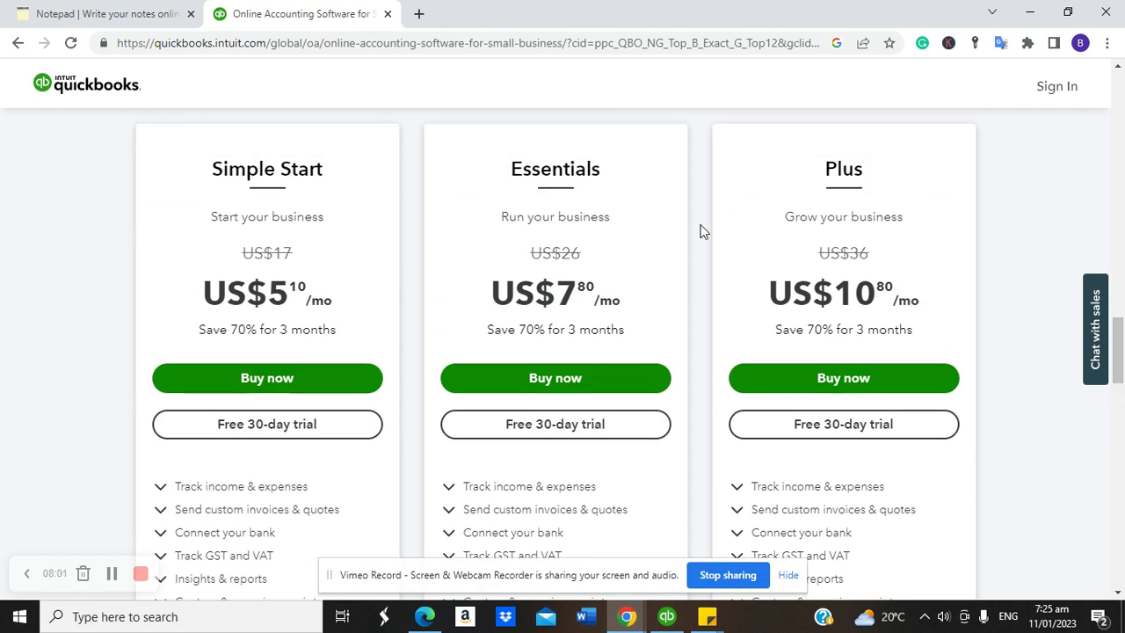
Return to the notepad outline and review the Region, Features and Industries That Can Use QuickBooks entries
{"action": "left_click", "coordinate": [626, 616]}
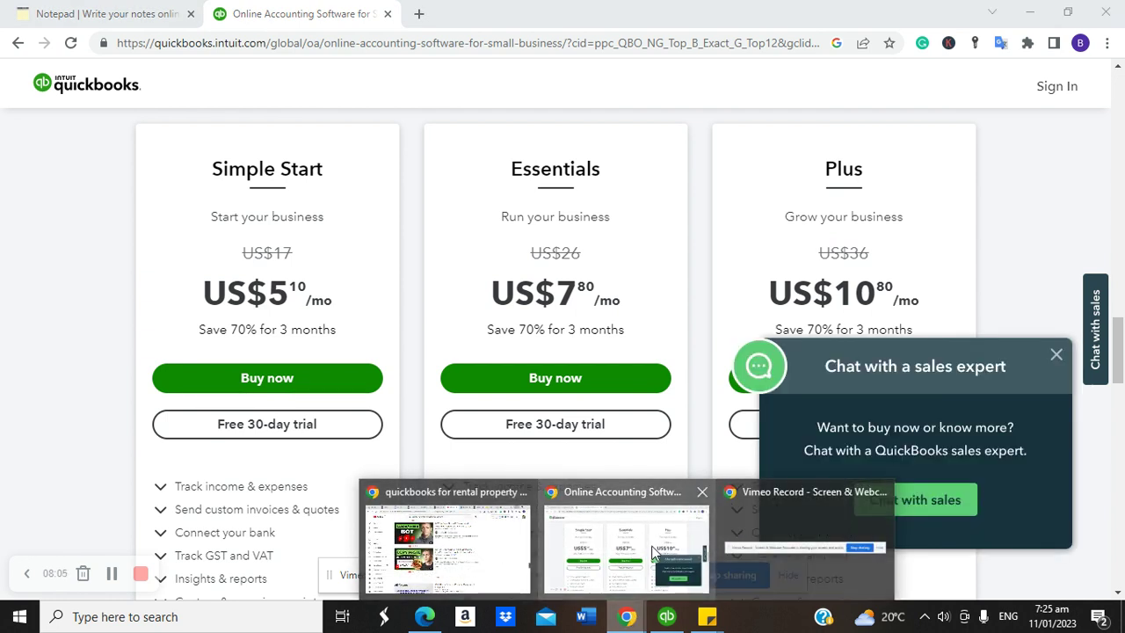
{"action": "left_click", "coordinate": [145, 10]}
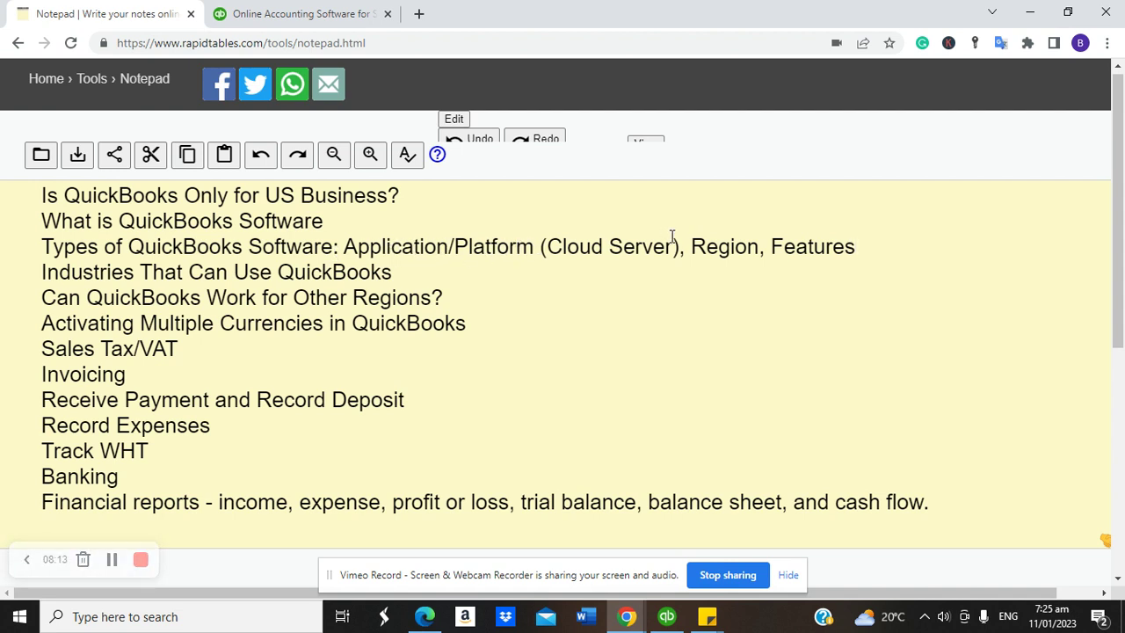
{"action": "left_click_drag", "start_coordinate": [692, 247], "coordinate": [760, 250]}
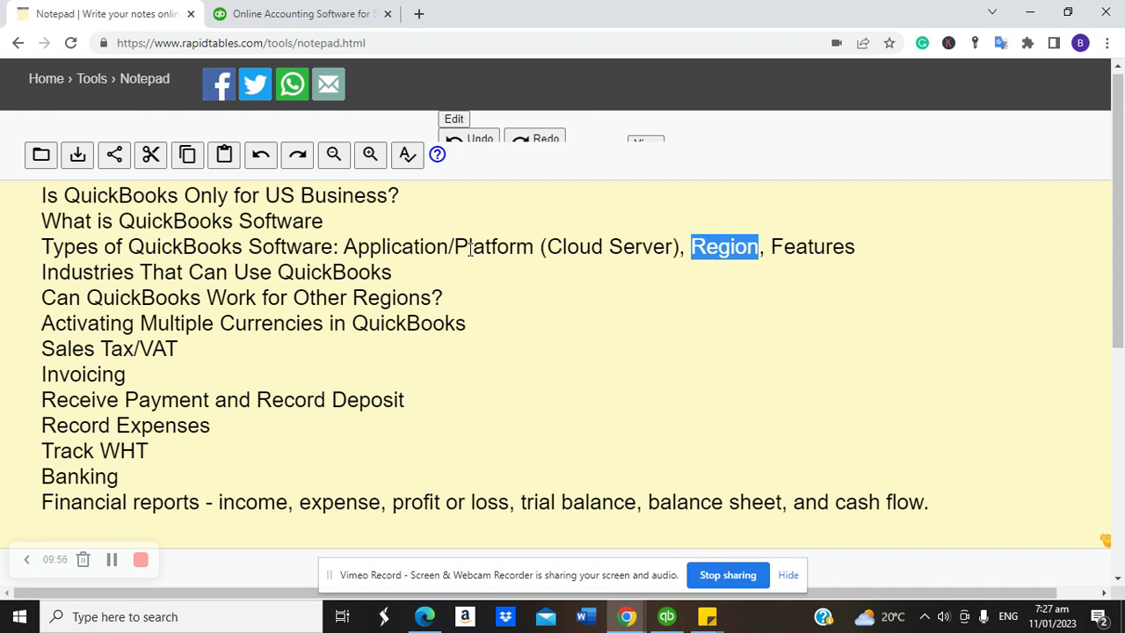
{"action": "left_click", "coordinate": [592, 248]}
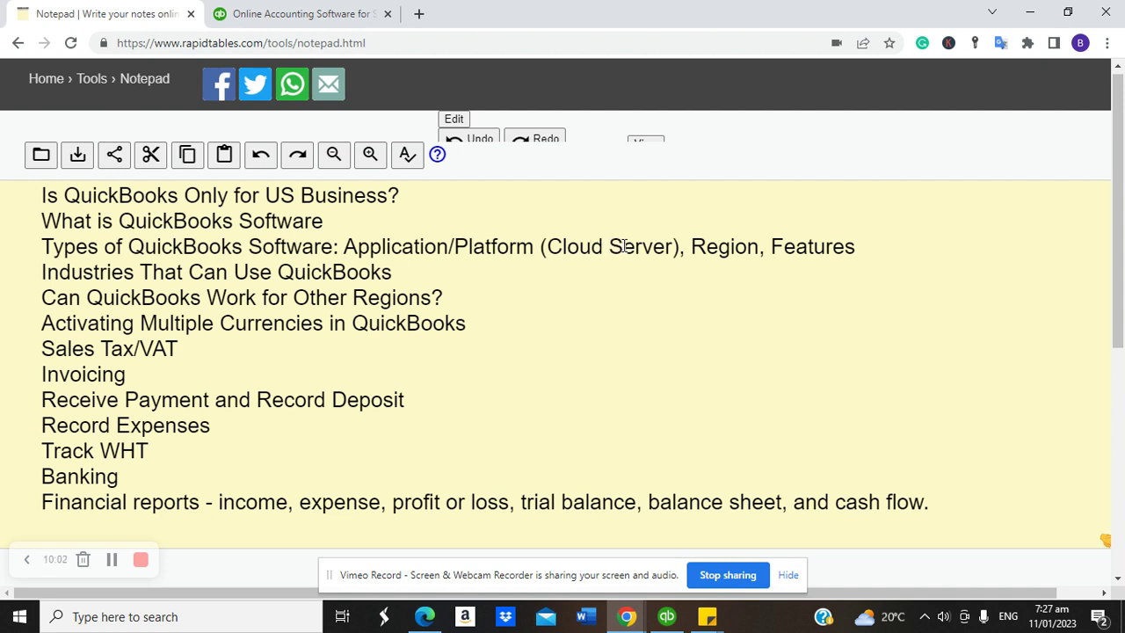
{"action": "left_click", "coordinate": [737, 249]}
{"action": "left_click", "coordinate": [773, 247]}
{"action": "left_click", "coordinate": [863, 247]}
{"action": "left_click", "coordinate": [391, 272]}
Switch to QuickBooks Desktop and start creating a new company file
{"action": "left_click", "coordinate": [667, 616]}
{"action": "left_click", "coordinate": [31, 33]}
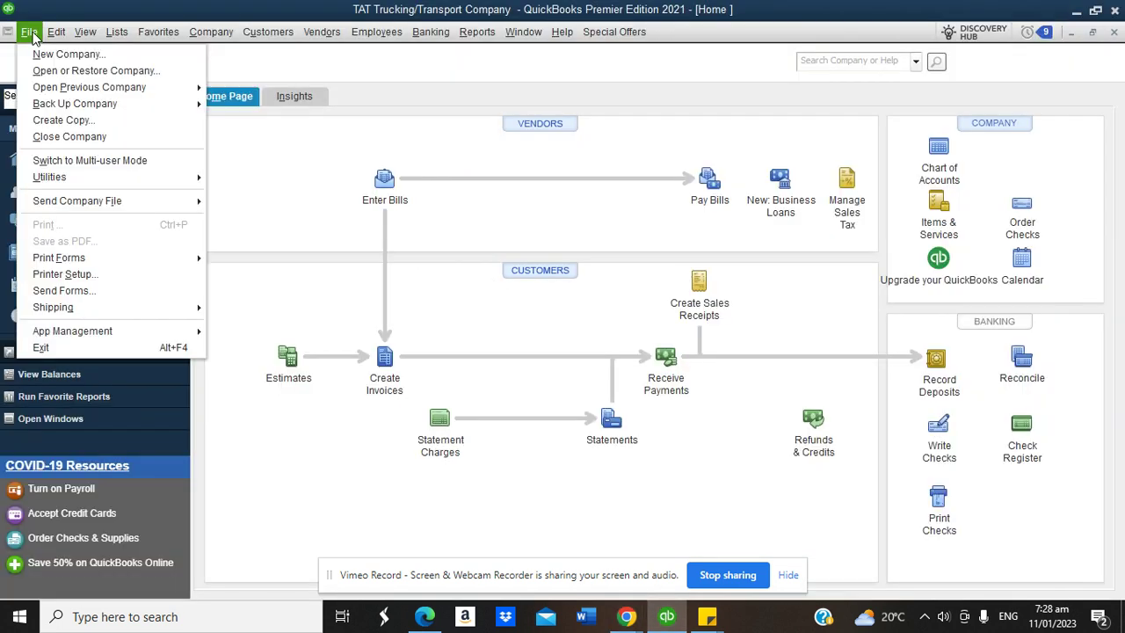
{"action": "left_click", "coordinate": [45, 51]}
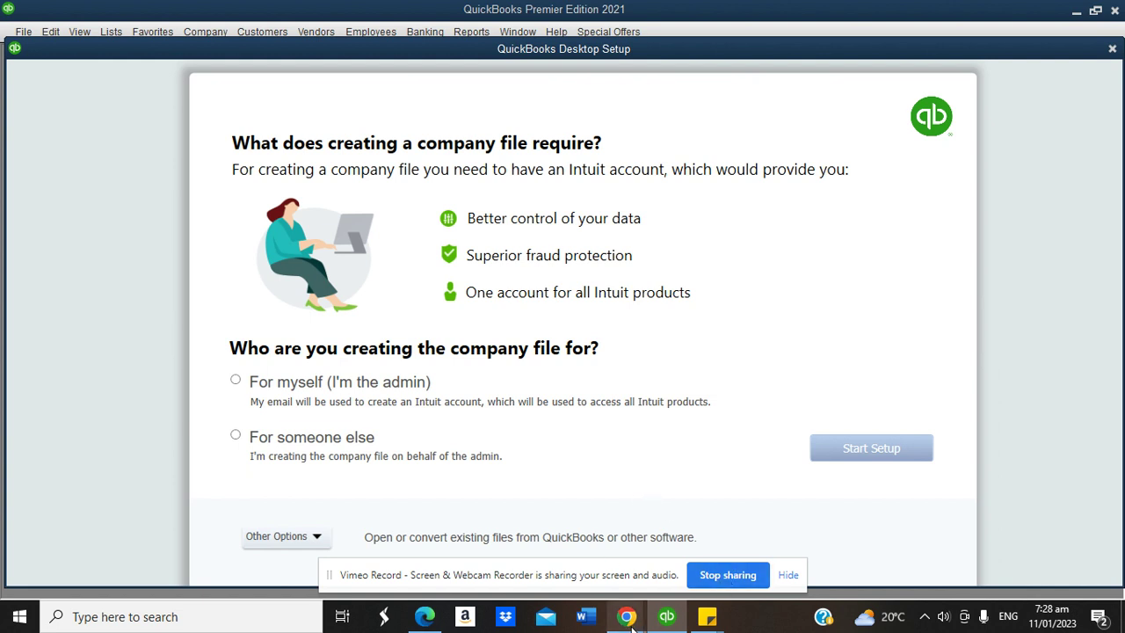
Set the company file as created for someone else and begin the Advanced Setup
{"action": "mouse_move", "coordinate": [631, 623]}
{"action": "left_click", "coordinate": [641, 571]}
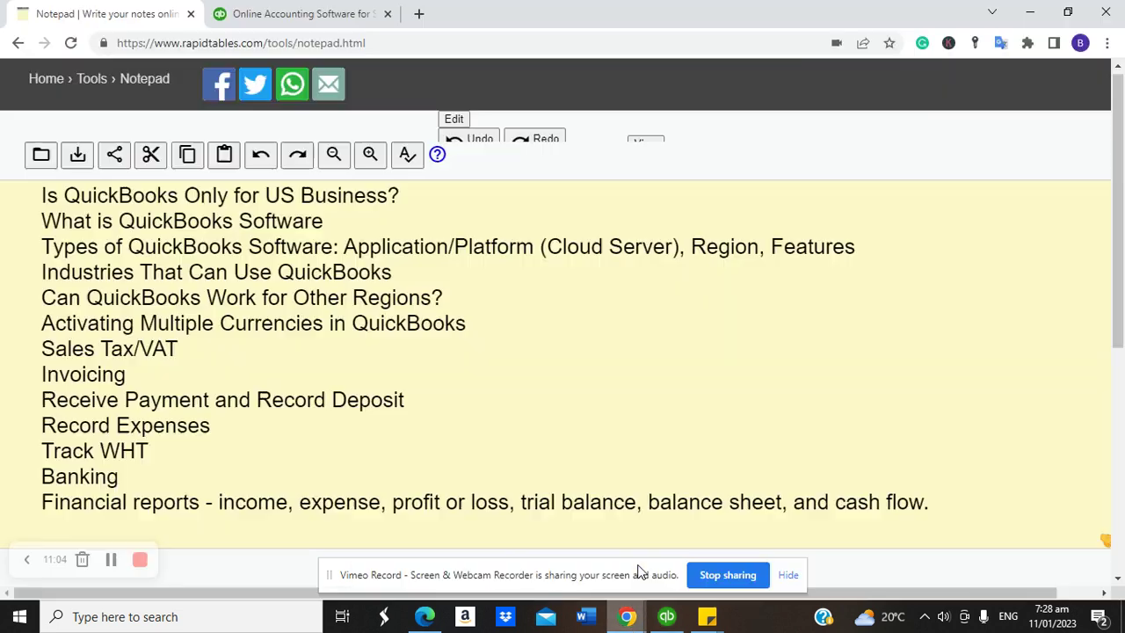
{"action": "left_click", "coordinate": [665, 620]}
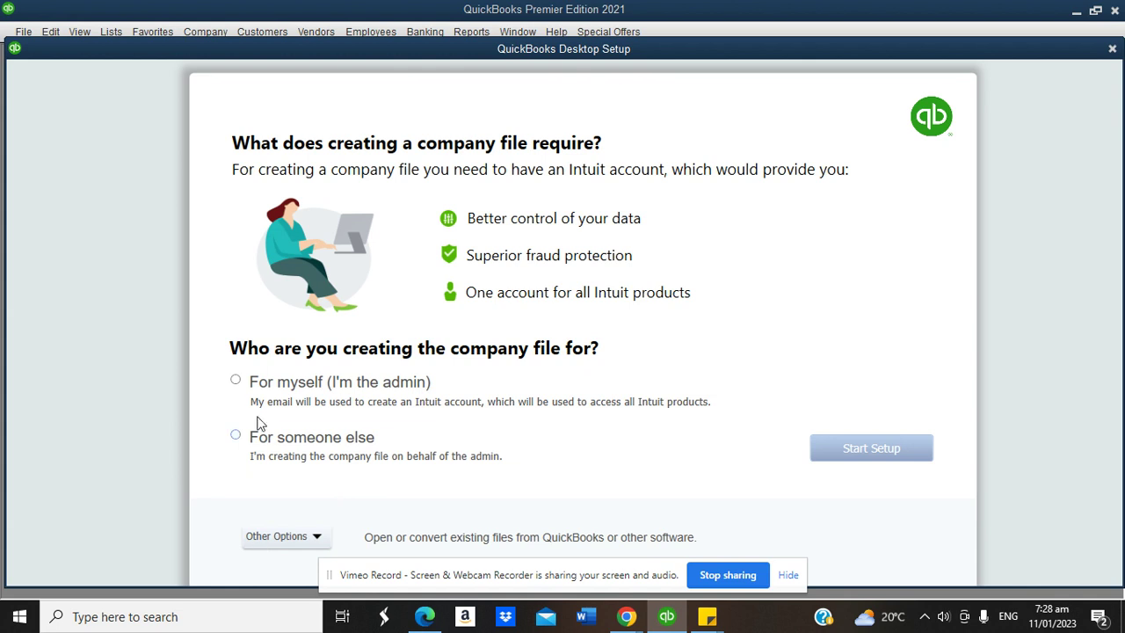
{"action": "left_click", "coordinate": [235, 434]}
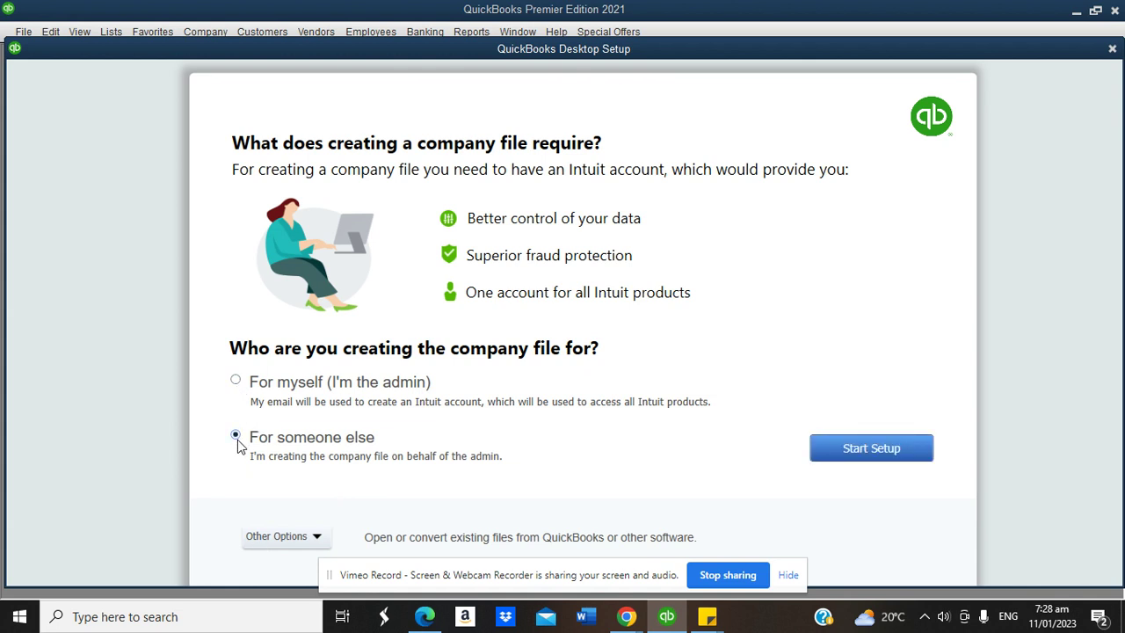
{"action": "left_click", "coordinate": [292, 536]}
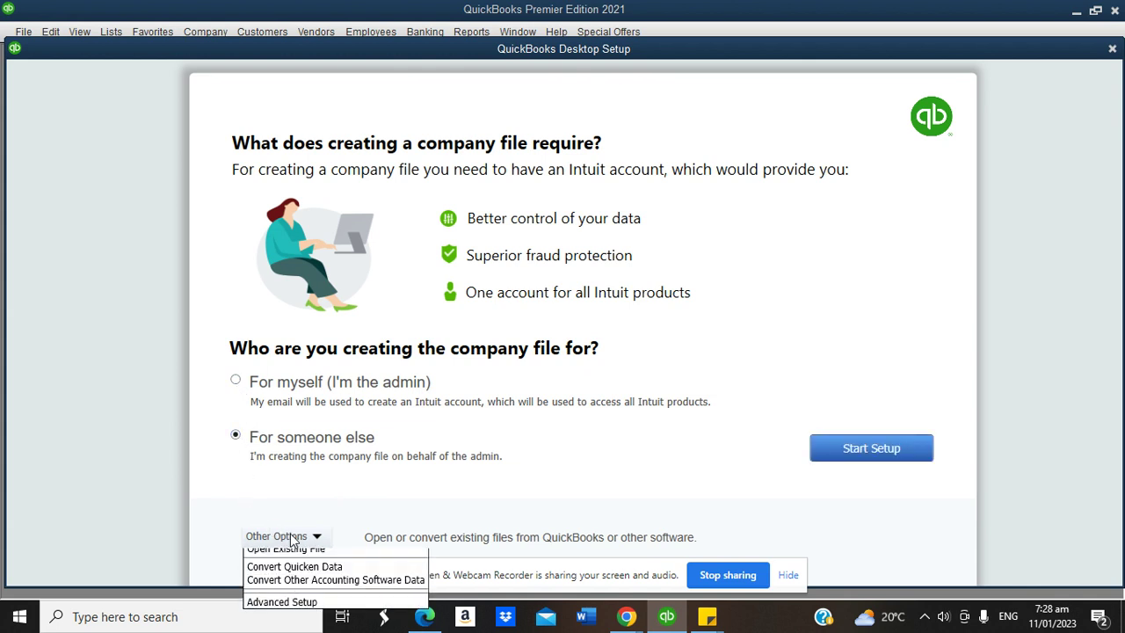
{"action": "left_click", "coordinate": [279, 608]}
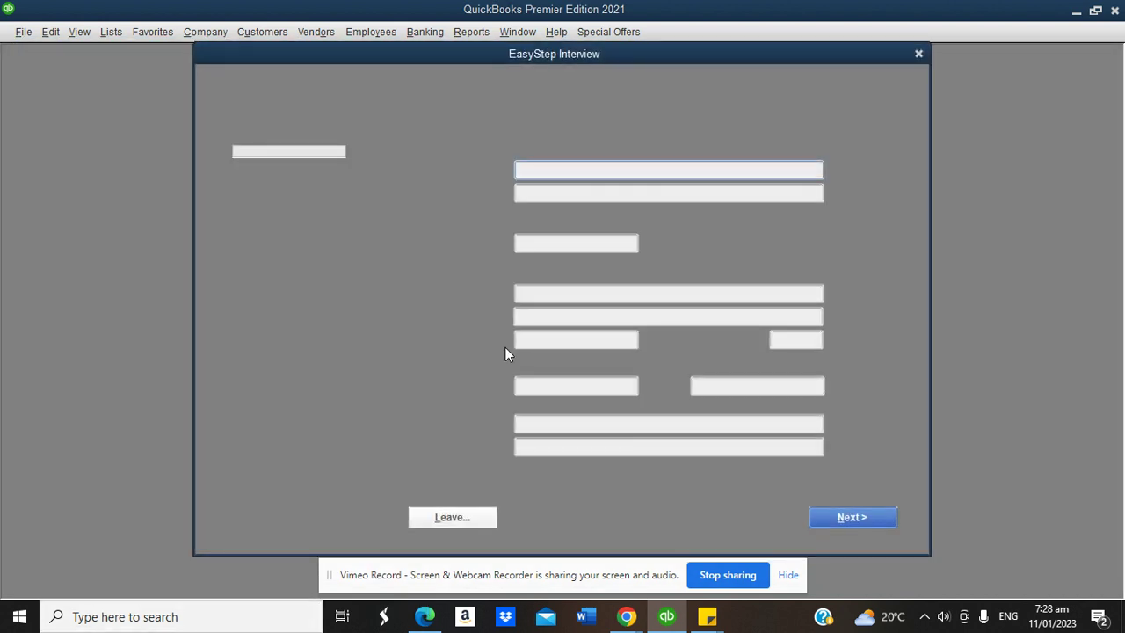
Enter ABC Enterprise as the company name and continue to the industry selection
{"action": "type", "text": "AN"}
{"action": "key", "text": "BackSpace"}
{"action": "type", "text": "BC En"}
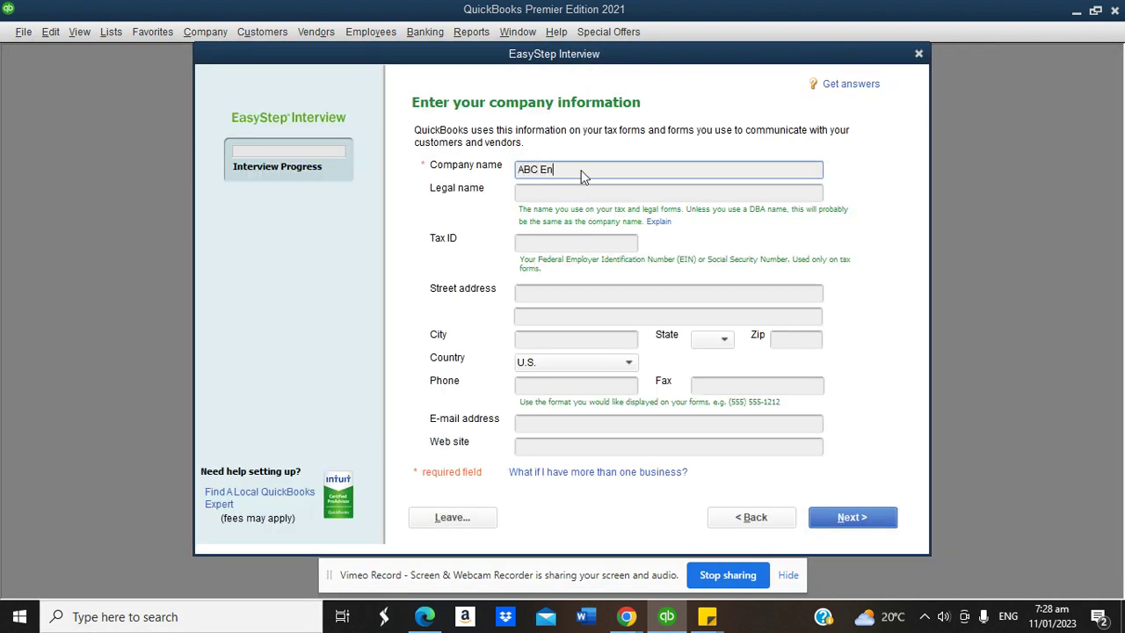
{"action": "type", "text": "terprise"}
{"action": "left_click", "coordinate": [851, 518]}
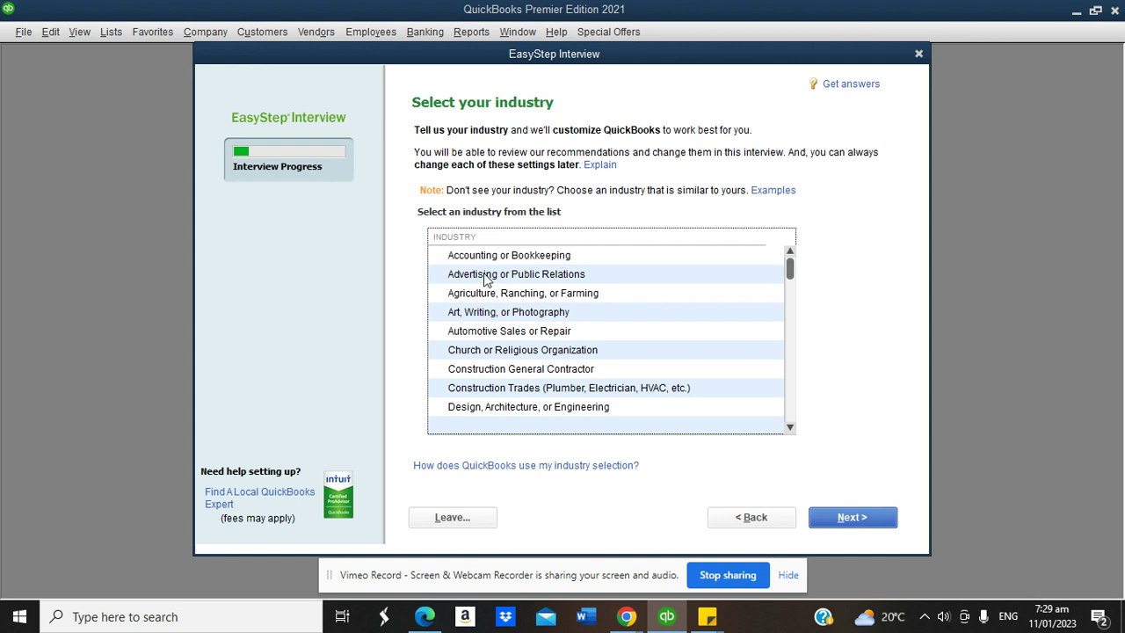
Examine the full list of supported industries, from Advertising or Public Relations down to General Product-based Business
{"action": "left_click", "coordinate": [508, 275]}
{"action": "key", "text": "Down"}
{"action": "key", "text": "Down"}
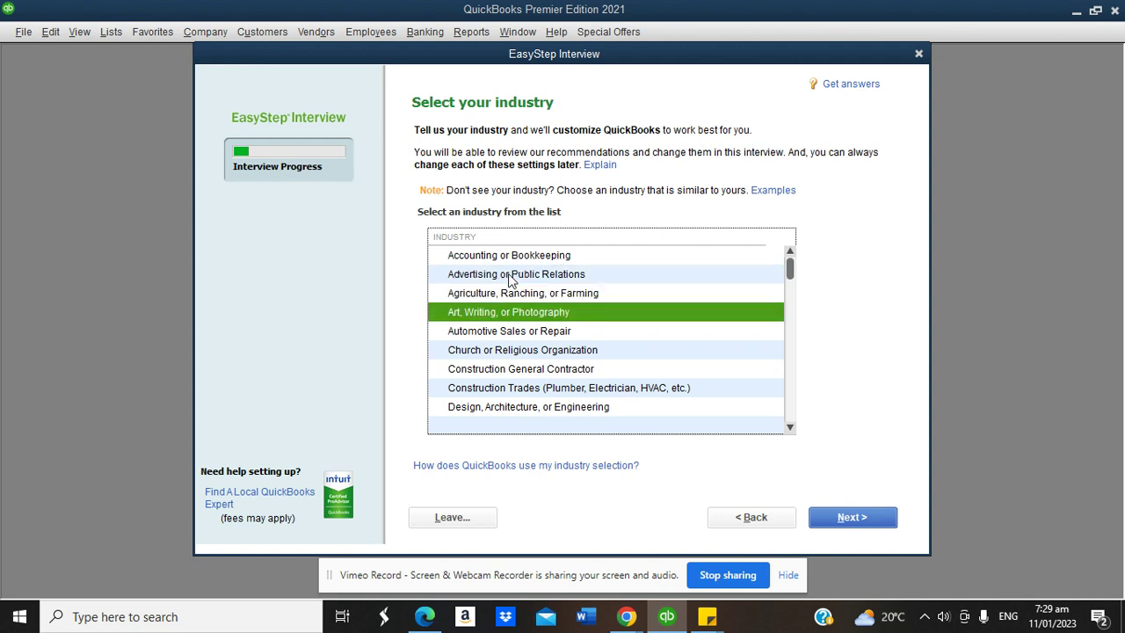
{"action": "key", "text": "Down"}
{"action": "key", "text": "Down"}
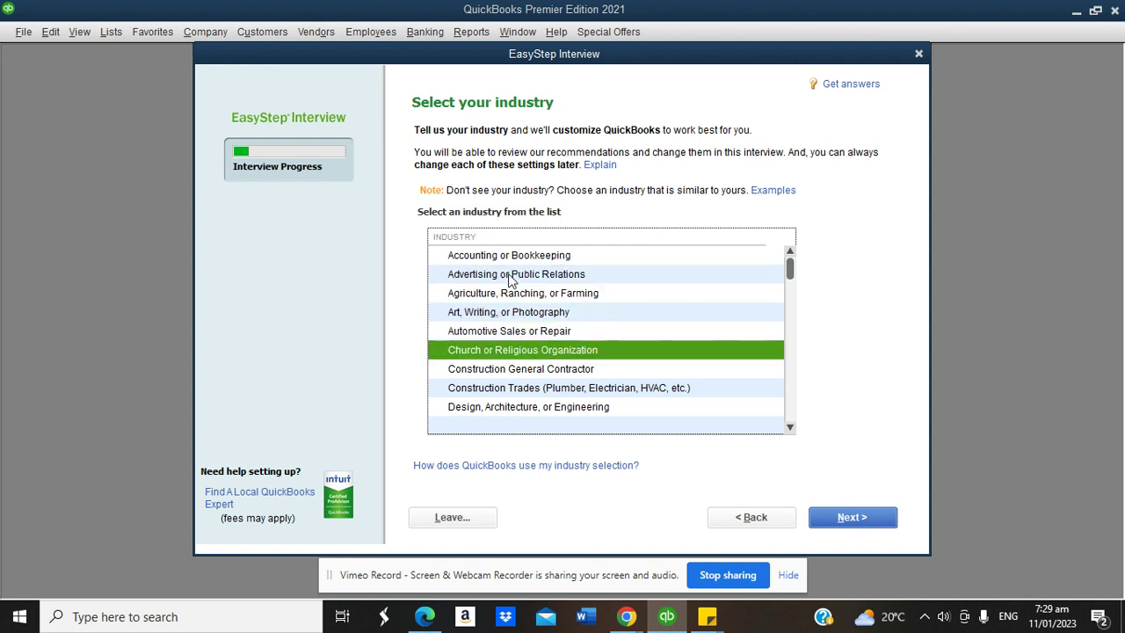
{"action": "key", "text": "Down"}
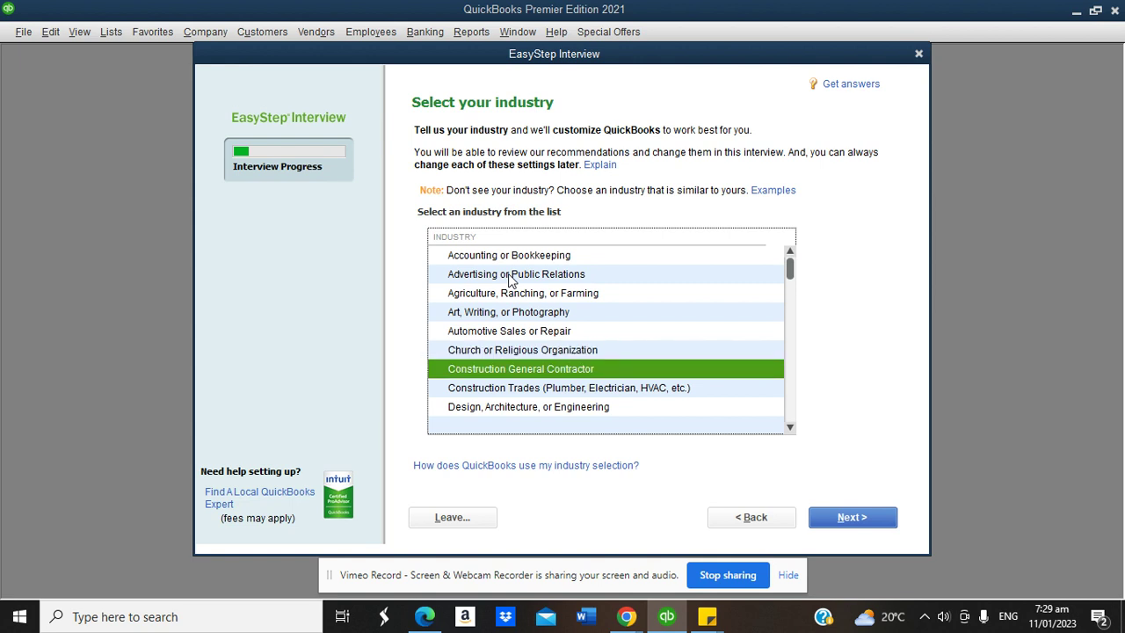
{"action": "key", "text": "Down"}
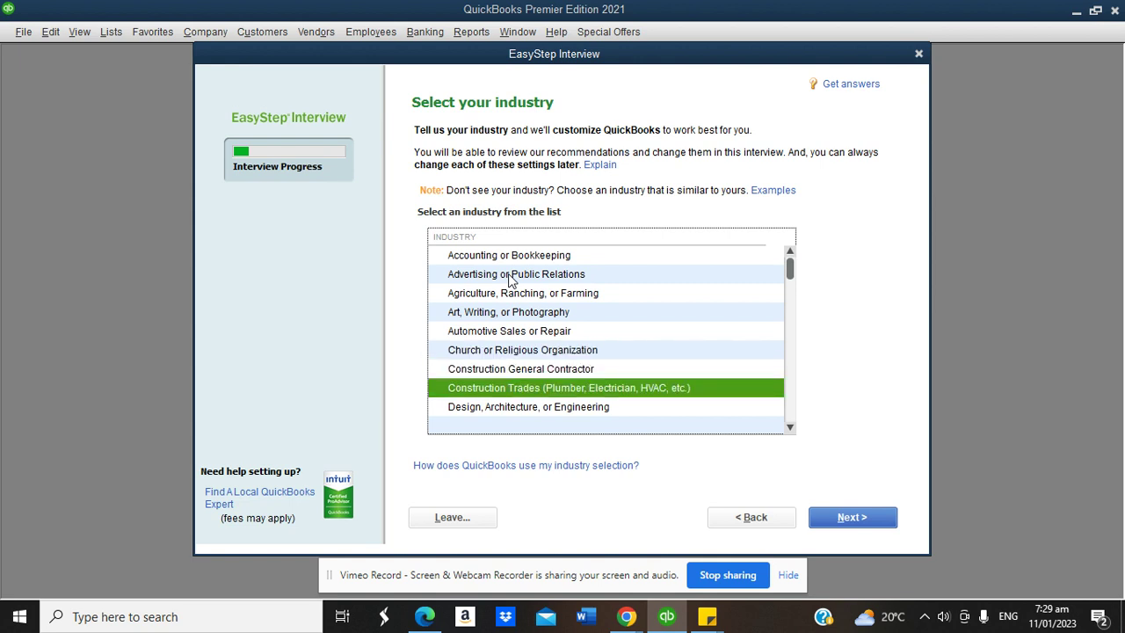
{"action": "key", "text": "Down"}
{"action": "key", "text": "Down"}
{"action": "key", "text": "Down"}
{"action": "key", "text": "Down"}
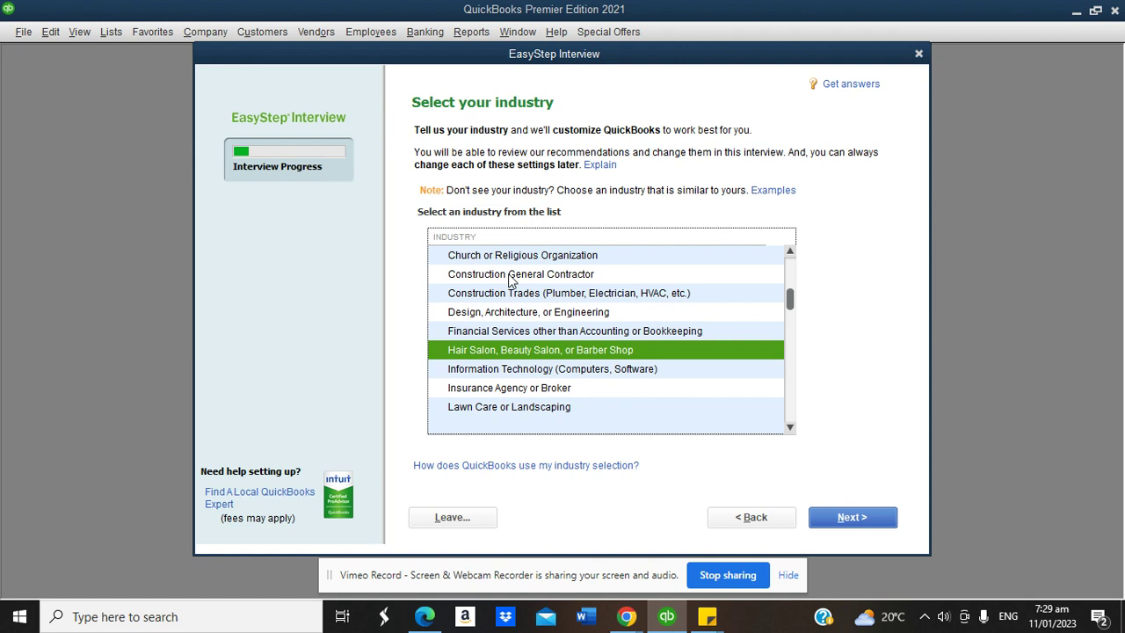
{"action": "key", "text": "Down"}
{"action": "key", "text": "Down"}
{"action": "key", "text": "Down"}
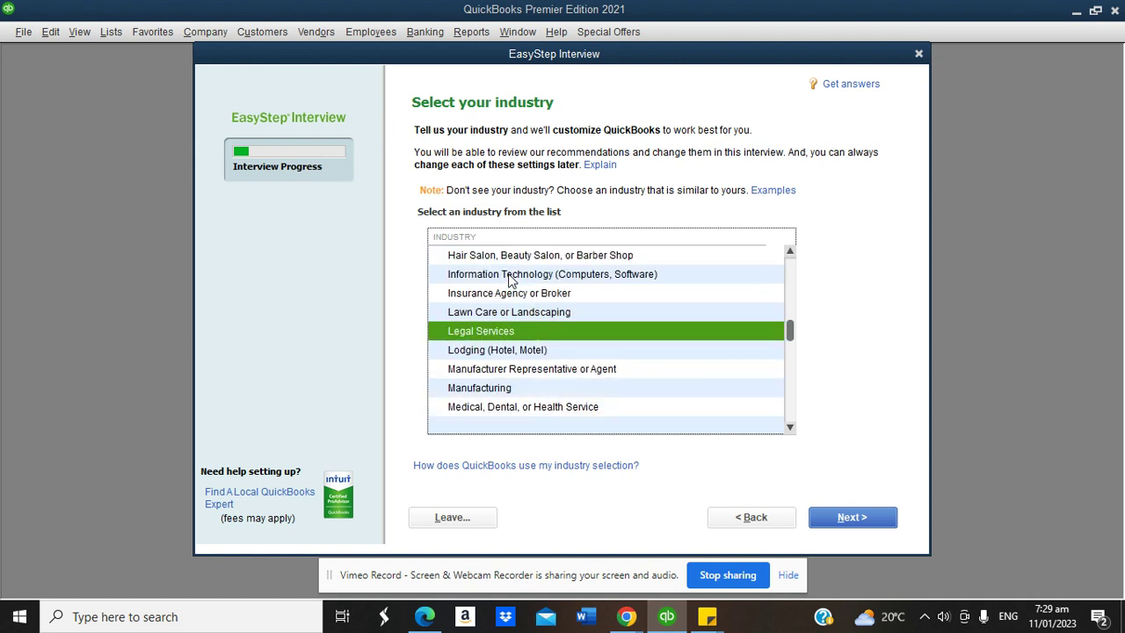
{"action": "key", "text": "Down"}
{"action": "key", "text": "Down"}
{"action": "key", "text": "Down"}
{"action": "key", "text": "Down"}
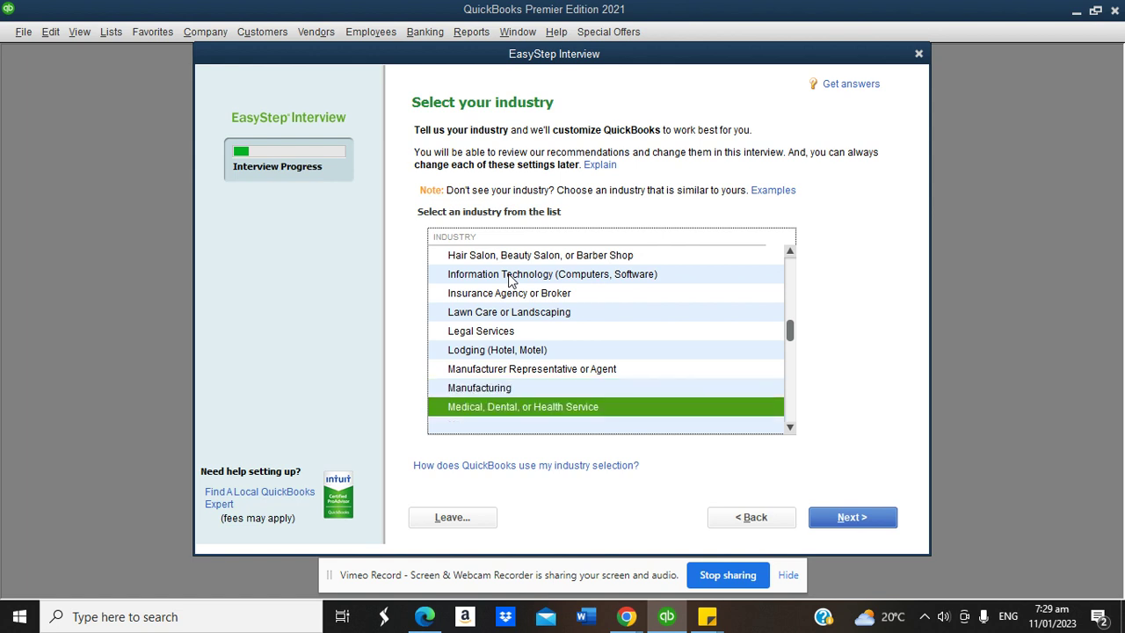
{"action": "key", "text": "Down"}
{"action": "key", "text": "Down"}
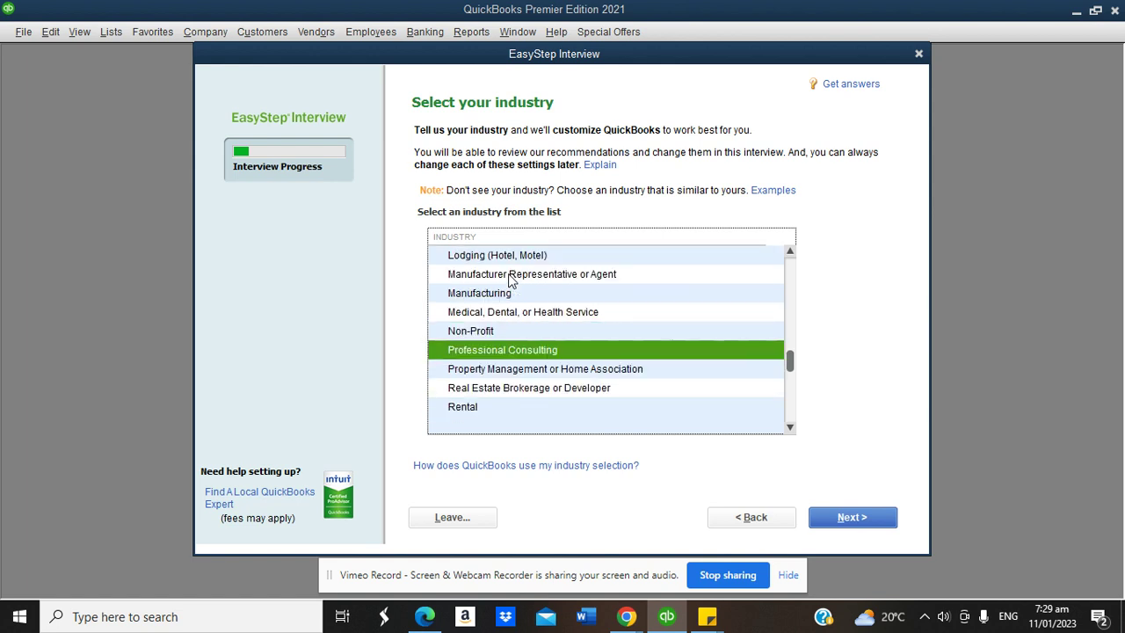
{"action": "key", "text": "Down"}
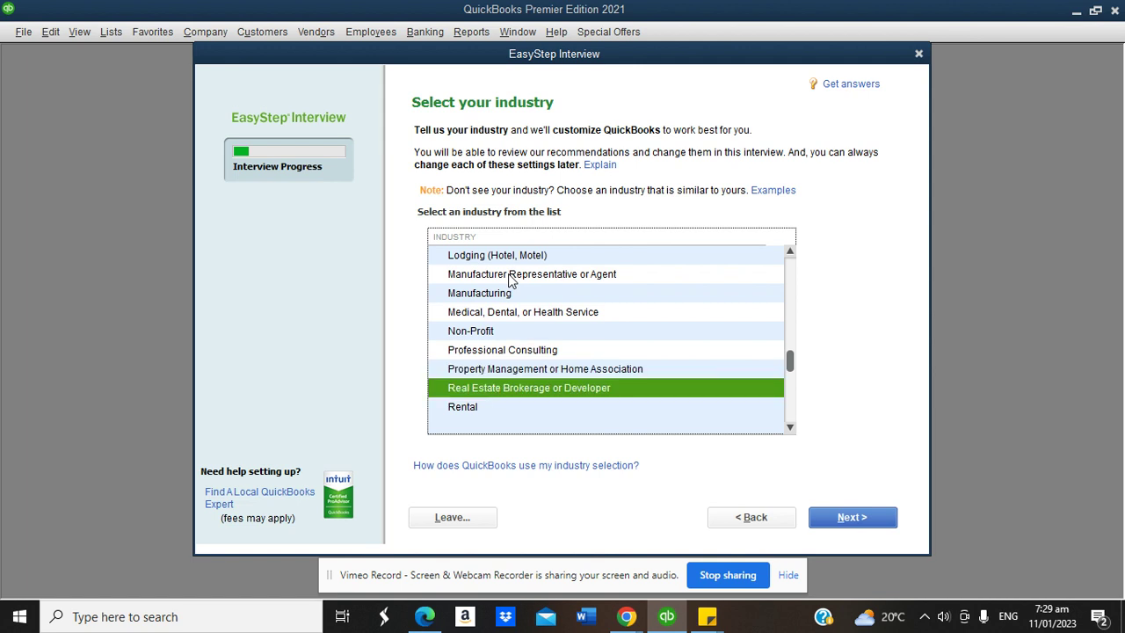
{"action": "key", "text": "Down"}
{"action": "key", "text": "Down"}
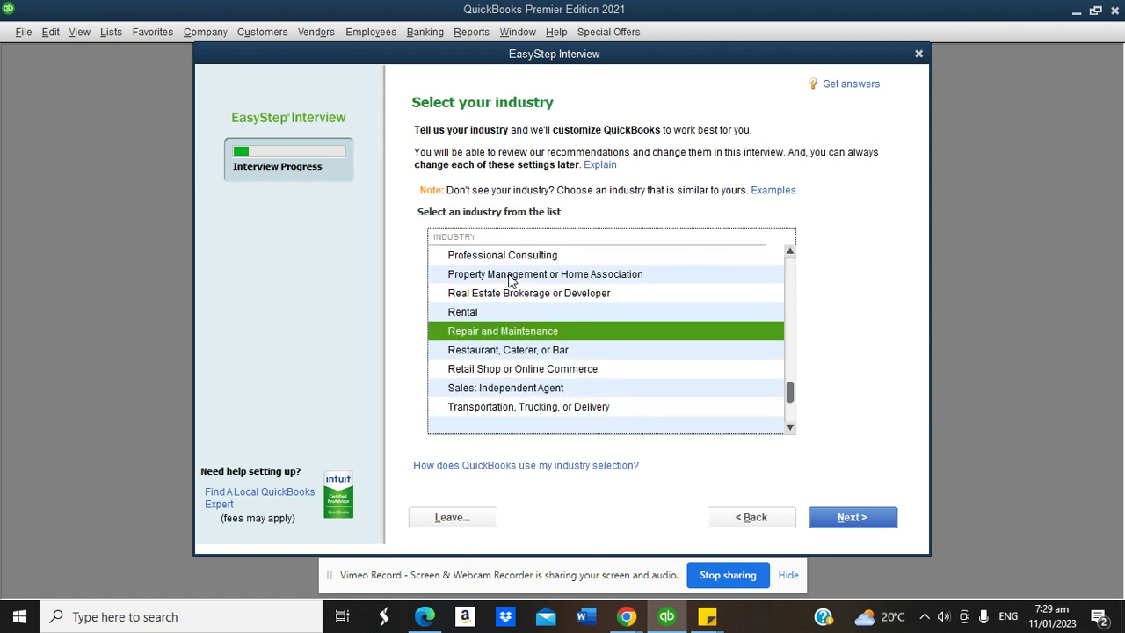
{"action": "key", "text": "Down"}
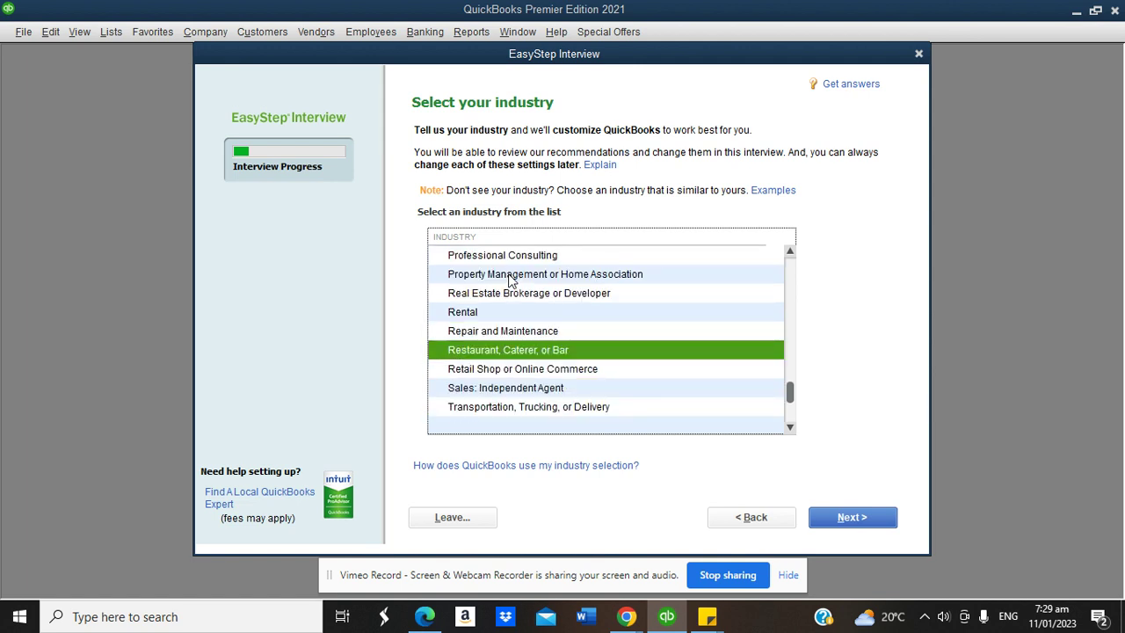
{"action": "key", "text": "Down"}
{"action": "key", "text": "Down"}
{"action": "key", "text": "Down"}
{"action": "key", "text": "Down"}
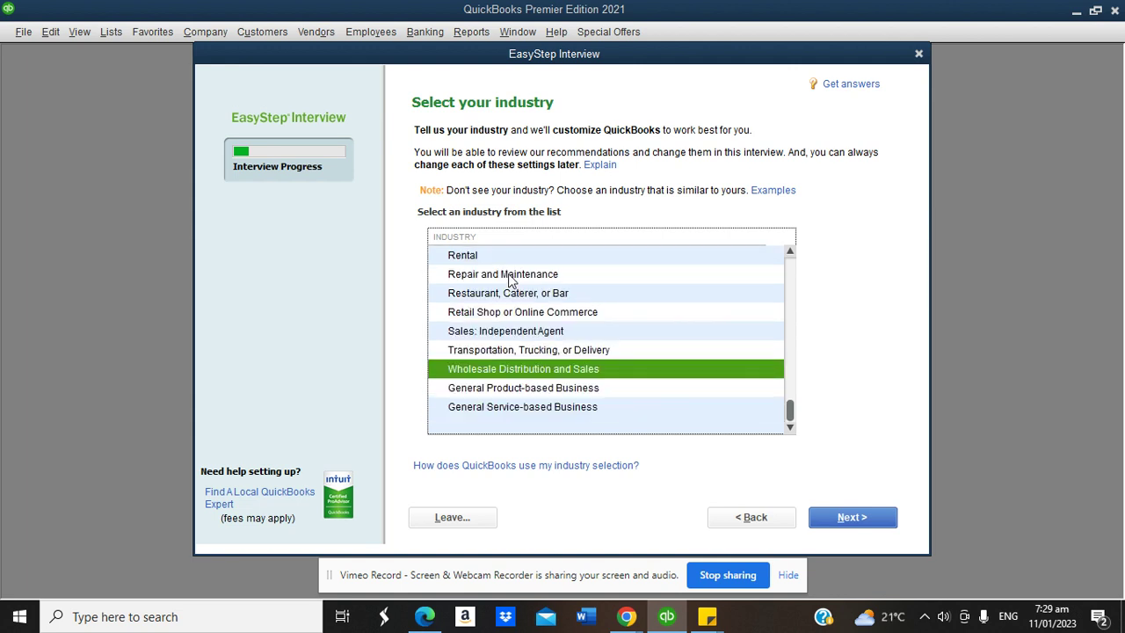
{"action": "key", "text": "Down"}
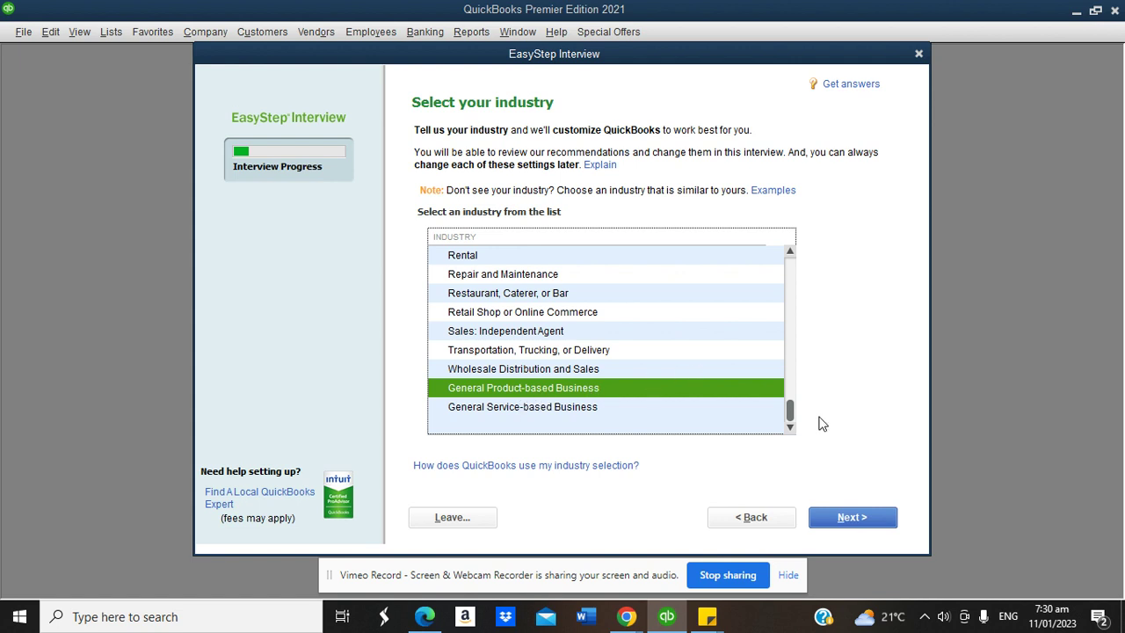
Check the notepad outline in Chrome, then return to QuickBooks and highlight the Sales: Independent Agent industry
{"action": "mouse_move", "coordinate": [623, 621]}
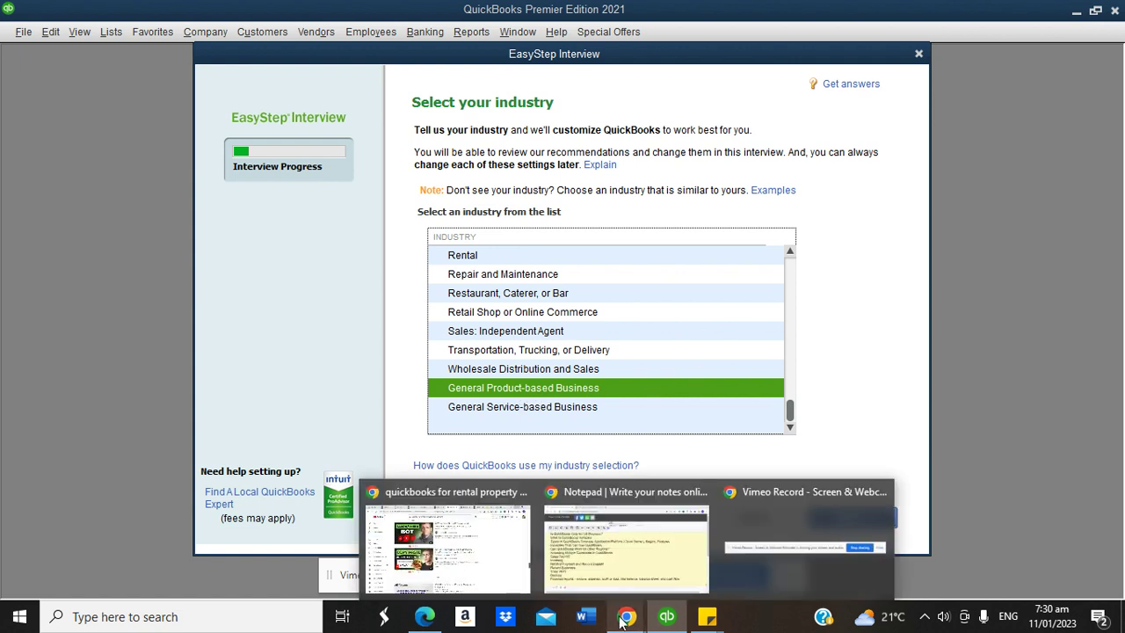
{"action": "left_click", "coordinate": [617, 561]}
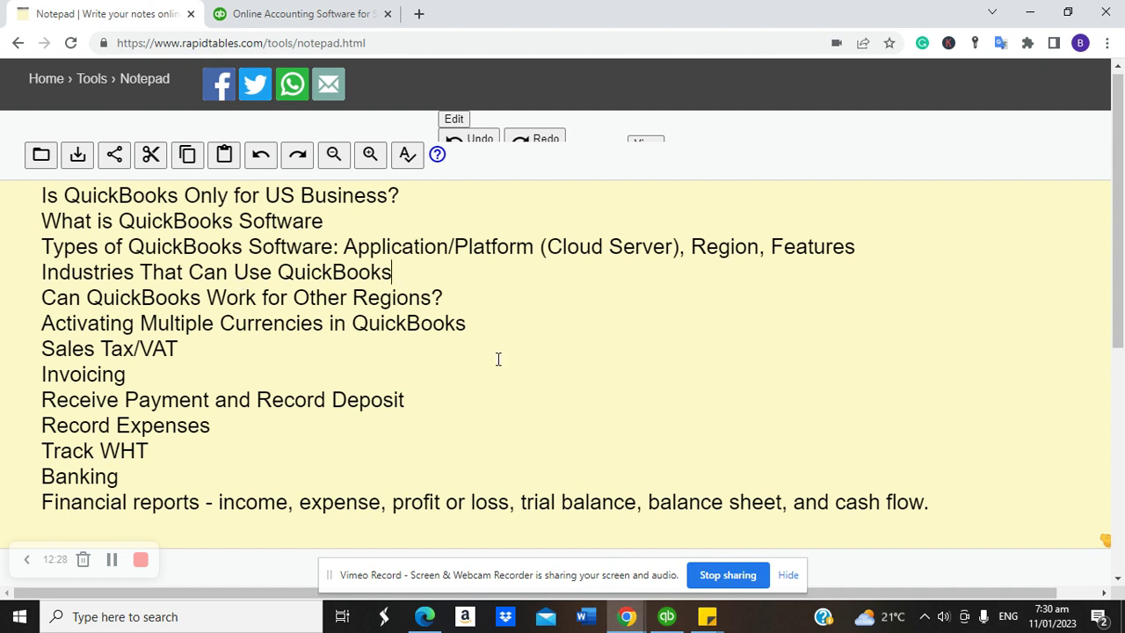
{"action": "left_click", "coordinate": [667, 616]}
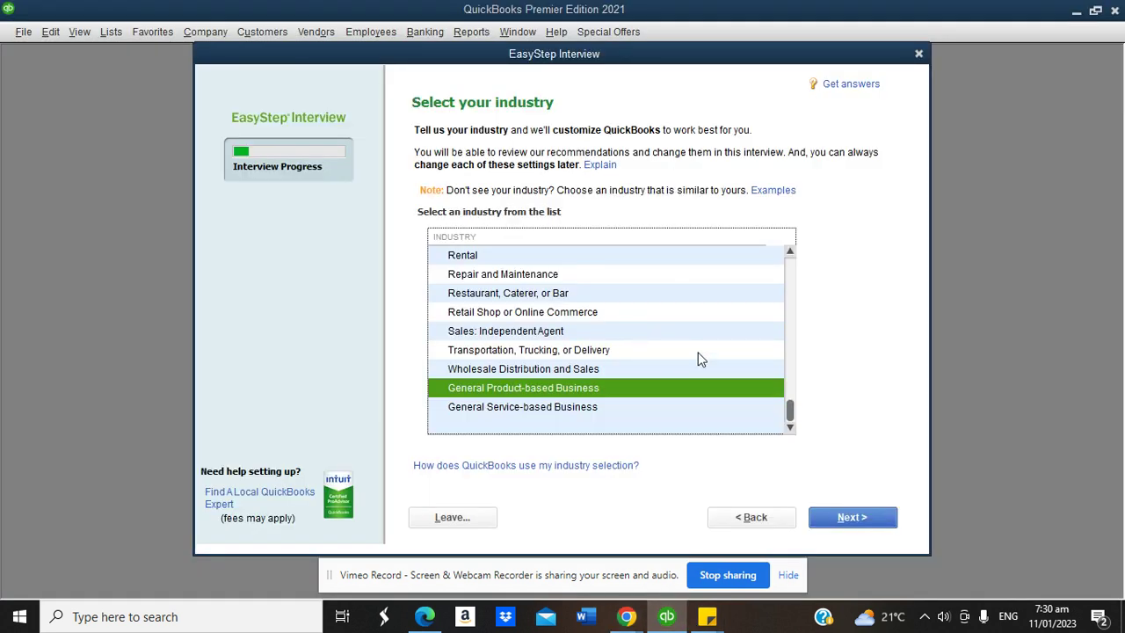
{"action": "mouse_move", "coordinate": [791, 407]}
{"action": "left_mouse_down"}
{"action": "mouse_move", "coordinate": [788, 255]}
{"action": "mouse_move", "coordinate": [788, 407]}
{"action": "left_mouse_up"}
{"action": "left_click", "coordinate": [593, 331]}
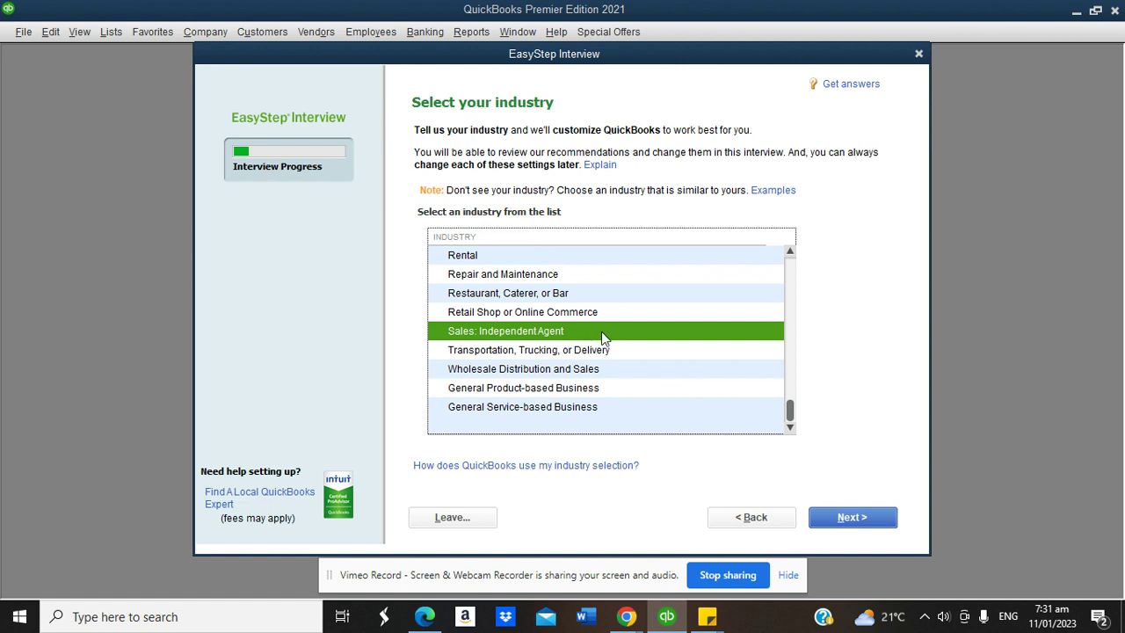
Switch to the notepad outline in Chrome and move to the entry "Can QuickBooks Work for Other Regions?"
{"action": "left_click", "coordinate": [627, 616]}
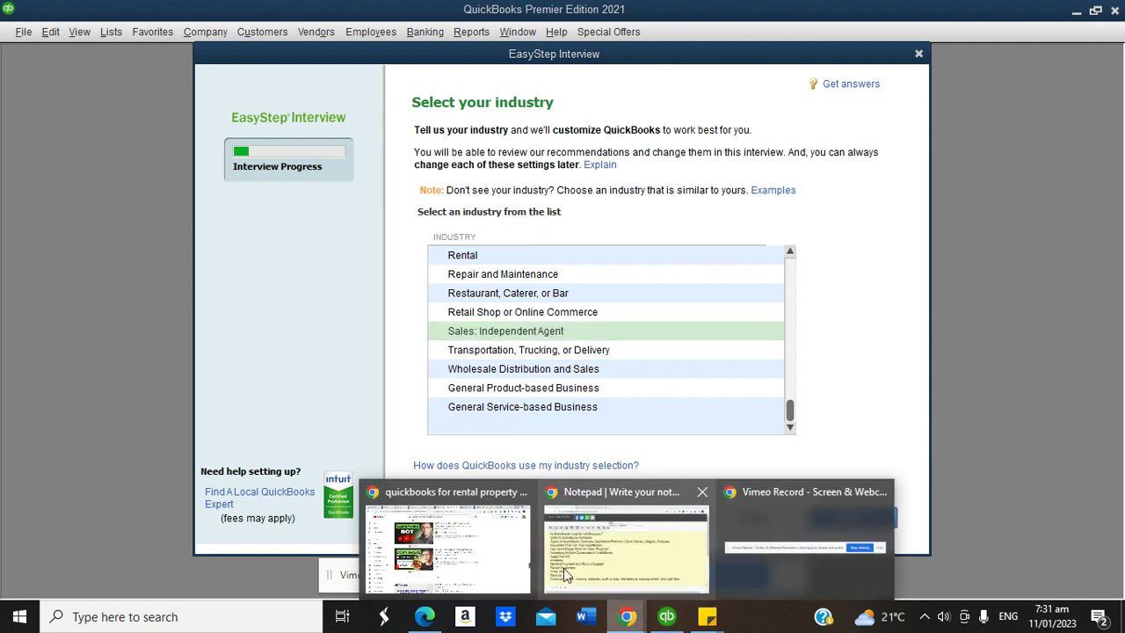
{"action": "left_click", "coordinate": [563, 576]}
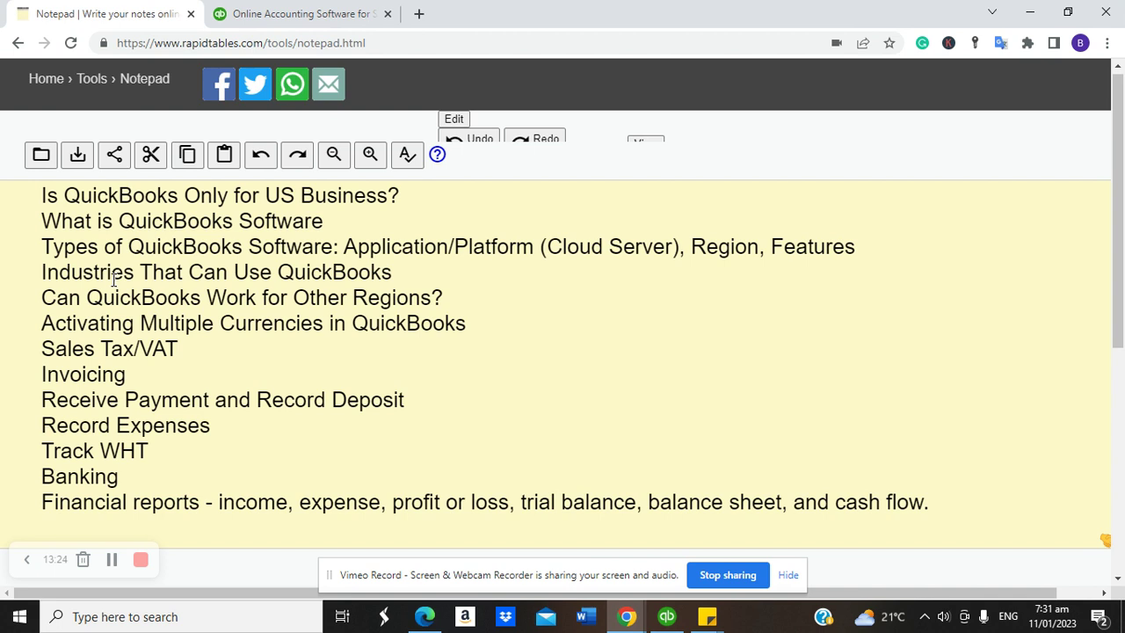
{"action": "left_click", "coordinate": [462, 298]}
Switch to QuickBooks, choose General Product-based Business as the industry and continue the interview to the fiscal year selection
{"action": "left_click", "coordinate": [667, 616]}
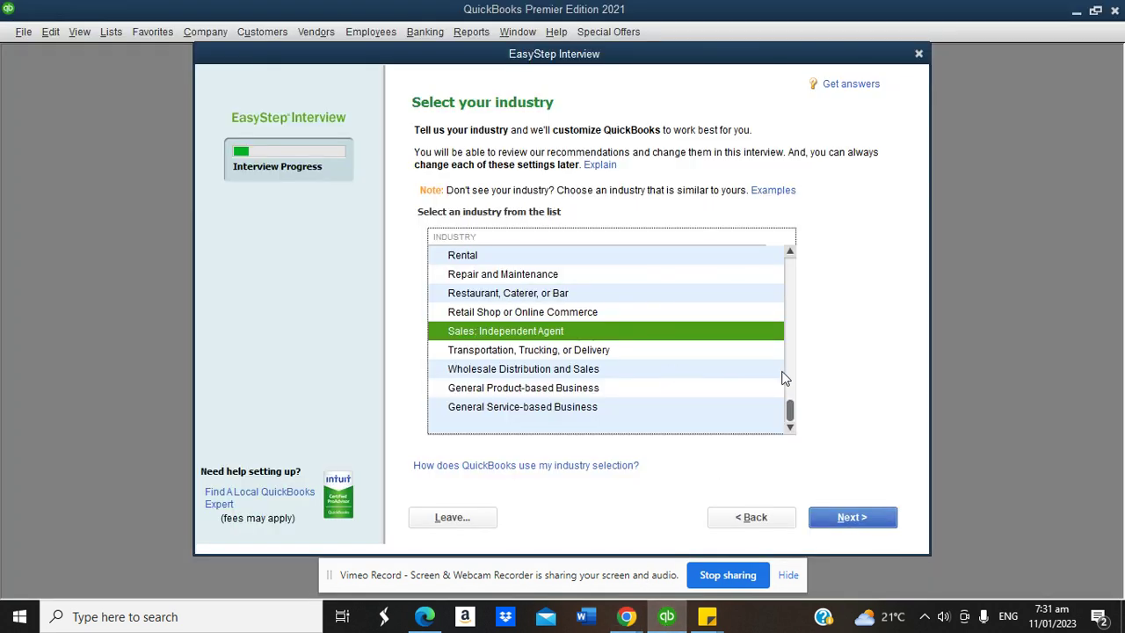
{"action": "left_click", "coordinate": [567, 387]}
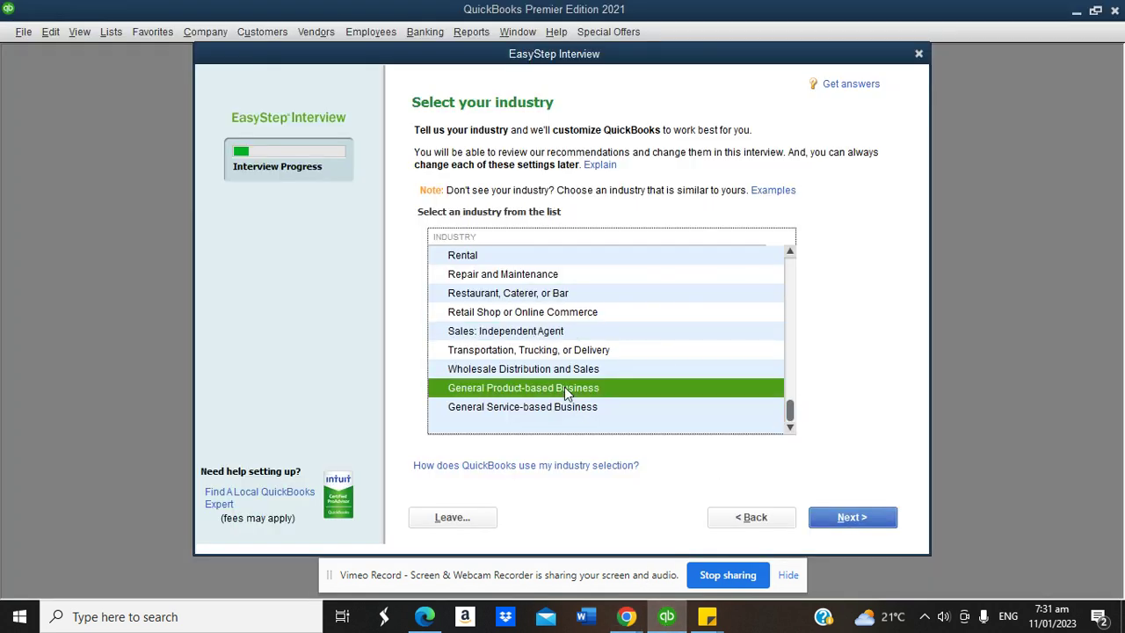
{"action": "left_click", "coordinate": [843, 520]}
{"action": "left_click", "coordinate": [430, 255]}
{"action": "left_click", "coordinate": [841, 515]}
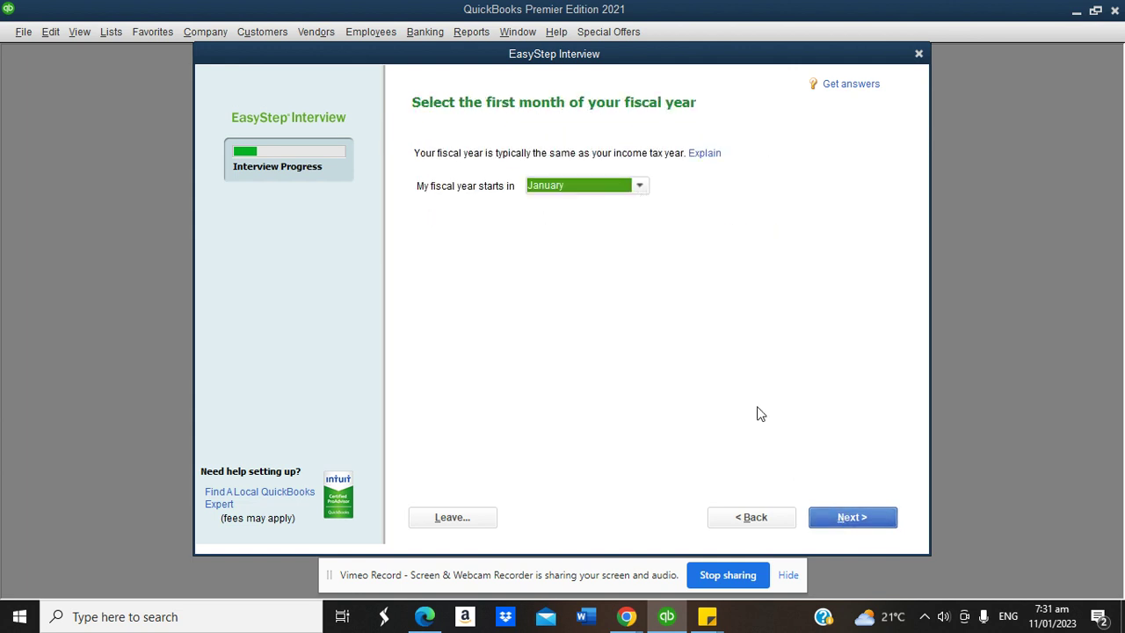
Accept January as the fiscal year start without an administrator password, and save the company file as ABC Enterprise
{"action": "left_click", "coordinate": [841, 519]}
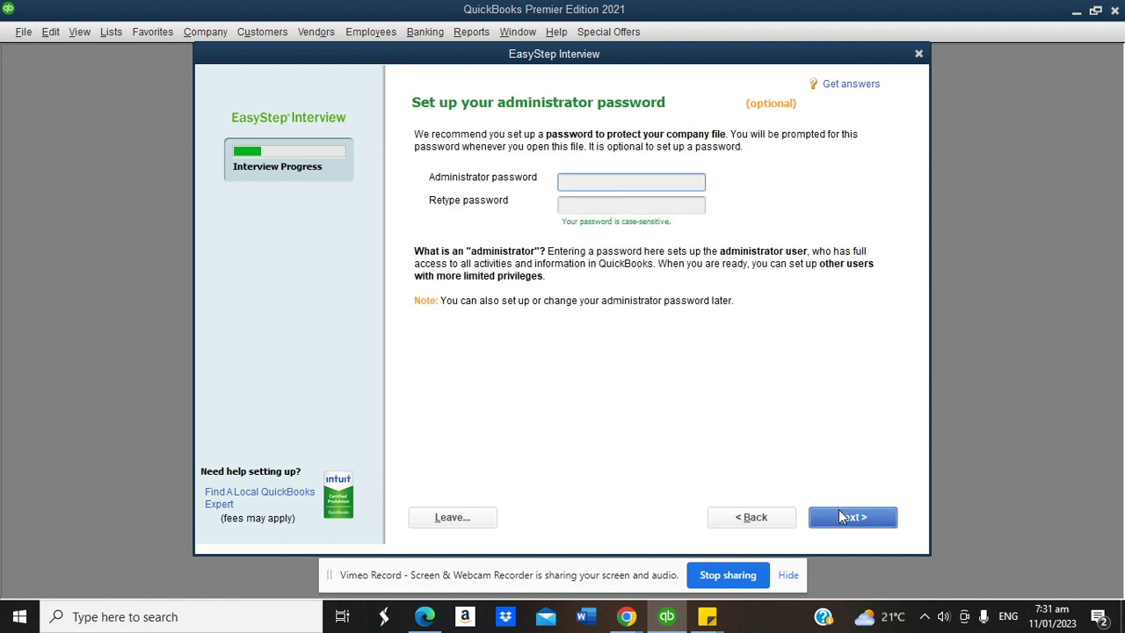
{"action": "left_click", "coordinate": [841, 516]}
{"action": "left_click", "coordinate": [839, 517]}
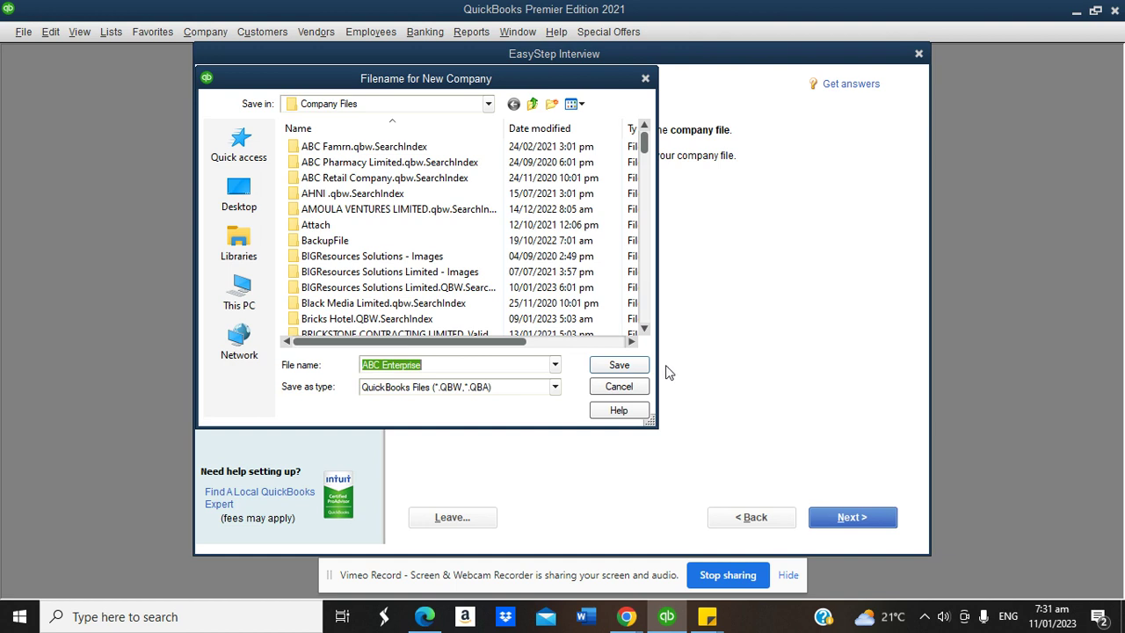
{"action": "left_click", "coordinate": [635, 367]}
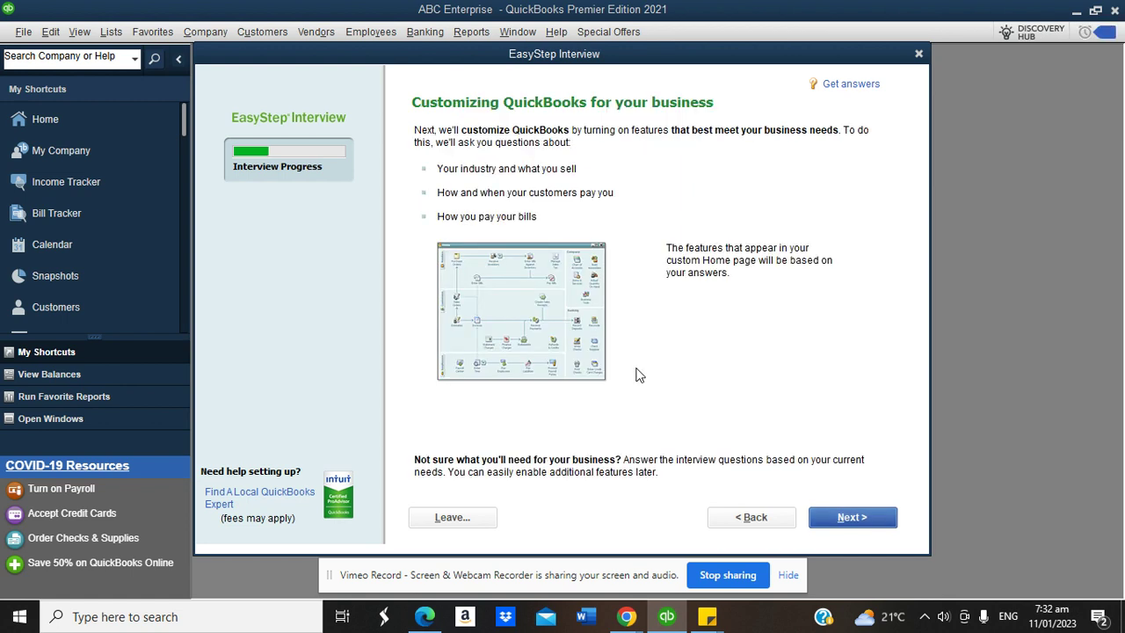
Start customizing the company file and specify that it sells both services and products
{"action": "left_click", "coordinate": [833, 517]}
{"action": "left_click", "coordinate": [468, 239]}
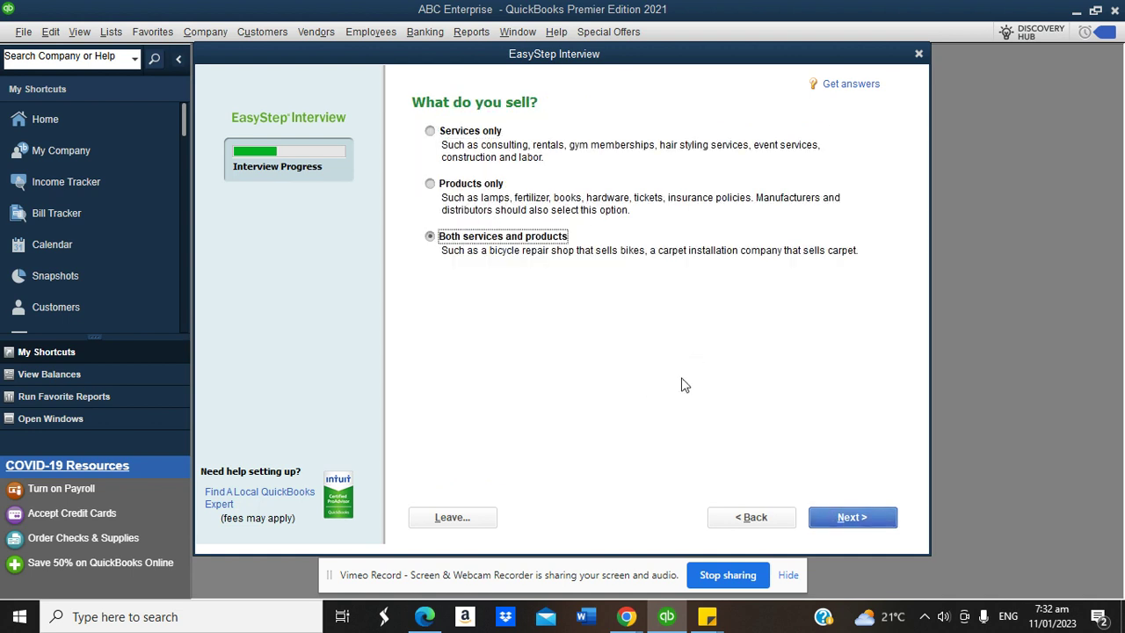
{"action": "left_click", "coordinate": [857, 518]}
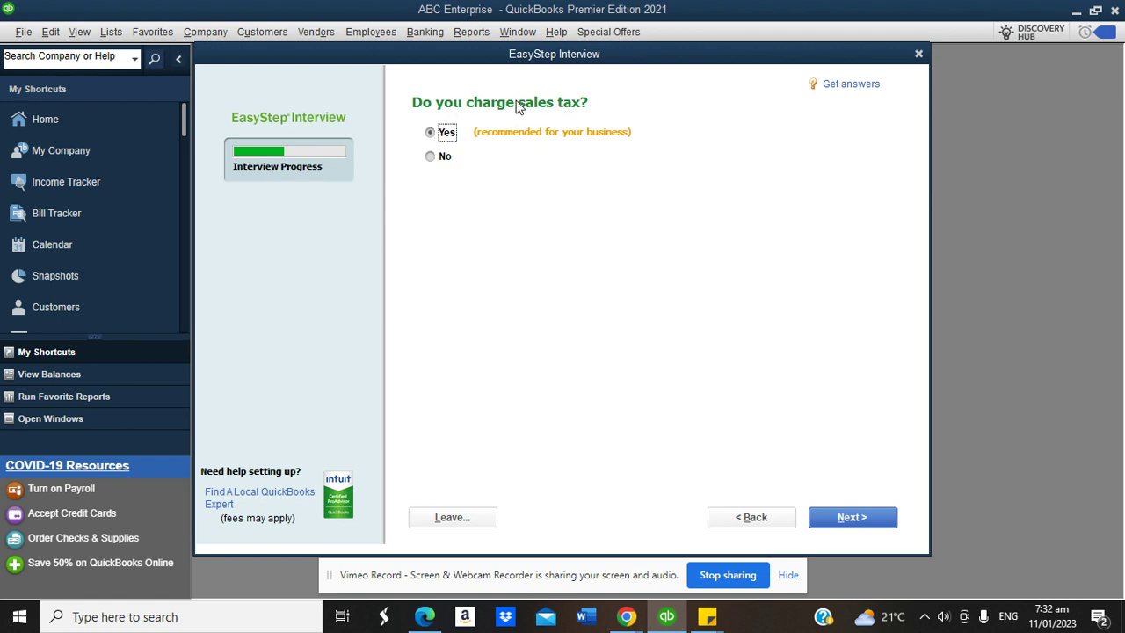
Accept Yes for charging sales tax, creating estimates and tracking sales orders before invoicing
{"action": "left_click", "coordinate": [837, 518]}
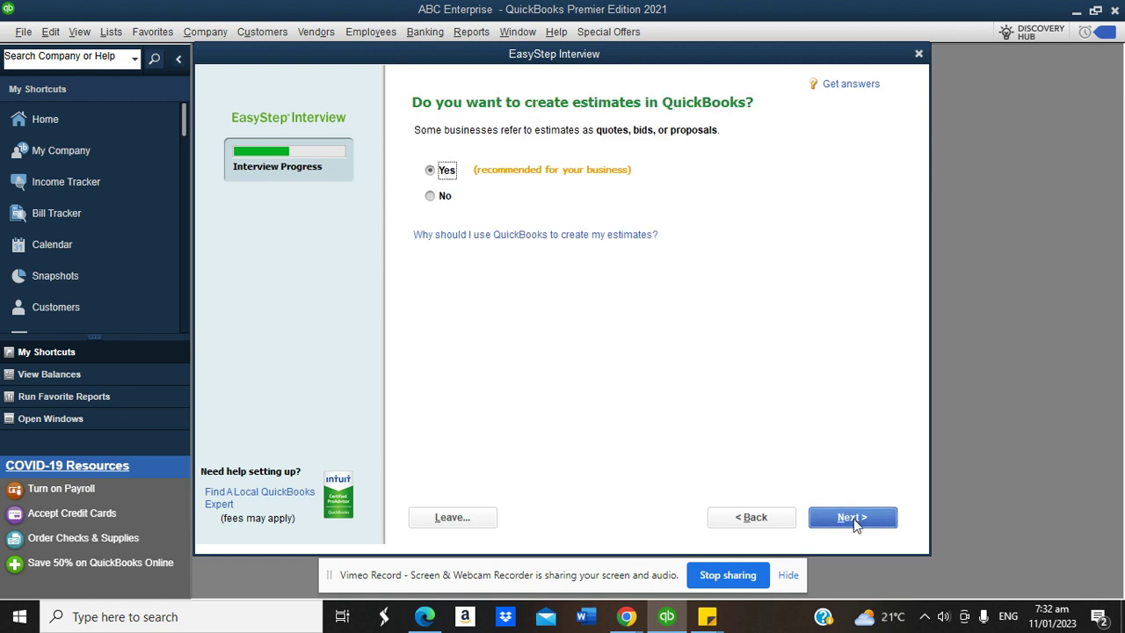
{"action": "left_click", "coordinate": [847, 520]}
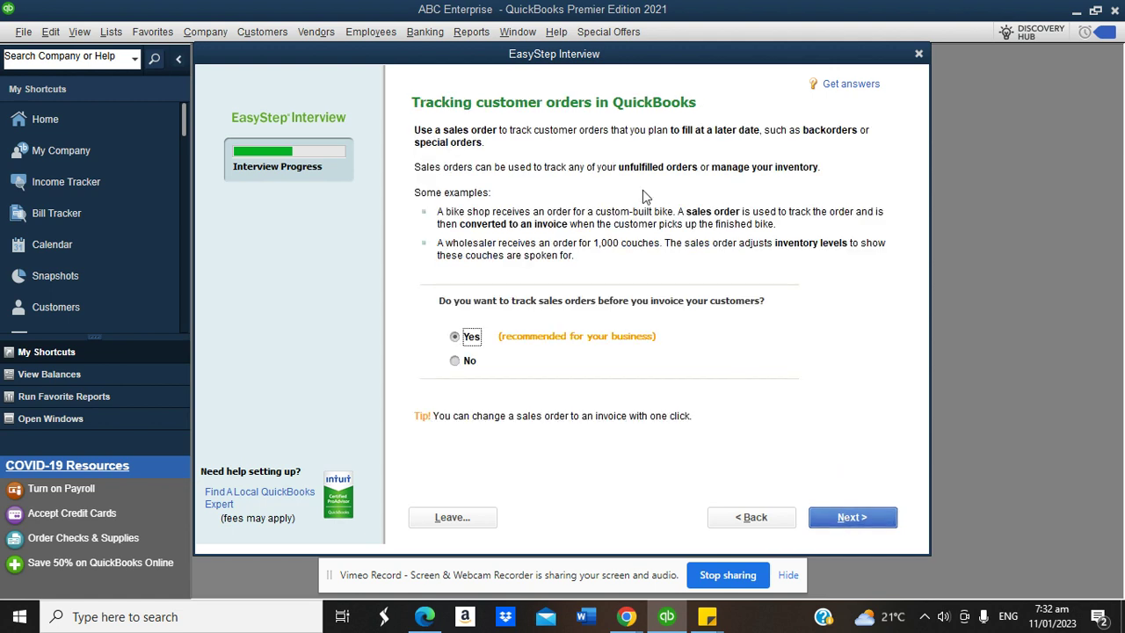
{"action": "left_click", "coordinate": [829, 509]}
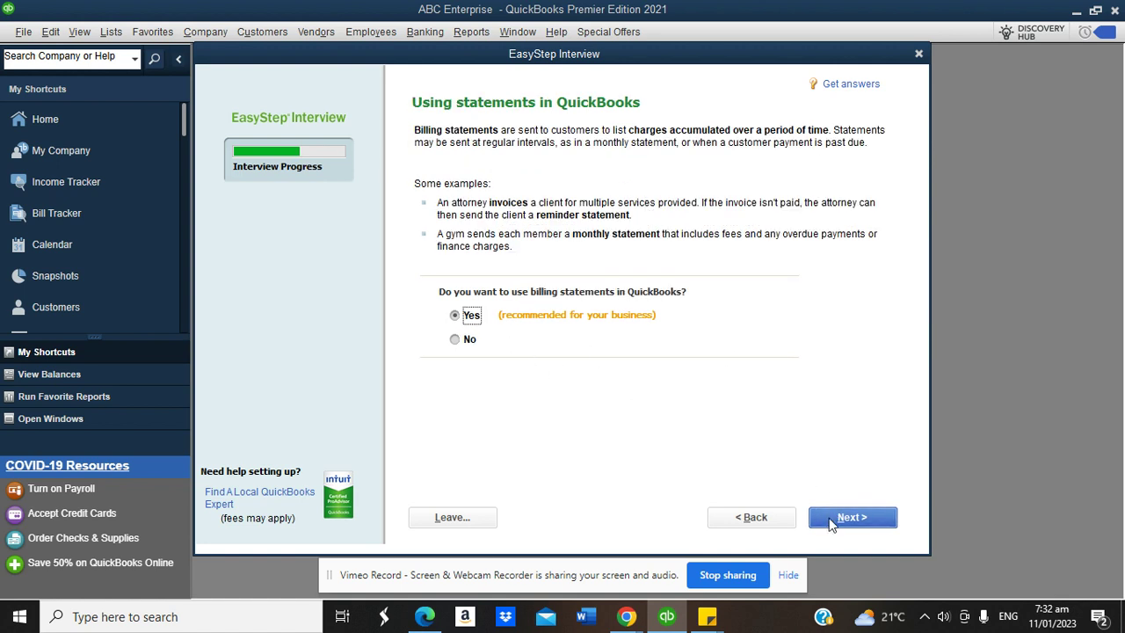
Accept Yes for billing statements, answer the question that follows, and keep Yes for tracking bills owed
{"action": "left_click", "coordinate": [831, 518]}
{"action": "left_click", "coordinate": [454, 292]}
{"action": "left_click", "coordinate": [826, 517]}
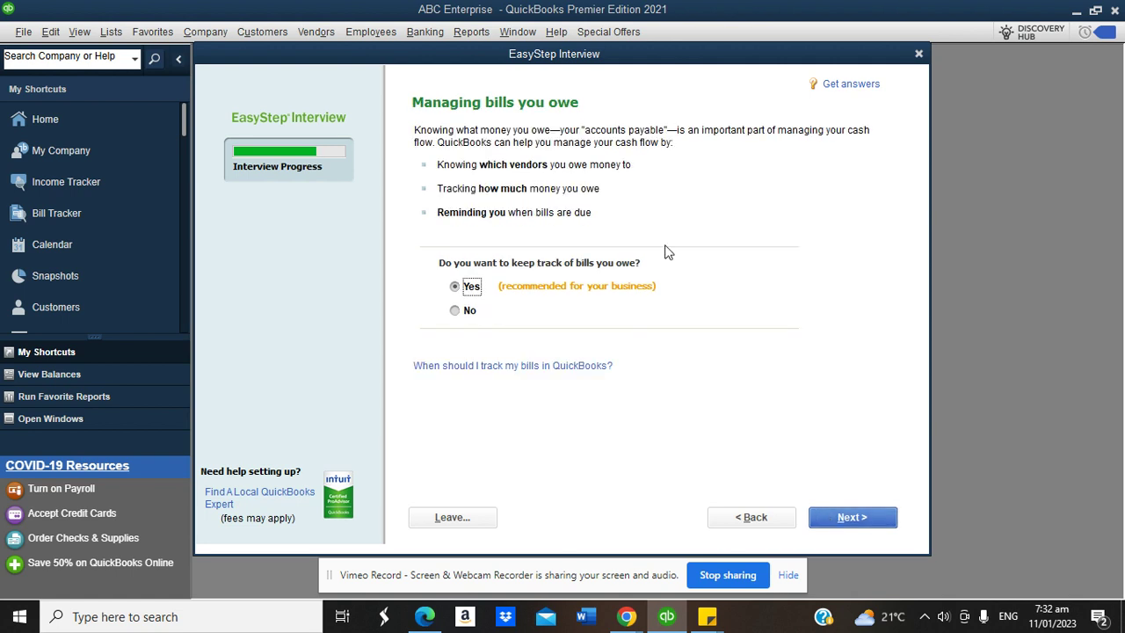
{"action": "left_click", "coordinate": [849, 518]}
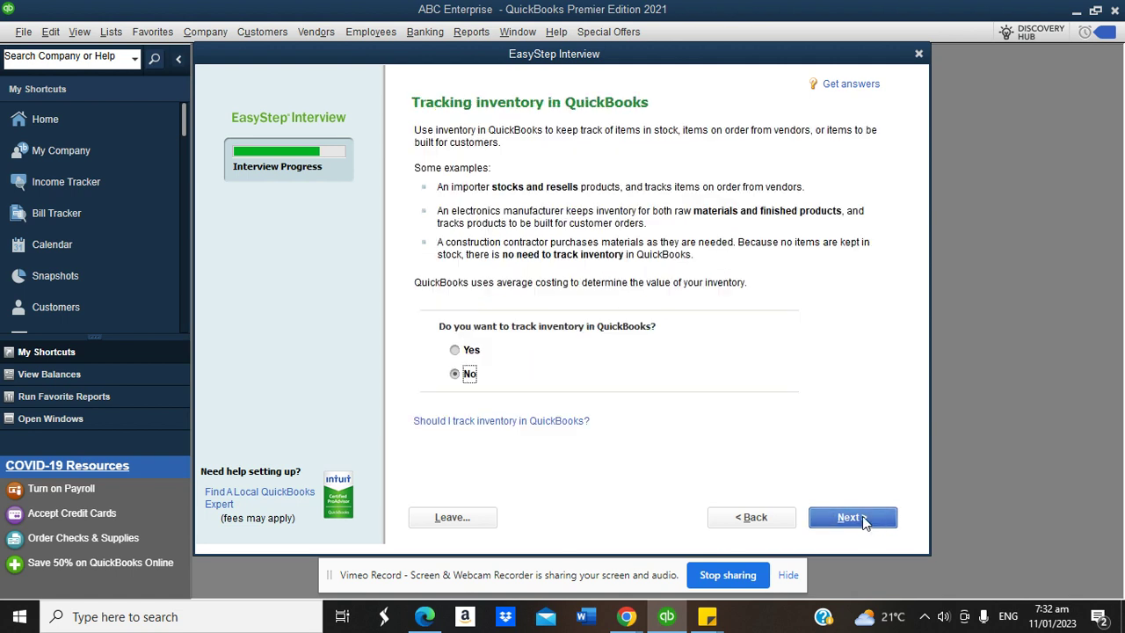
Enable inventory and time tracking, keep No for employees, and continue to the chart of accounts introduction
{"action": "left_click", "coordinate": [456, 352]}
{"action": "left_click", "coordinate": [851, 520]}
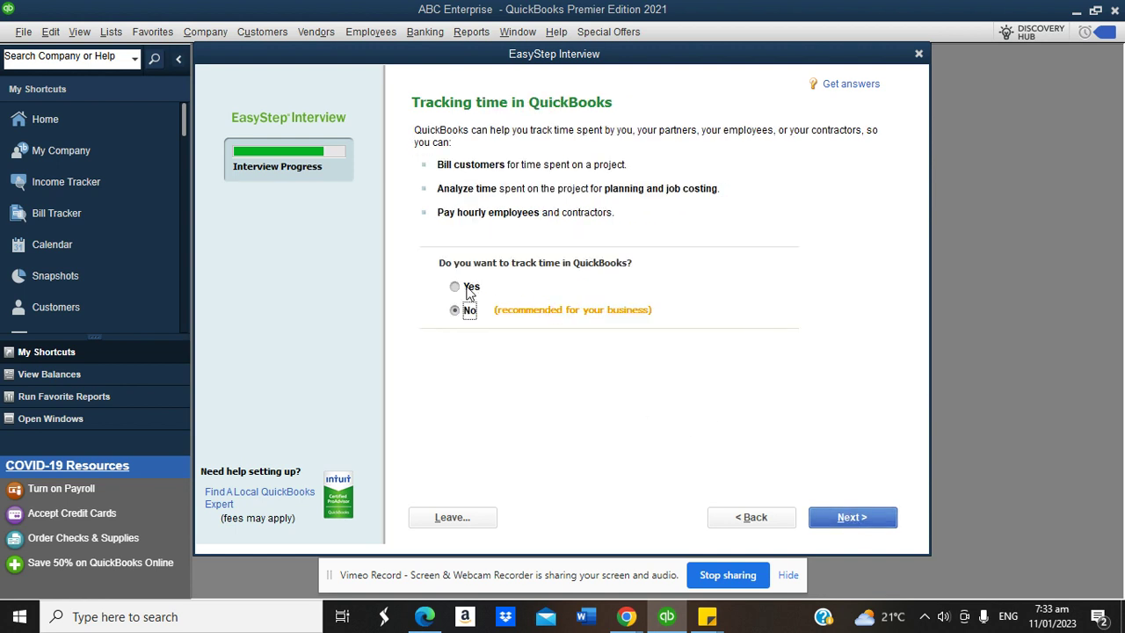
{"action": "left_click", "coordinate": [459, 286]}
{"action": "left_click", "coordinate": [835, 520]}
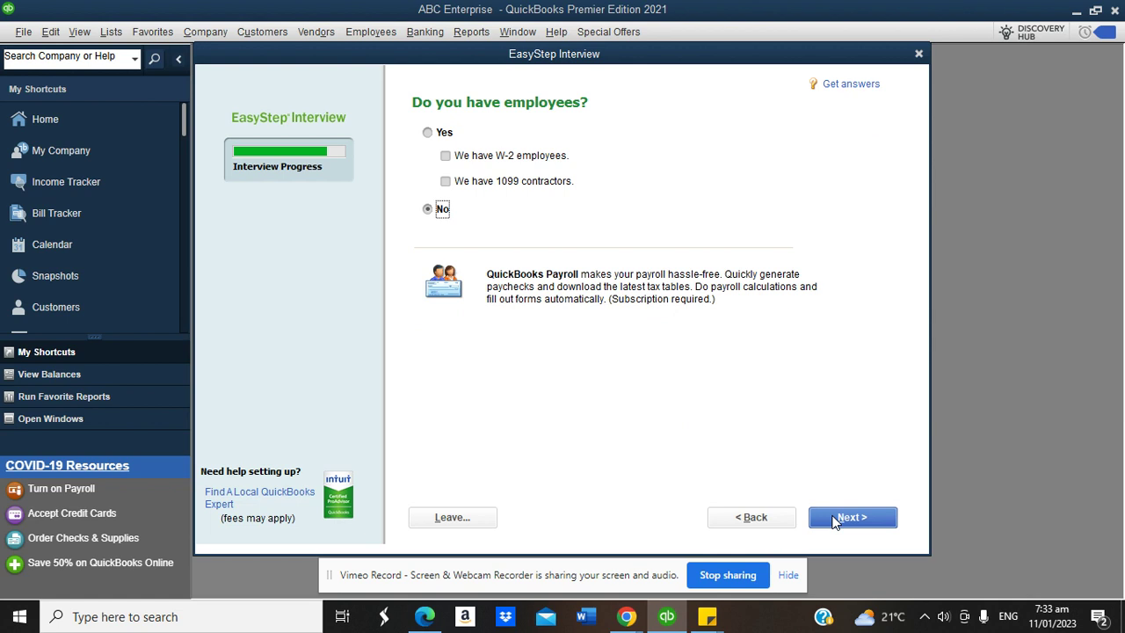
{"action": "left_click", "coordinate": [835, 519]}
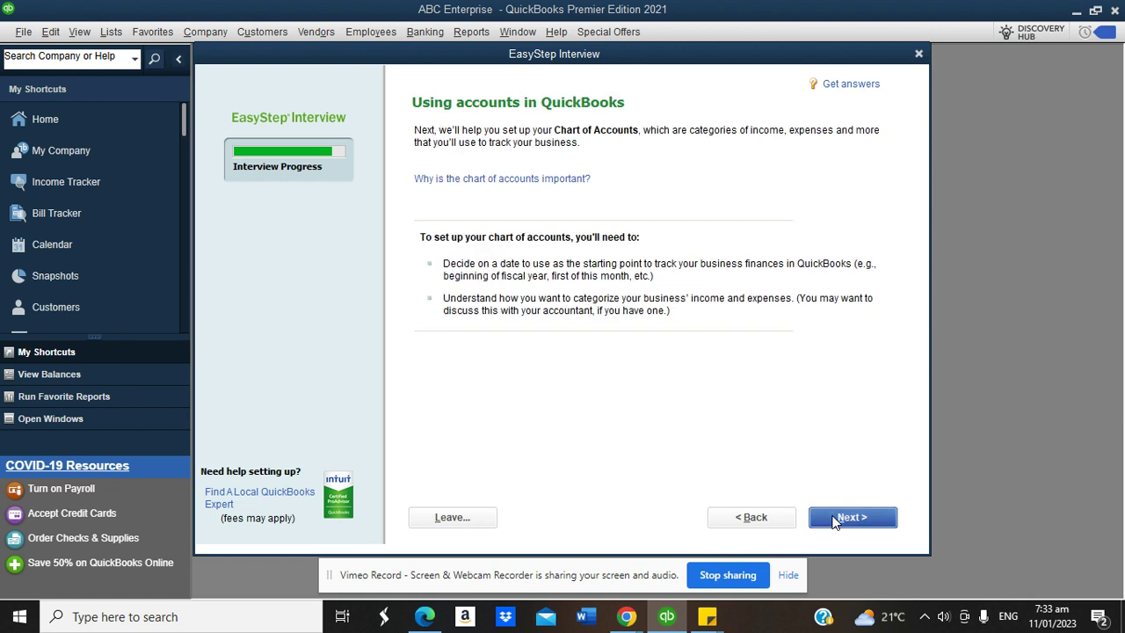
Choose the starting date for tracking business finances and continue to the income and expense accounts
{"action": "left_click", "coordinate": [835, 520]}
{"action": "left_click", "coordinate": [588, 161]}
{"action": "left_click", "coordinate": [839, 516]}
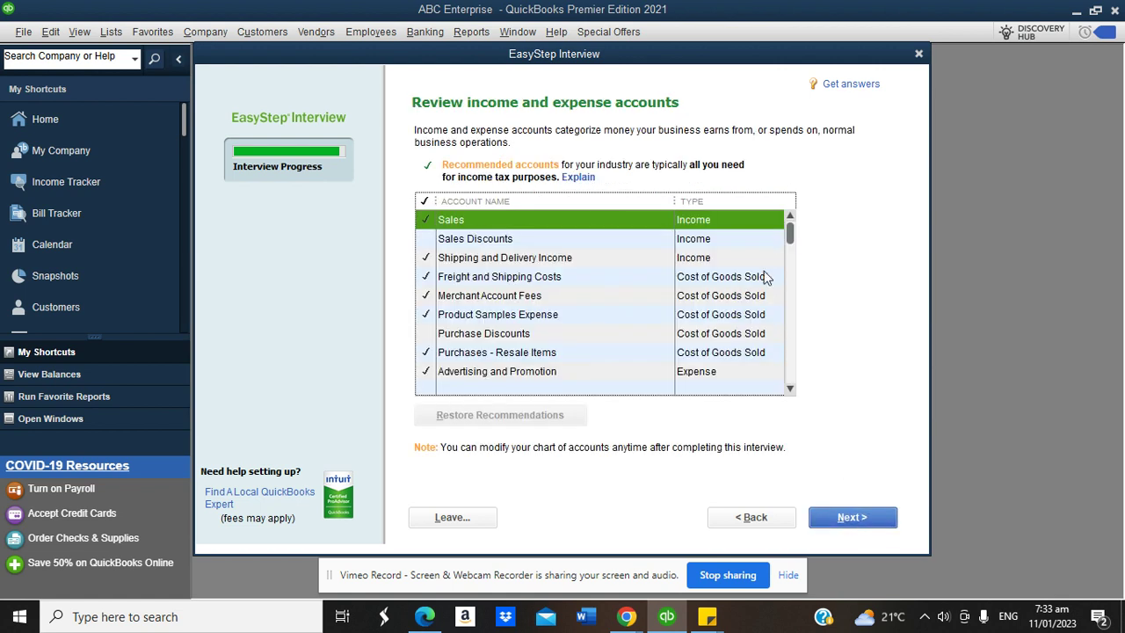
Accept the recommended income and expense accounts and complete the company setup through to the home page
{"action": "left_click_drag", "start_coordinate": [789, 227], "coordinate": [793, 378]}
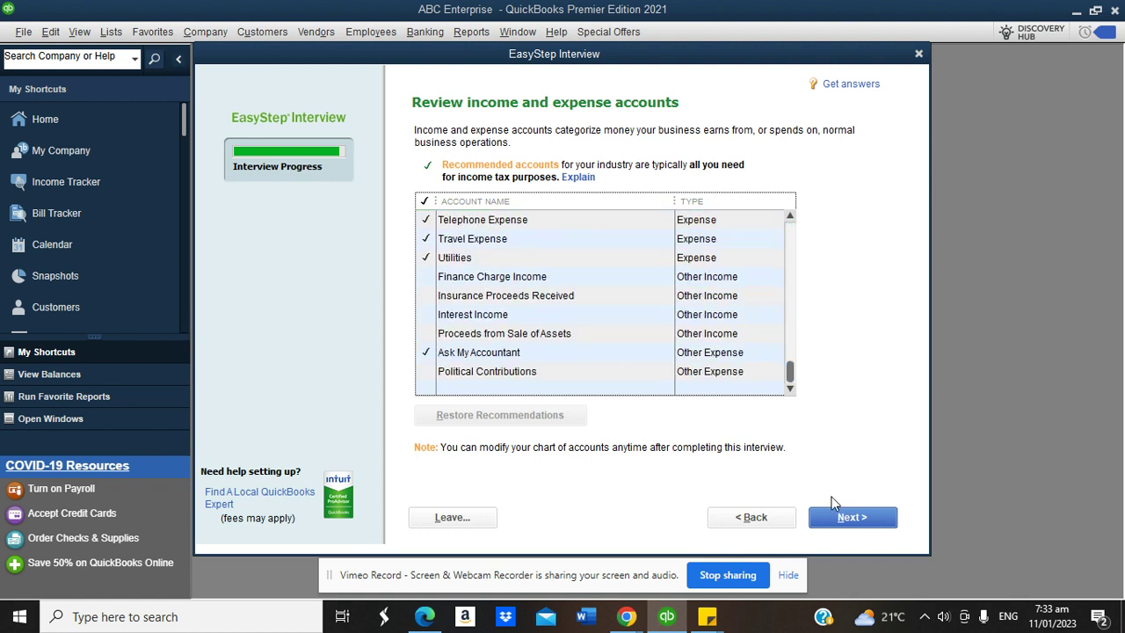
{"action": "left_click", "coordinate": [839, 519]}
{"action": "left_click", "coordinate": [835, 518]}
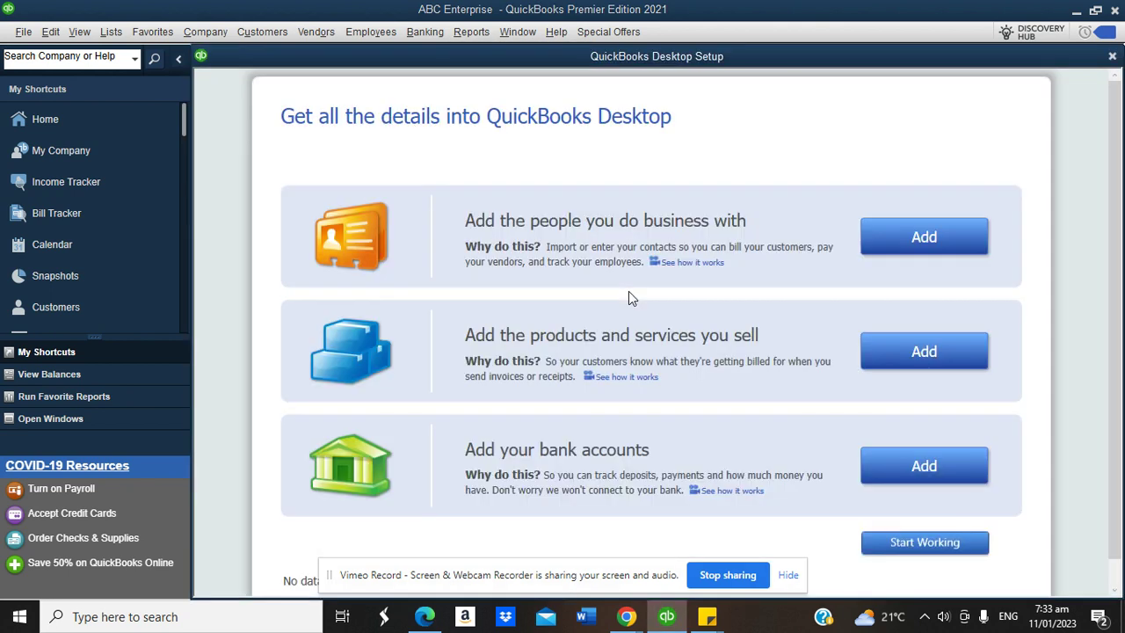
{"action": "left_click", "coordinate": [1111, 57]}
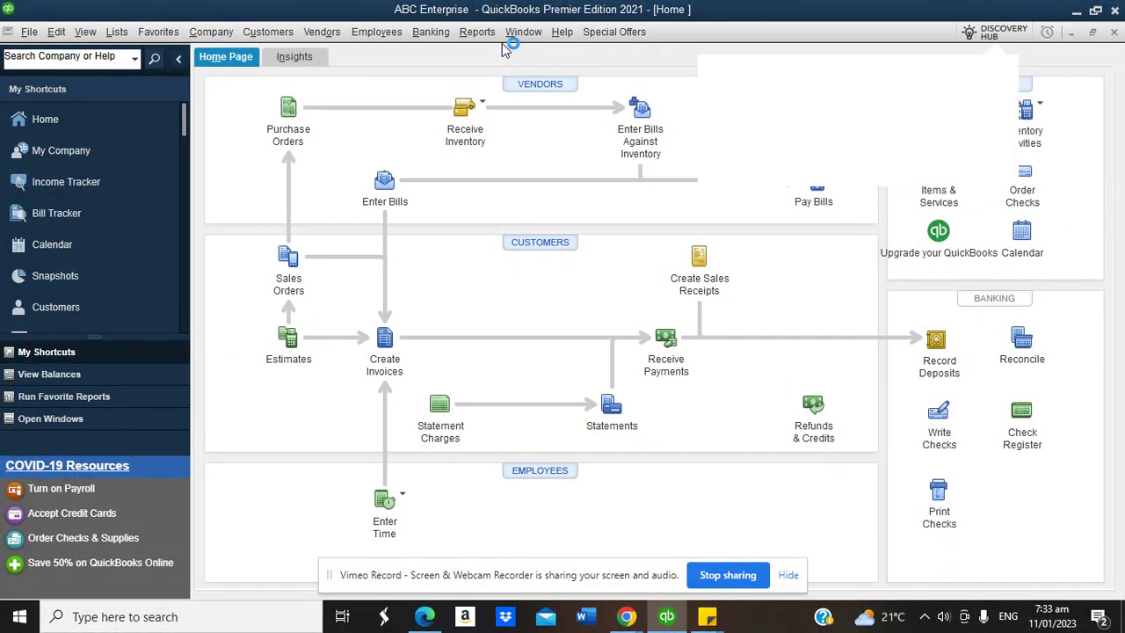
{"action": "left_click", "coordinate": [1089, 60]}
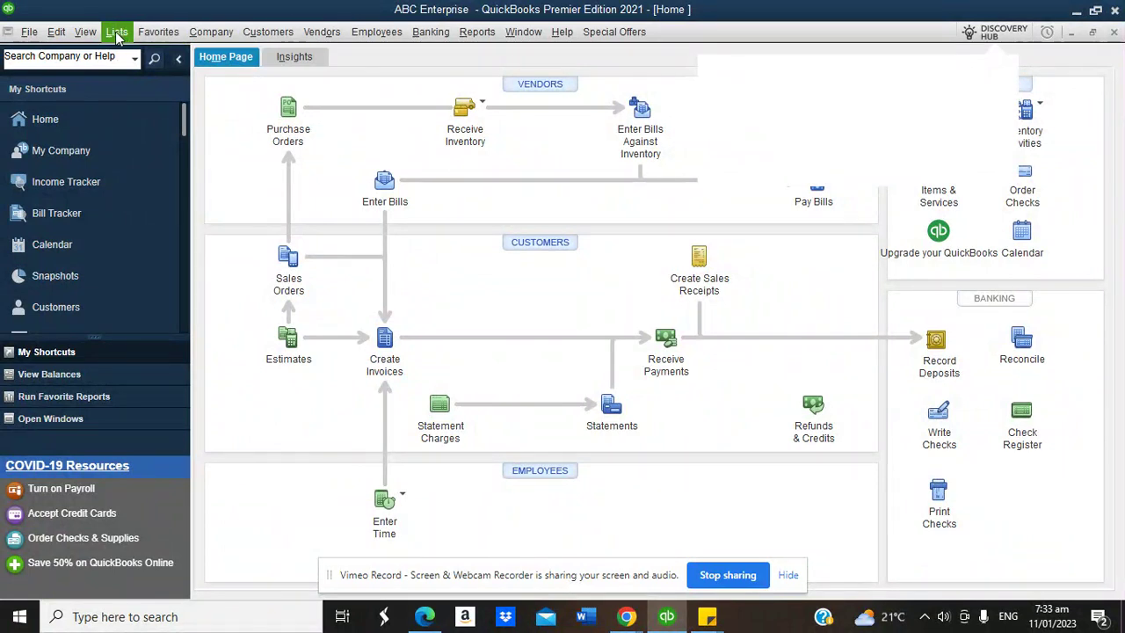
Open the company-level preferences for Multiple Currencies and dismiss the feature discovery tip
{"action": "left_click", "coordinate": [58, 39]}
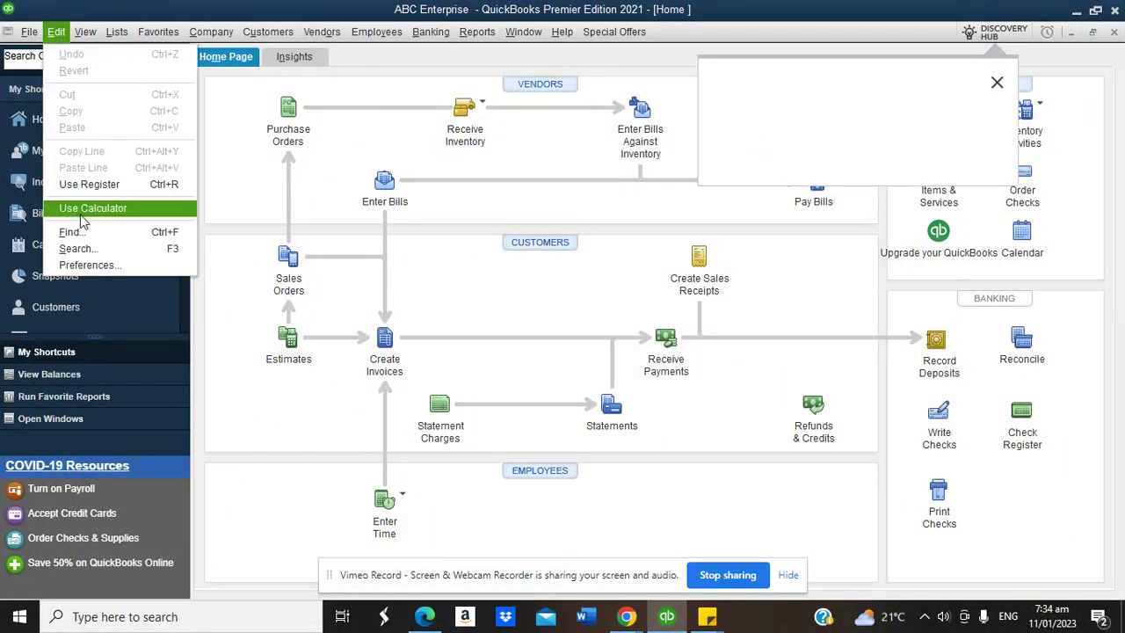
{"action": "left_click", "coordinate": [83, 266]}
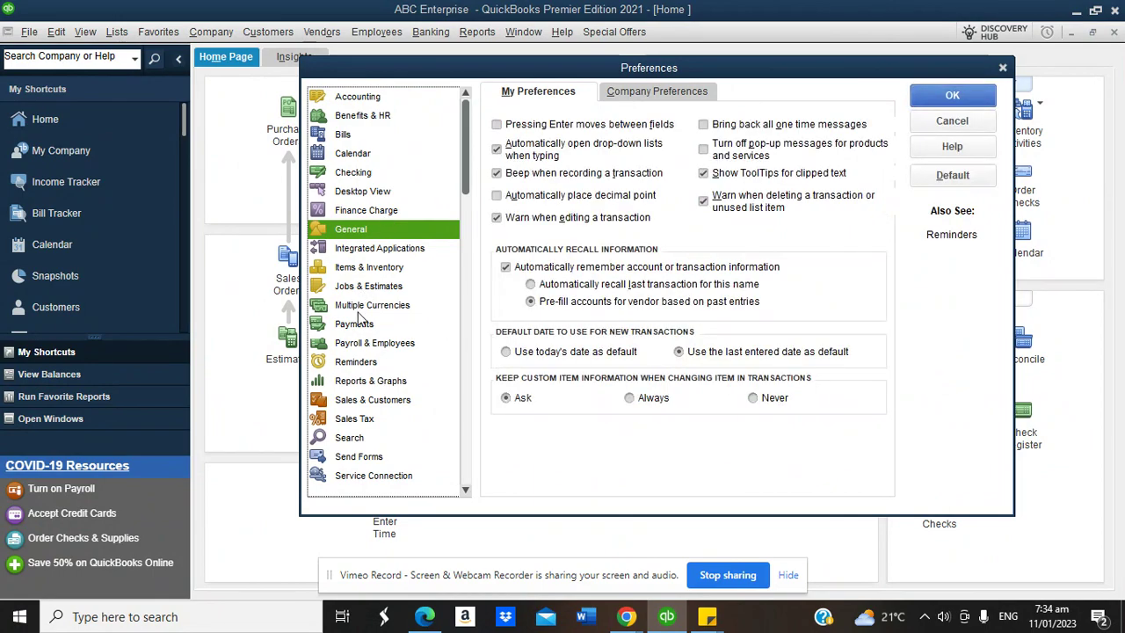
{"action": "left_click", "coordinate": [360, 308]}
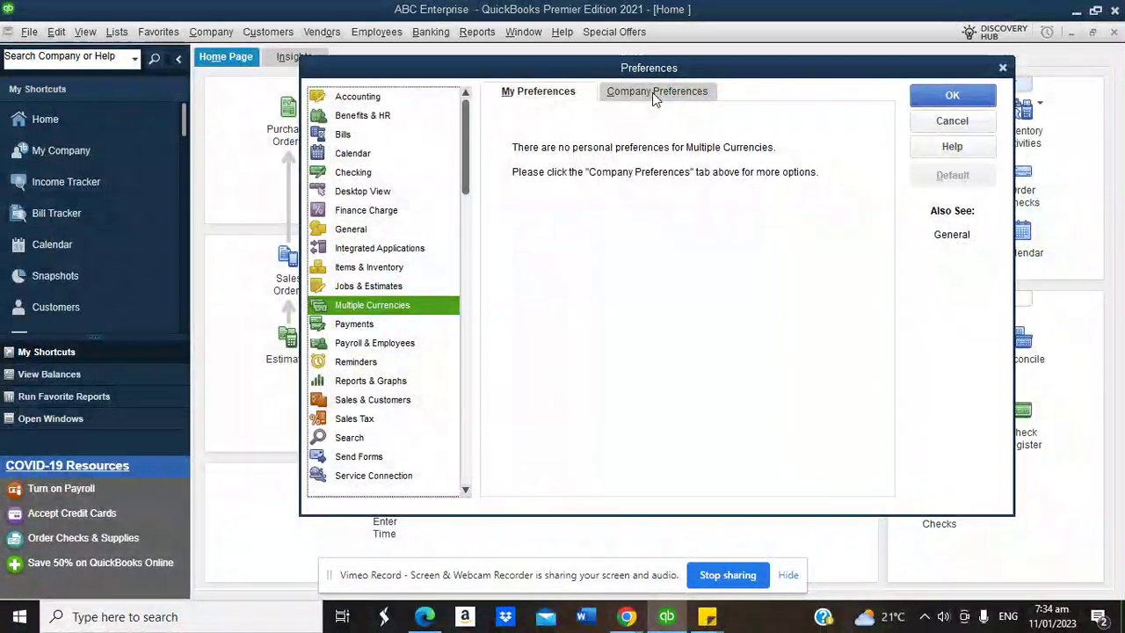
{"action": "left_click", "coordinate": [666, 95]}
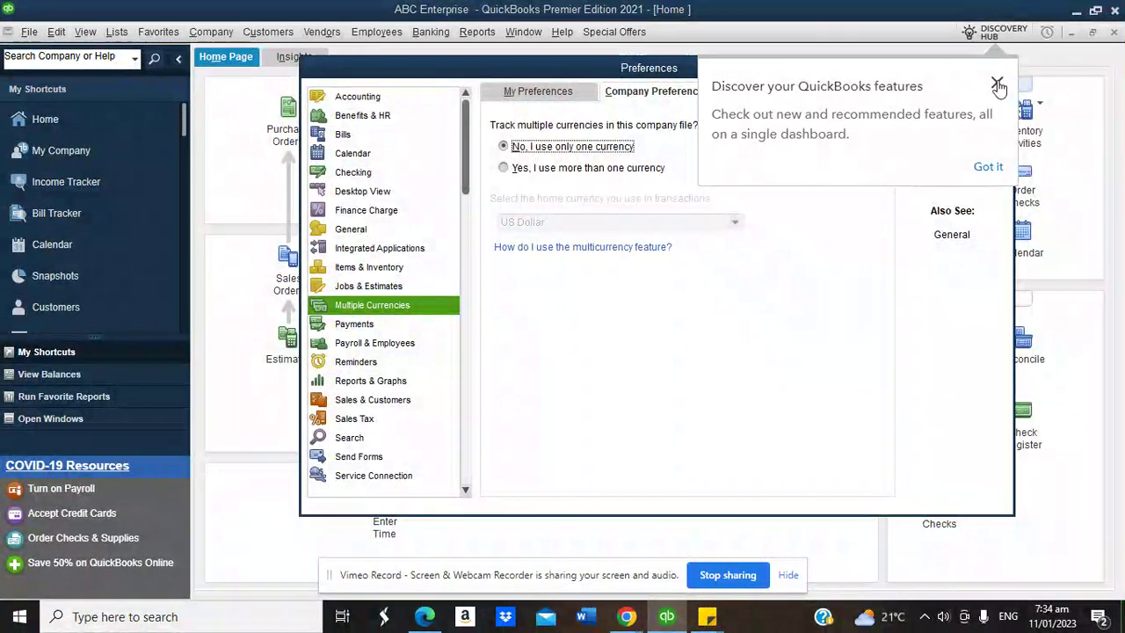
{"action": "left_click", "coordinate": [996, 82]}
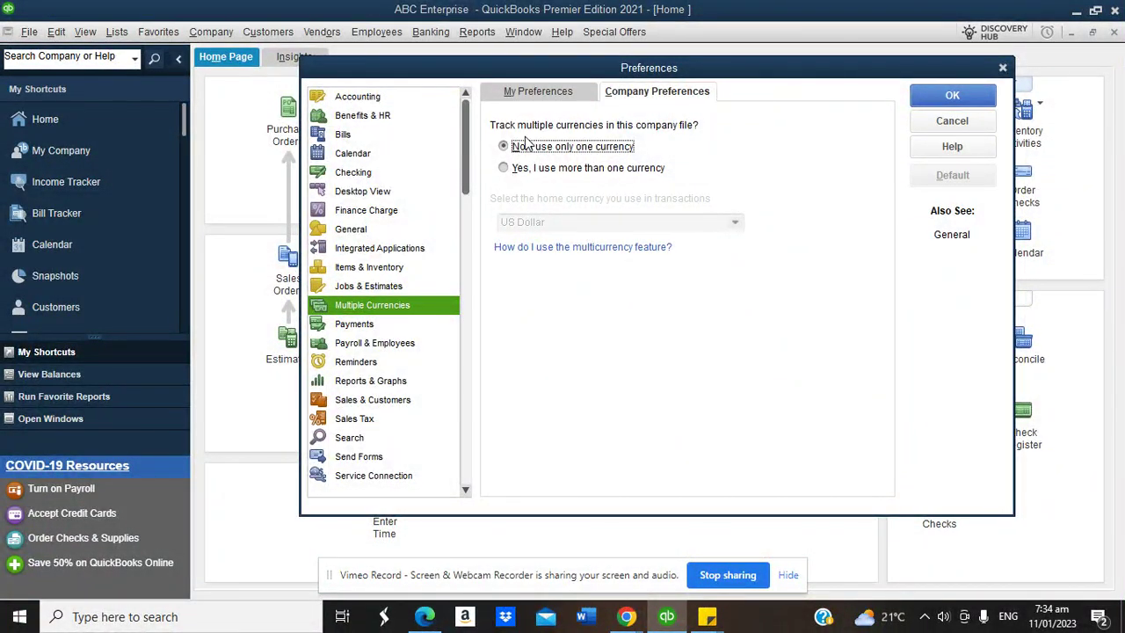
Review the considerations for turning on multiple currencies, declining the activation and cancelling the preferences
{"action": "left_click", "coordinate": [503, 170]}
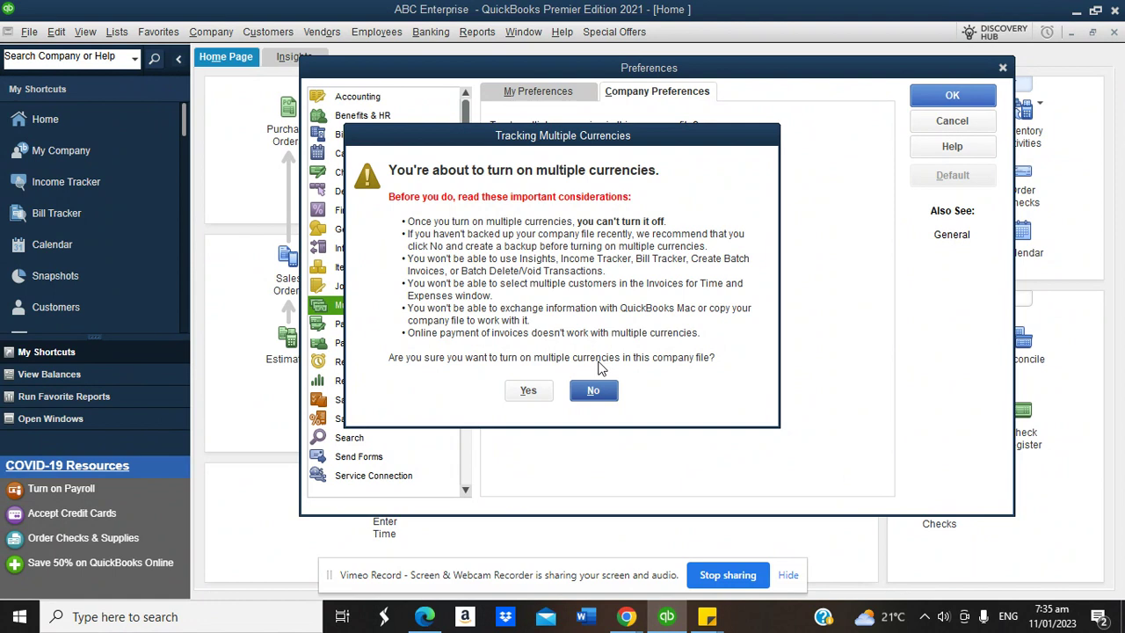
{"action": "left_click", "coordinate": [589, 391]}
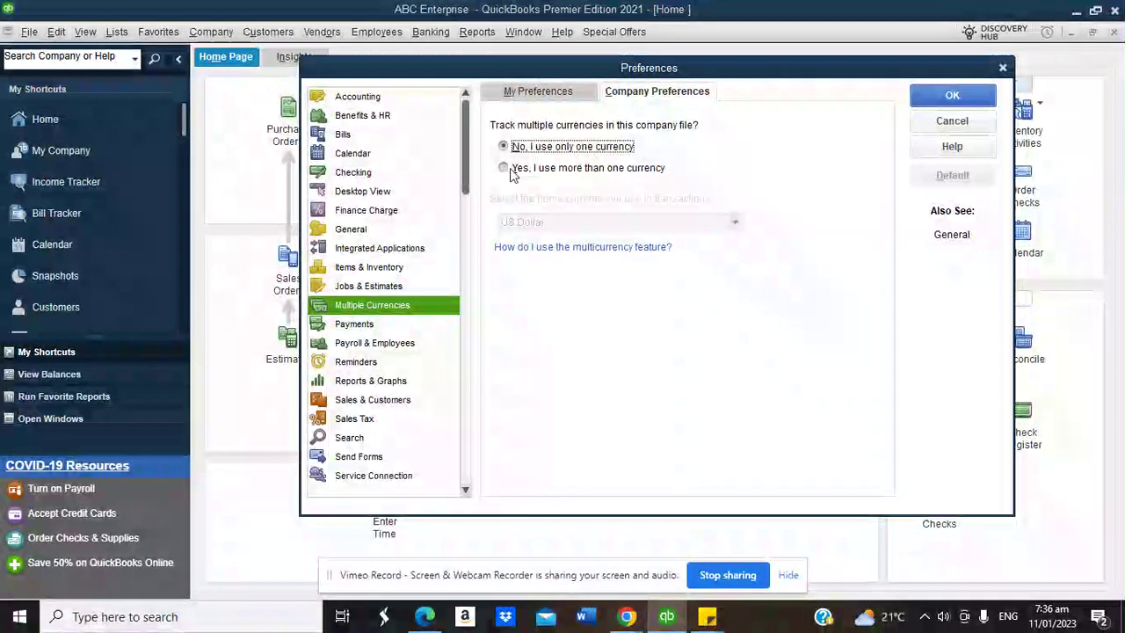
{"action": "left_click", "coordinate": [505, 169]}
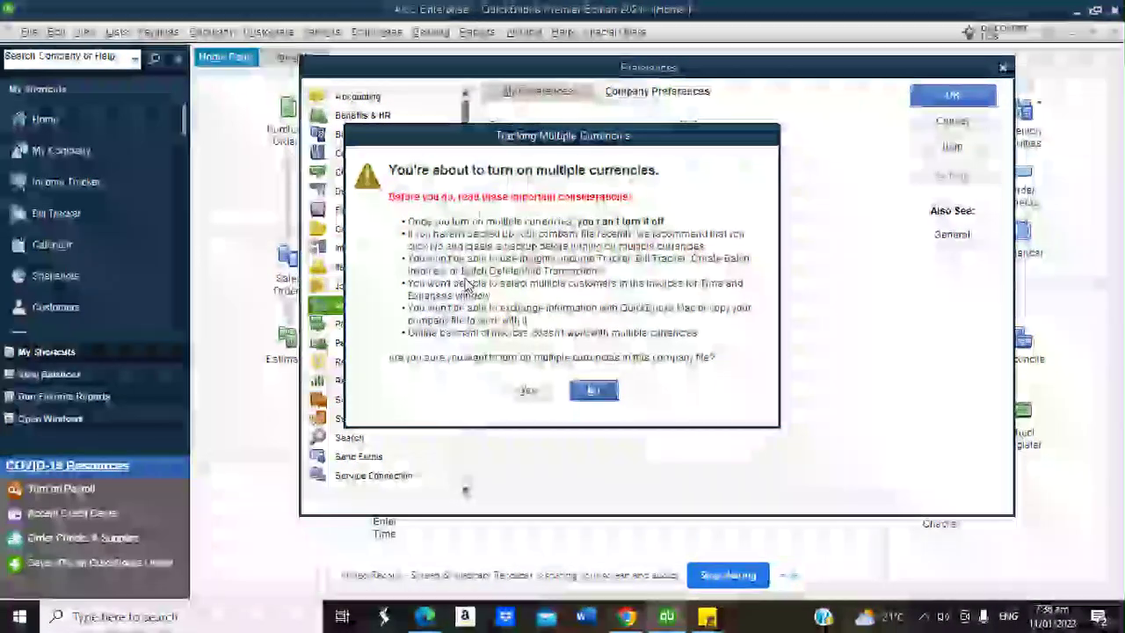
{"action": "left_click", "coordinate": [592, 390]}
{"action": "left_click", "coordinate": [930, 125]}
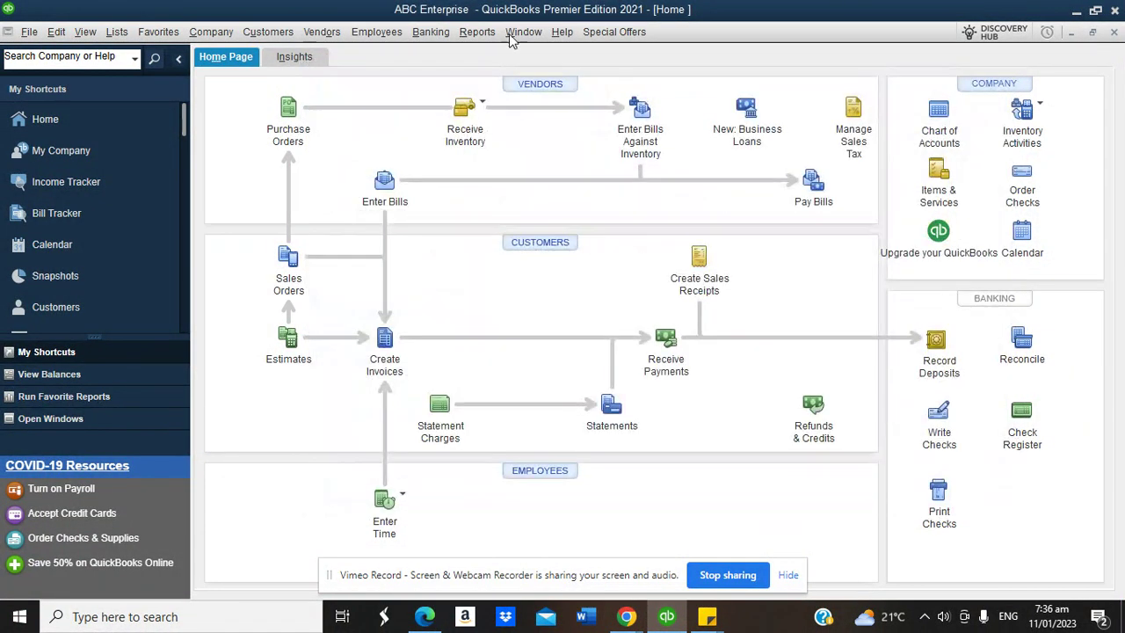
{"action": "left_click", "coordinate": [256, 39]}
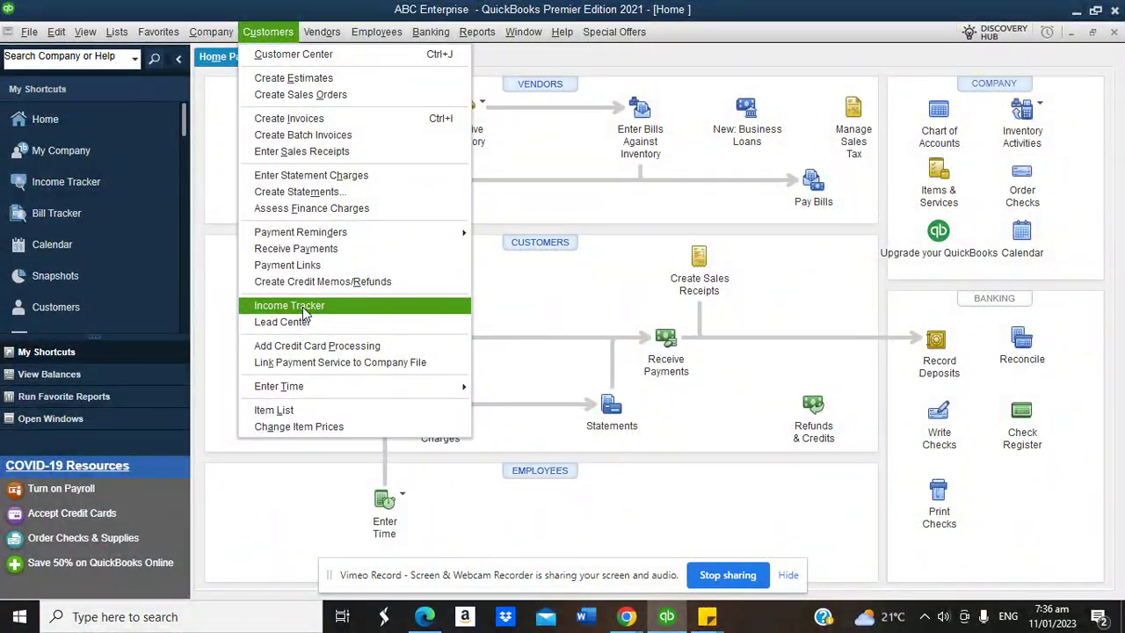
{"action": "left_click", "coordinate": [268, 32]}
{"action": "left_click", "coordinate": [55, 32]}
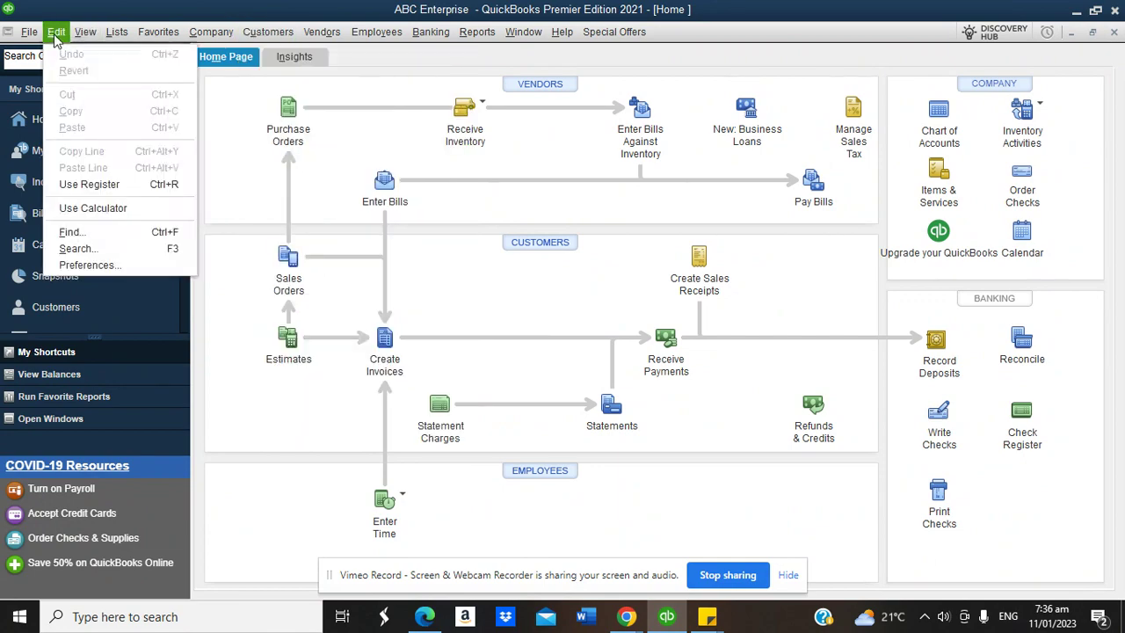
{"action": "left_click", "coordinate": [96, 265]}
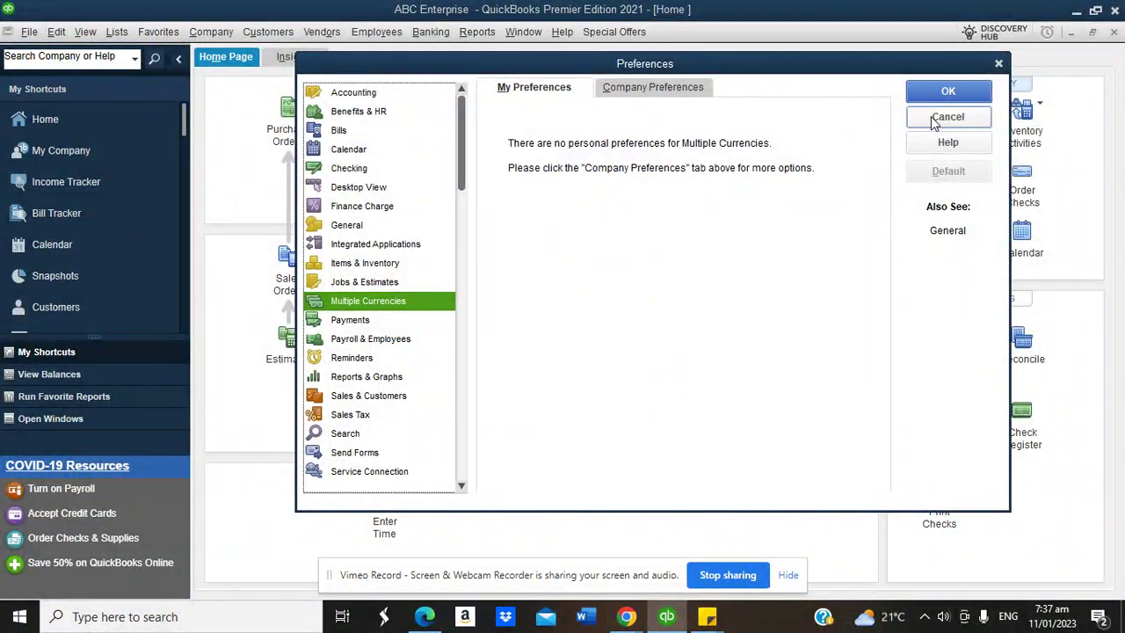
{"action": "left_click", "coordinate": [934, 121]}
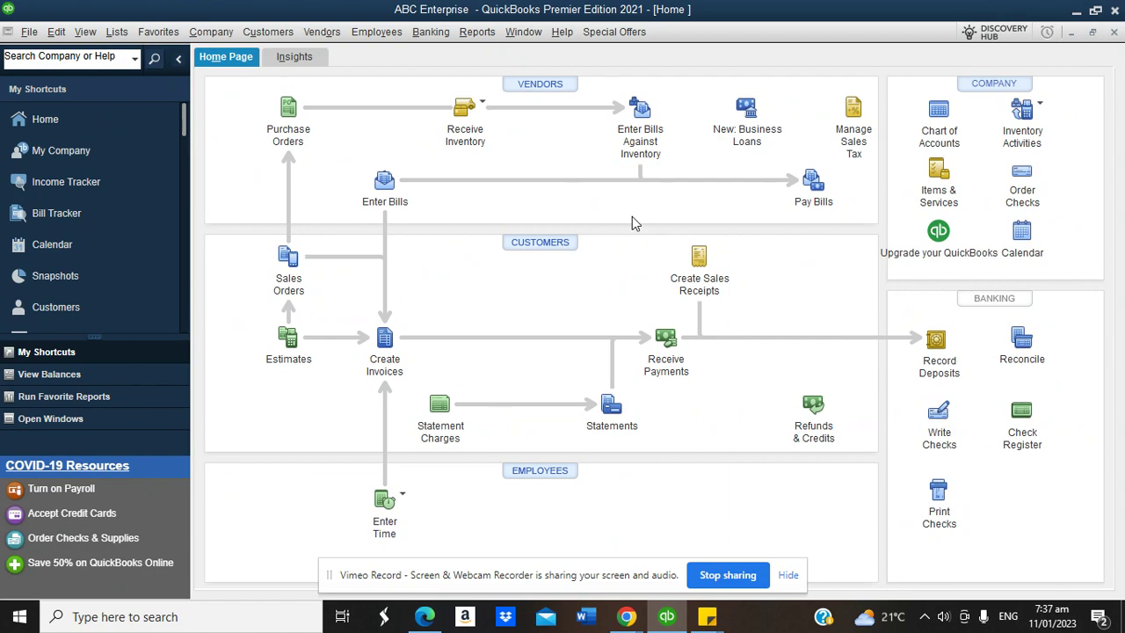
Turn on tracking of more than one currency in the company preferences and confirm the activation
{"action": "left_click", "coordinate": [115, 32]}
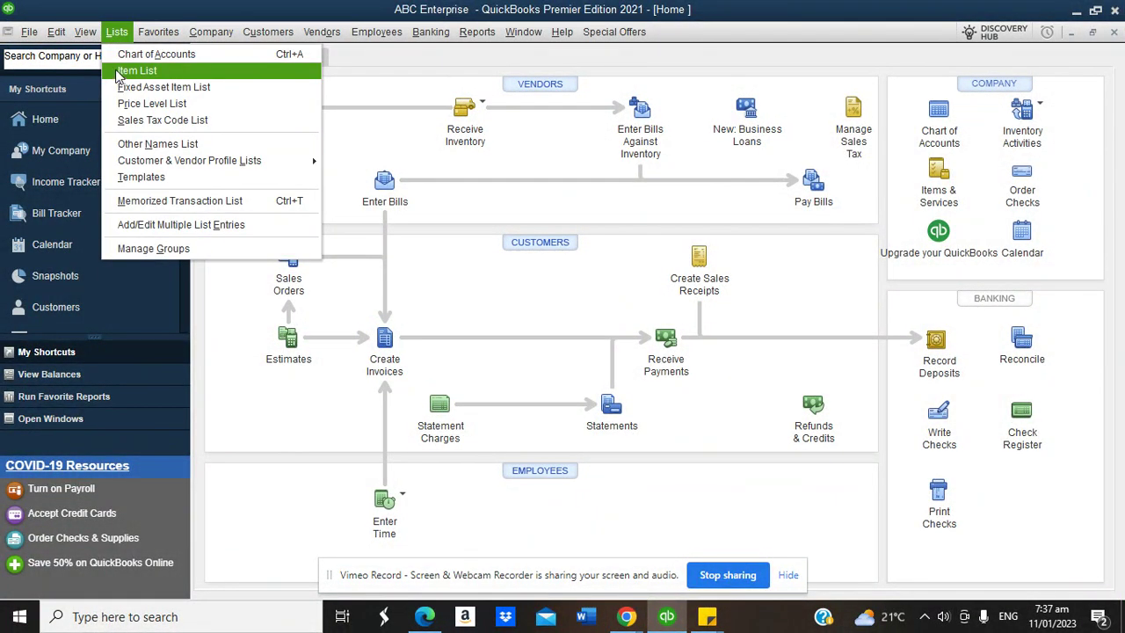
{"action": "mouse_move", "coordinate": [55, 31]}
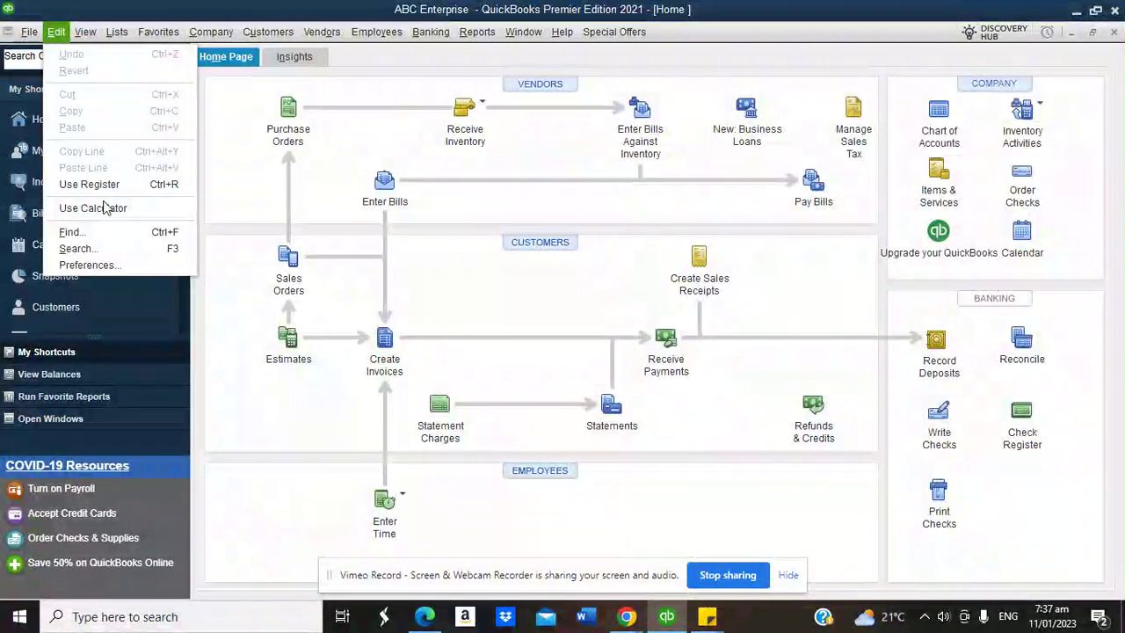
{"action": "left_click", "coordinate": [97, 264]}
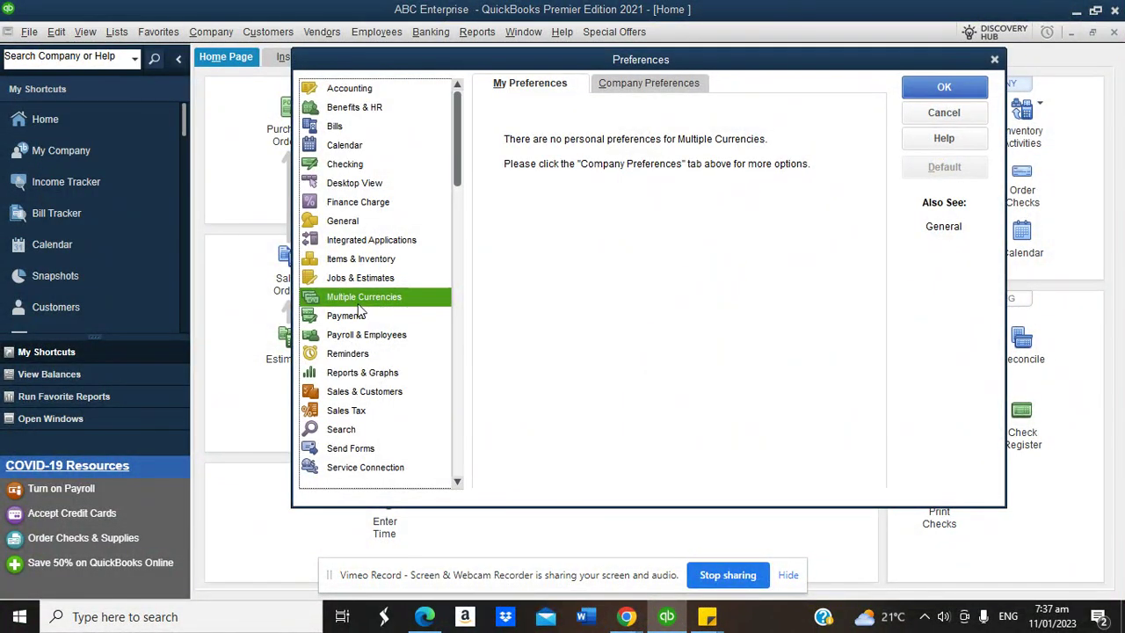
{"action": "left_click", "coordinate": [648, 82]}
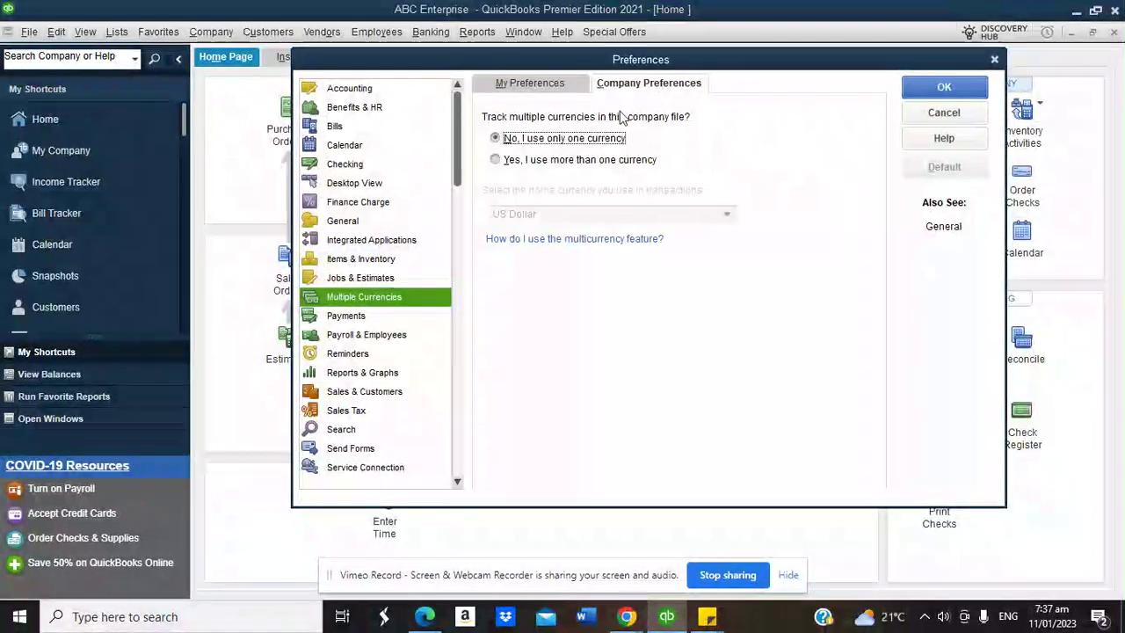
{"action": "left_click", "coordinate": [544, 161]}
{"action": "left_click", "coordinate": [530, 391]}
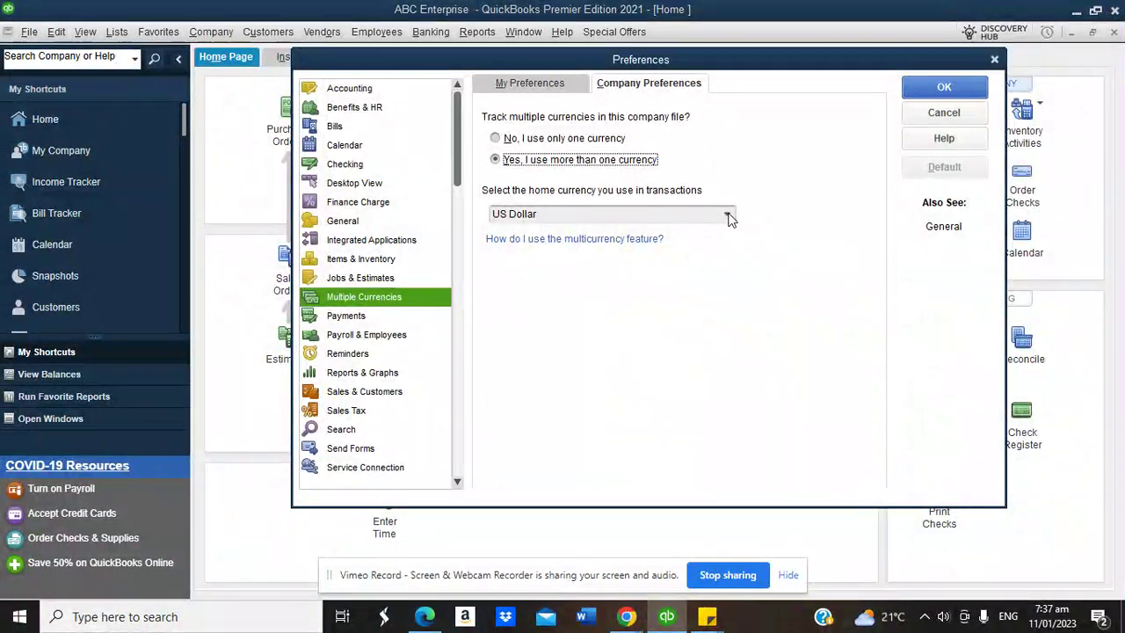
Make the New Zealand Dollar active as the home currency, and apply the preferences so the company file reopens
{"action": "left_click", "coordinate": [727, 217]}
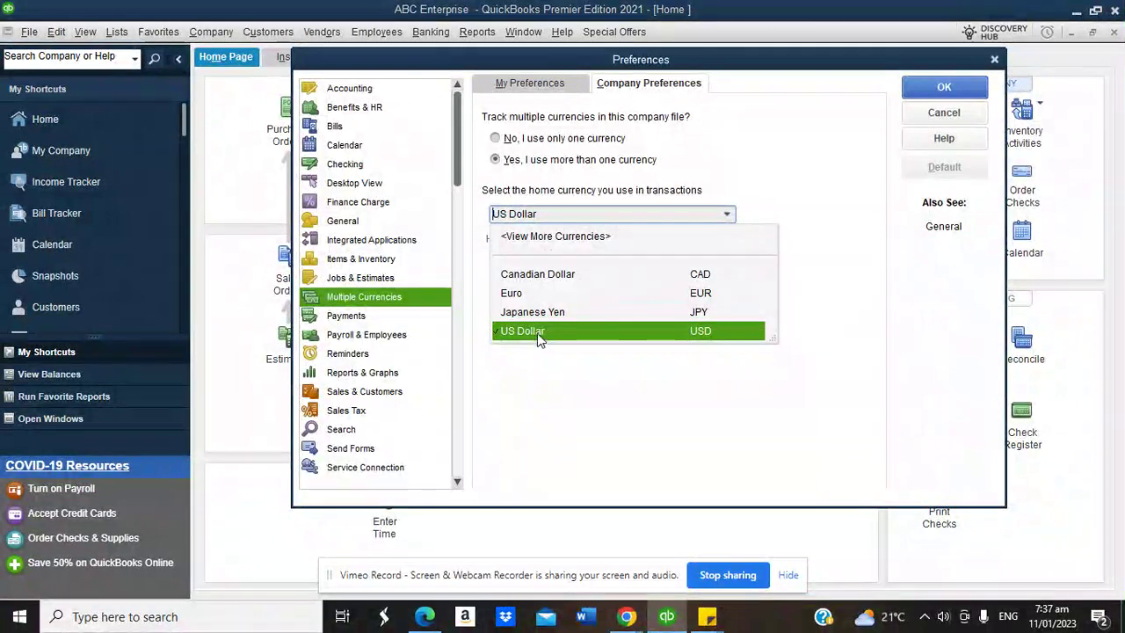
{"action": "left_click", "coordinate": [545, 243]}
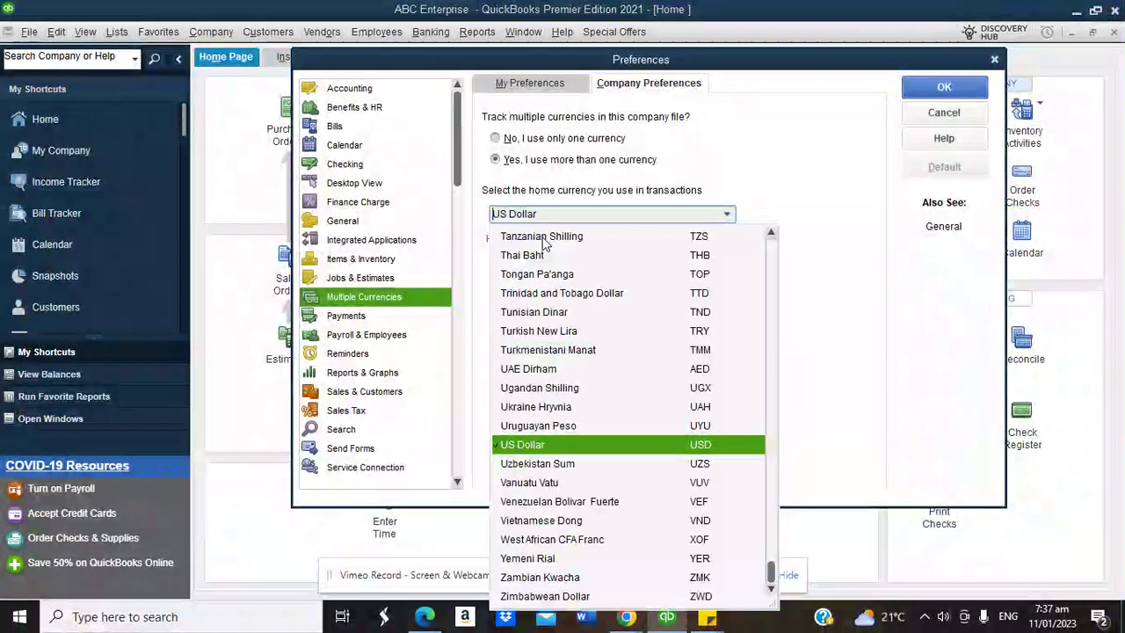
{"action": "left_click_drag", "start_coordinate": [770, 576], "coordinate": [763, 482]}
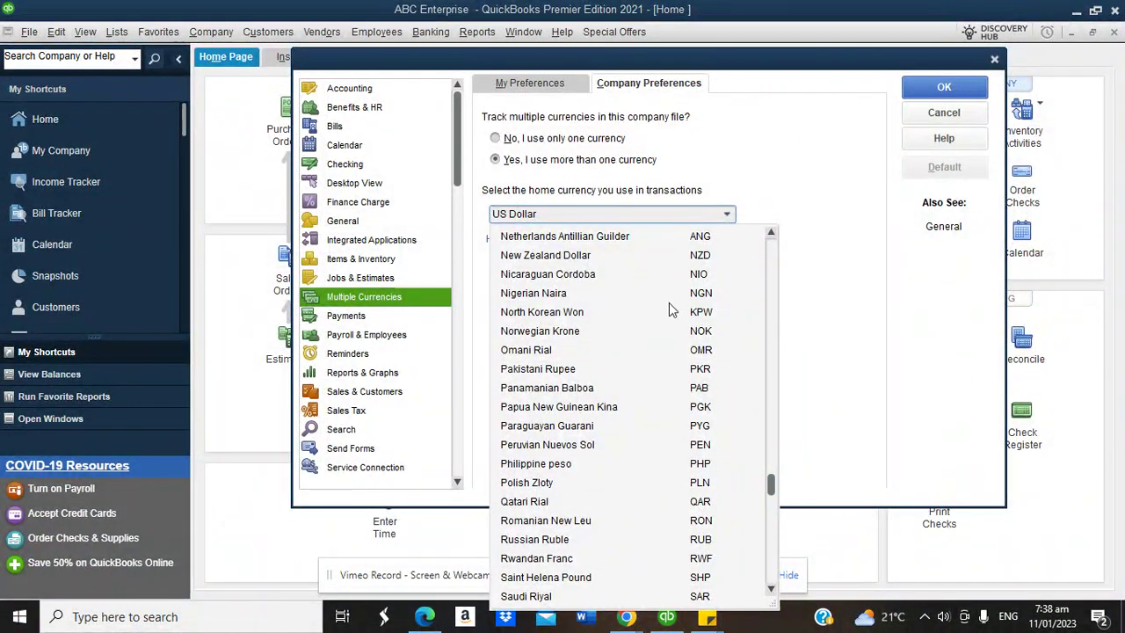
{"action": "left_click", "coordinate": [577, 257]}
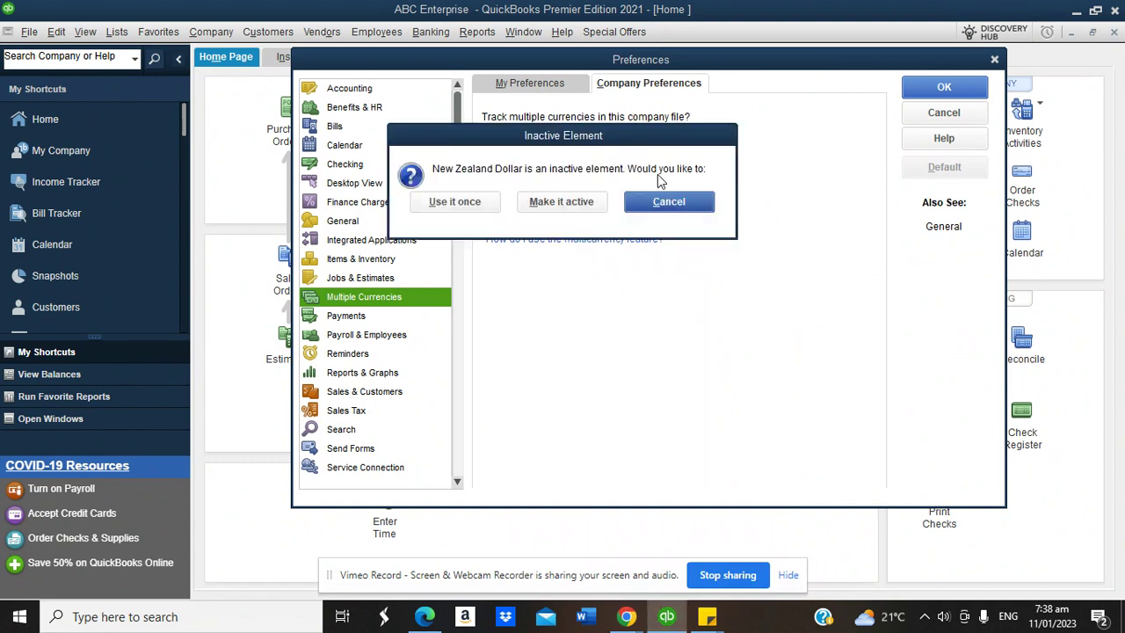
{"action": "left_click", "coordinate": [580, 202]}
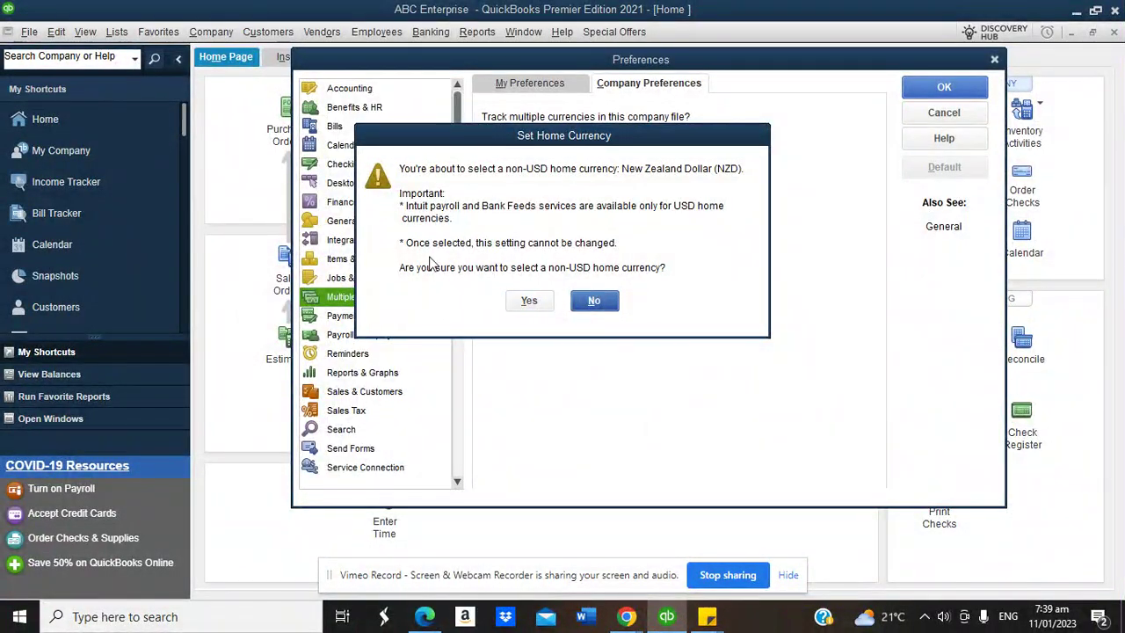
{"action": "left_click", "coordinate": [529, 300]}
{"action": "left_click", "coordinate": [940, 89]}
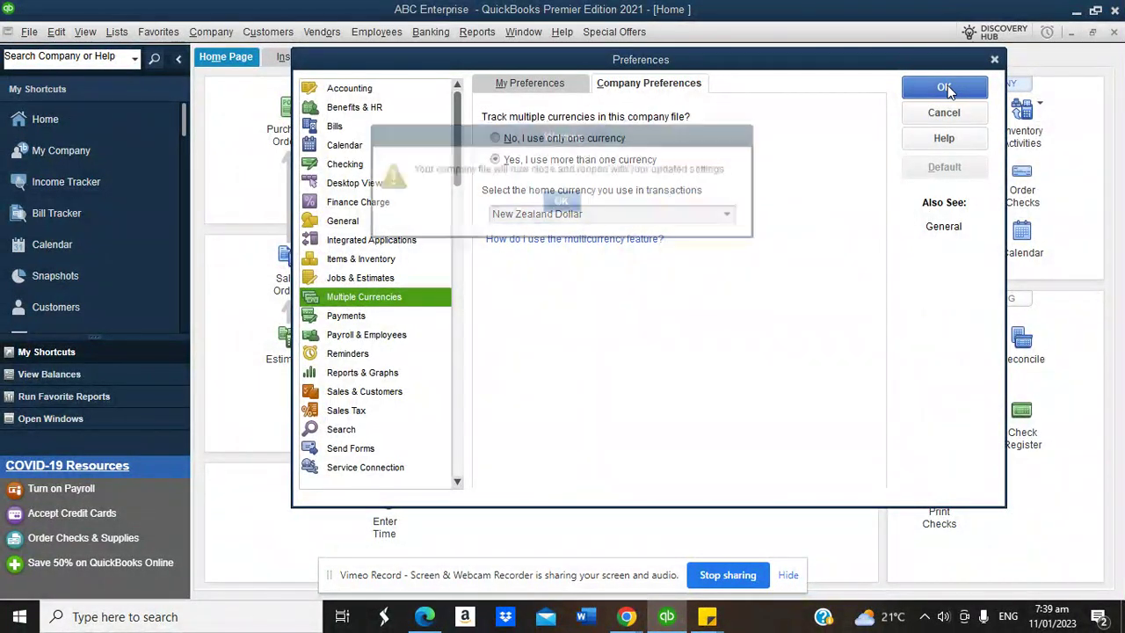
{"action": "left_click", "coordinate": [551, 202]}
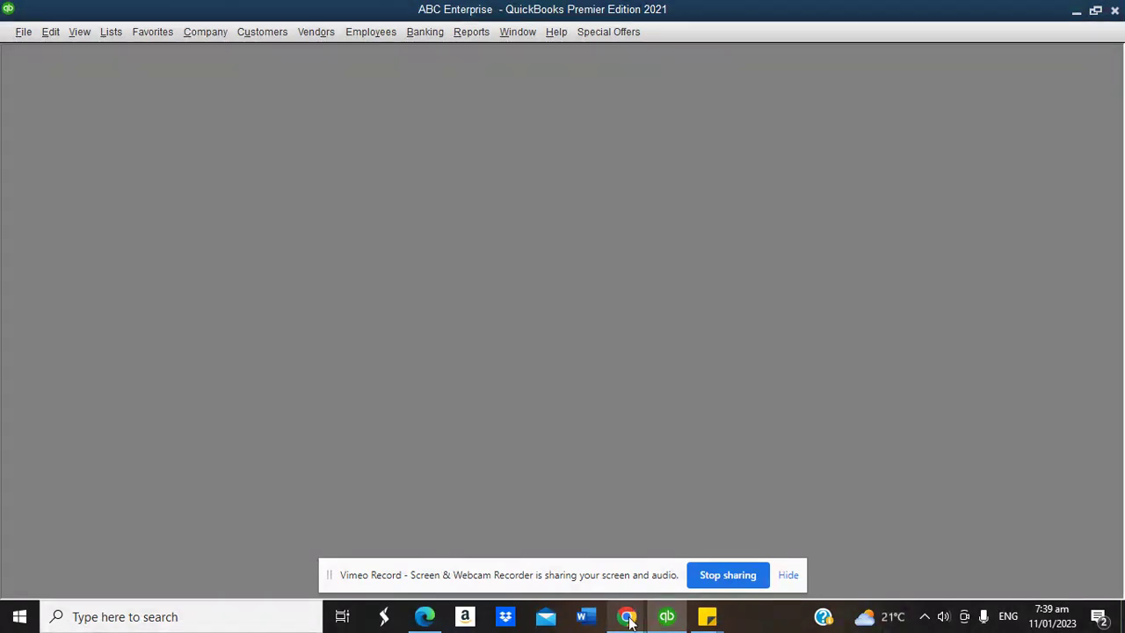
Switch to the Chrome notepad outline, highlight "Activating Multiple Currencies in QuickBooks" and "Sales Tax/VAT", and return to QuickBooks
{"action": "mouse_move", "coordinate": [627, 618]}
{"action": "left_click", "coordinate": [598, 555]}
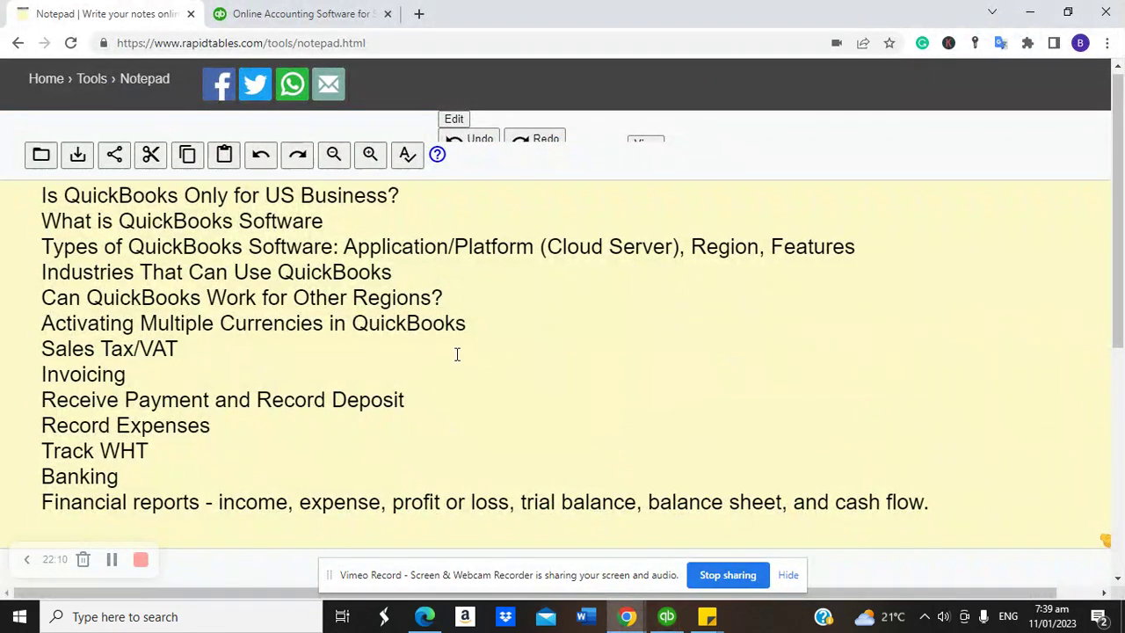
{"action": "left_click_drag", "start_coordinate": [41, 322], "coordinate": [469, 321]}
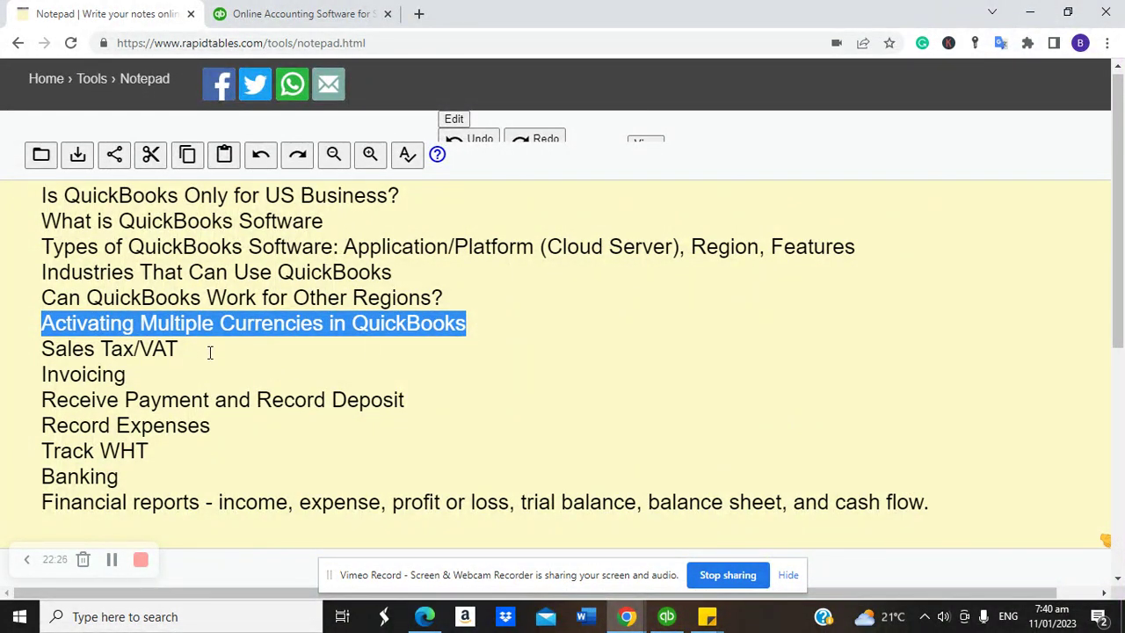
{"action": "left_click_drag", "start_coordinate": [183, 347], "coordinate": [46, 346]}
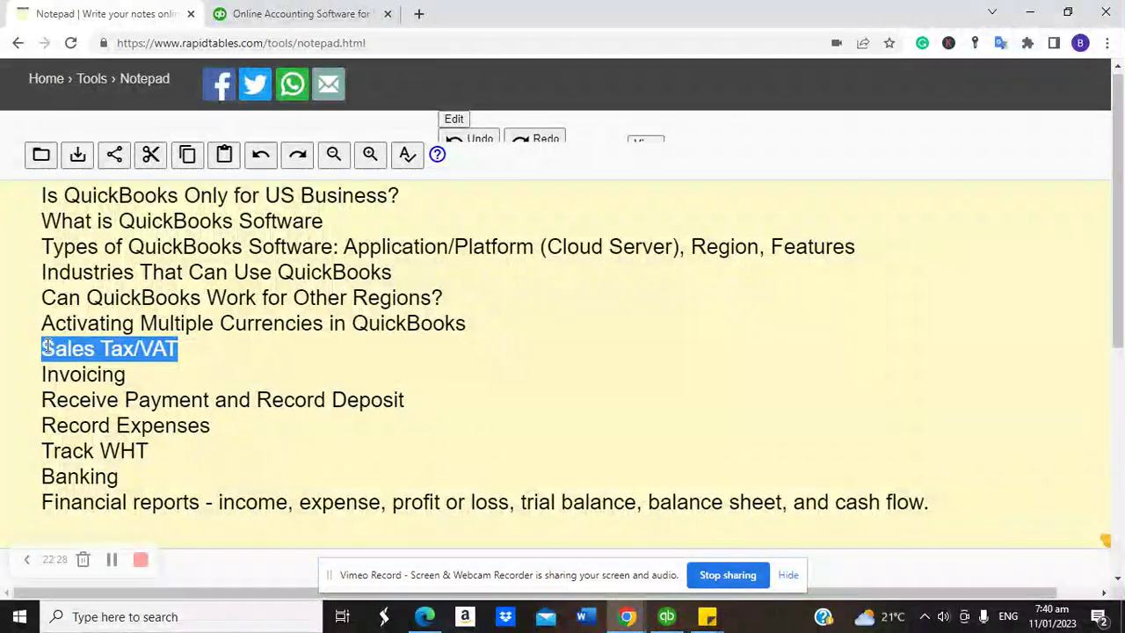
{"action": "left_click", "coordinate": [669, 617]}
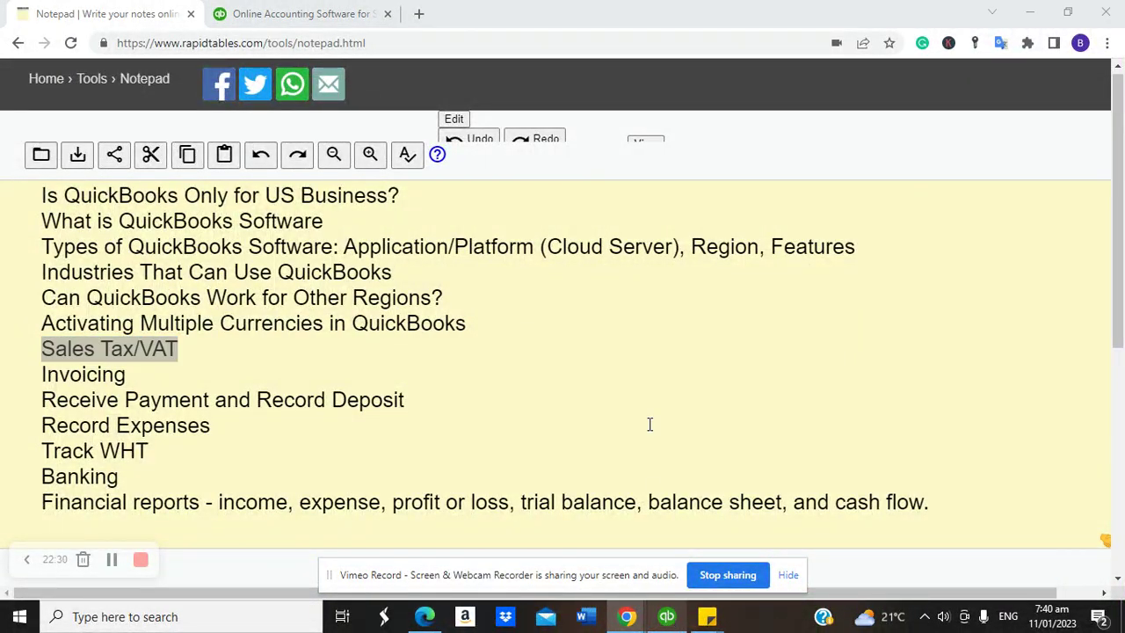
{"action": "left_click", "coordinate": [668, 617]}
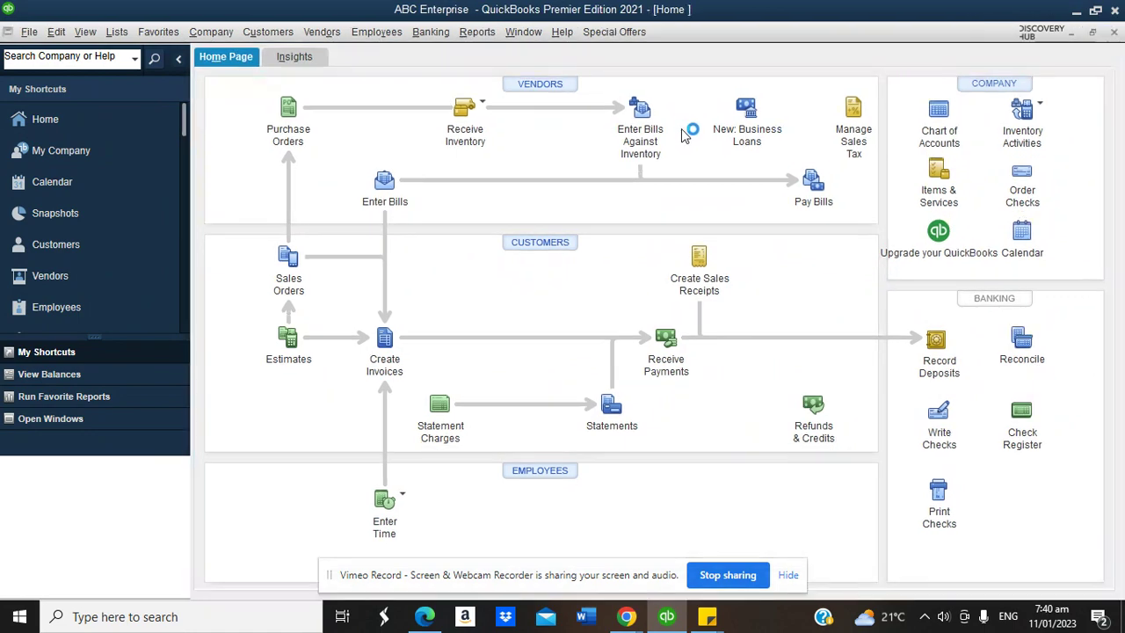
Open the sales tax preferences and start a new item of type Sales Tax Item for the most common sales tax item
{"action": "left_click", "coordinate": [855, 123]}
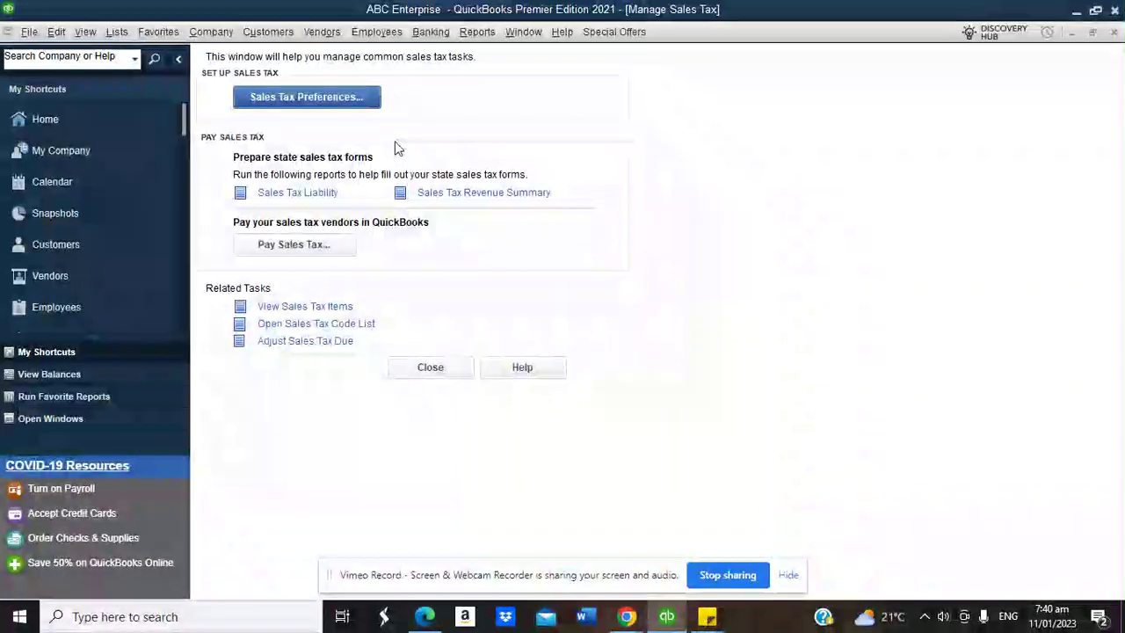
{"action": "left_click", "coordinate": [286, 105]}
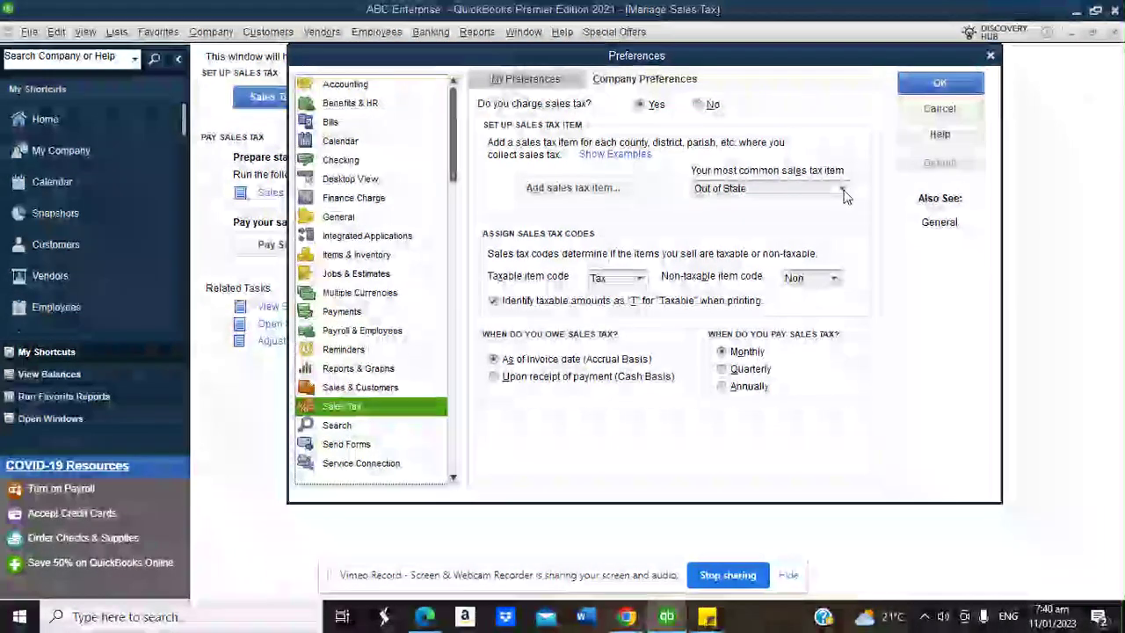
{"action": "left_click", "coordinate": [843, 191]}
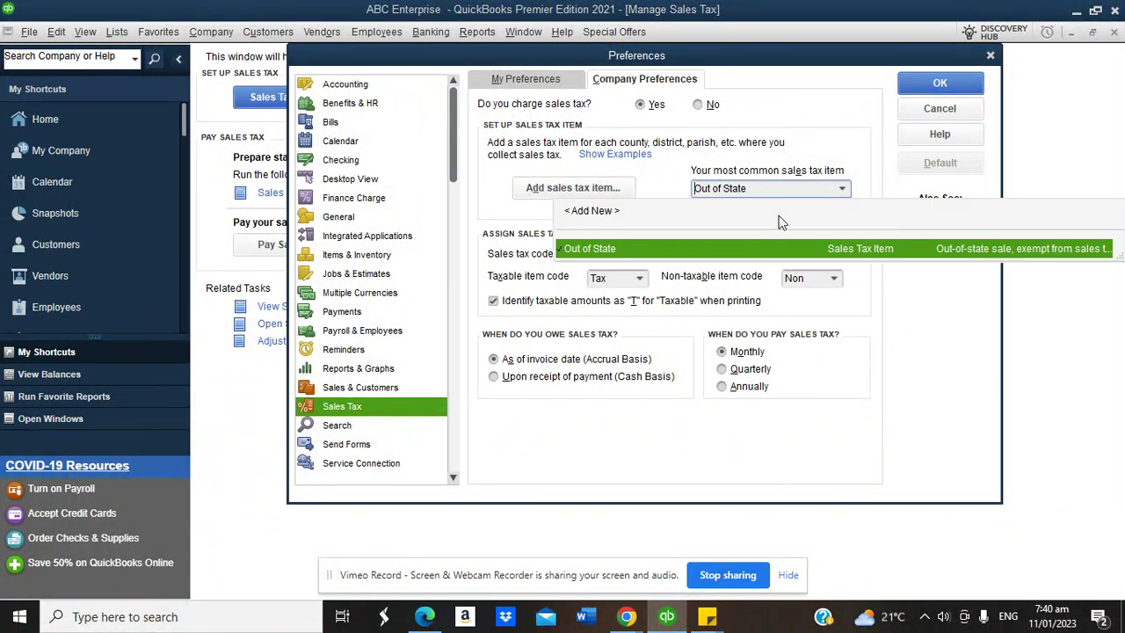
{"action": "left_click", "coordinate": [591, 211]}
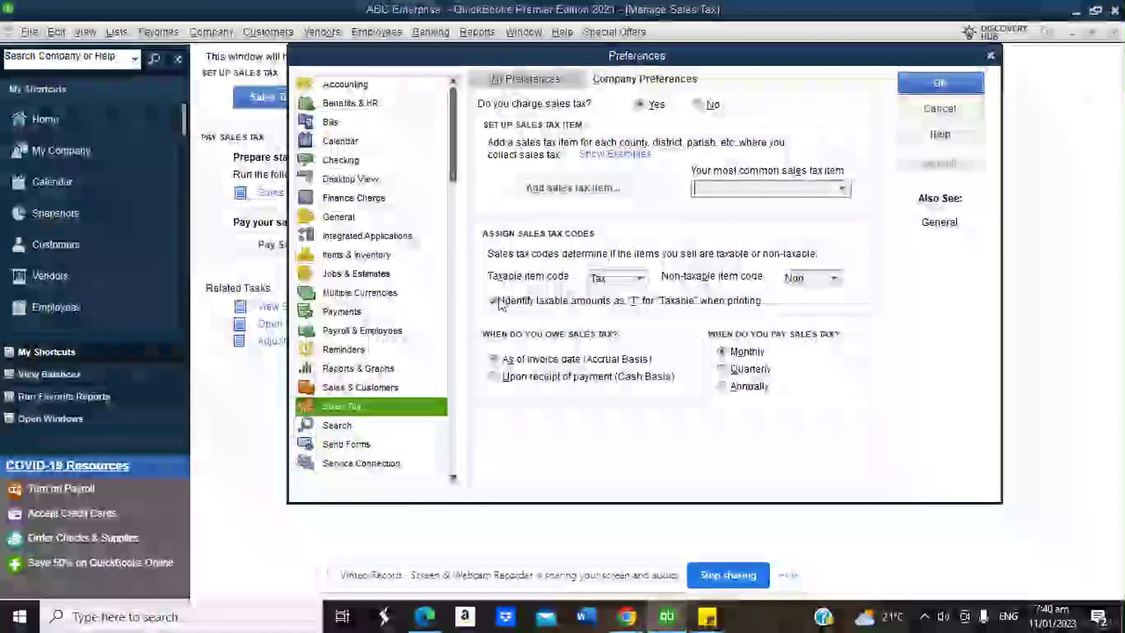
{"action": "left_click", "coordinate": [842, 189]}
{"action": "left_click", "coordinate": [783, 205]}
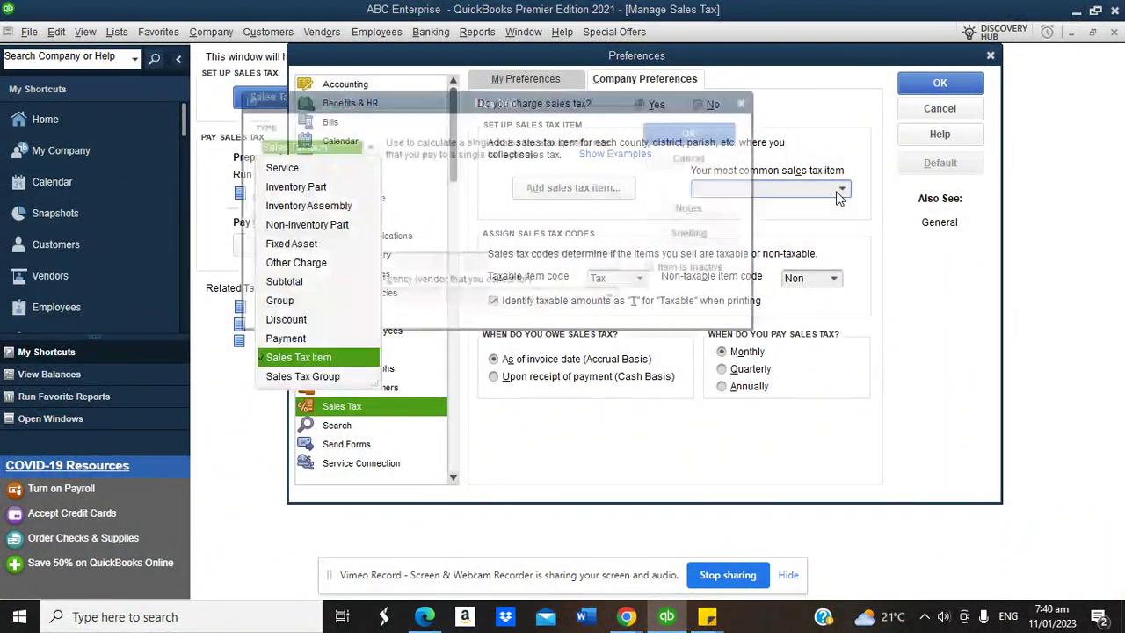
{"action": "left_click", "coordinate": [325, 354]}
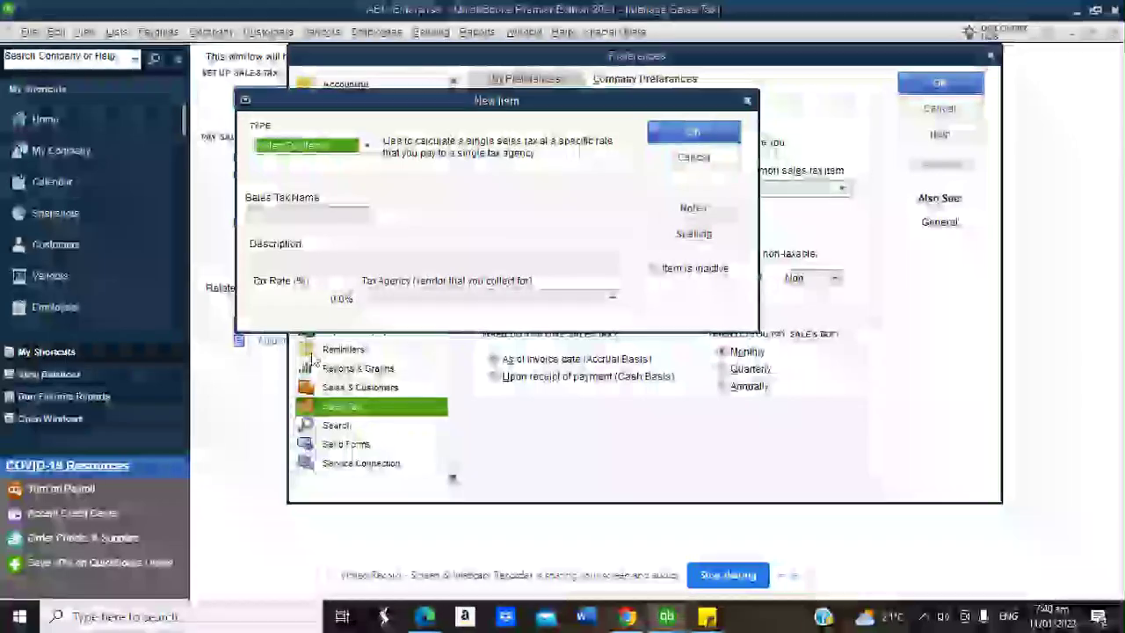
Name the new sales tax item VAT, keep "Sales Tax" as its description and set the tax rate to 15.5%
{"action": "left_click", "coordinate": [302, 218]}
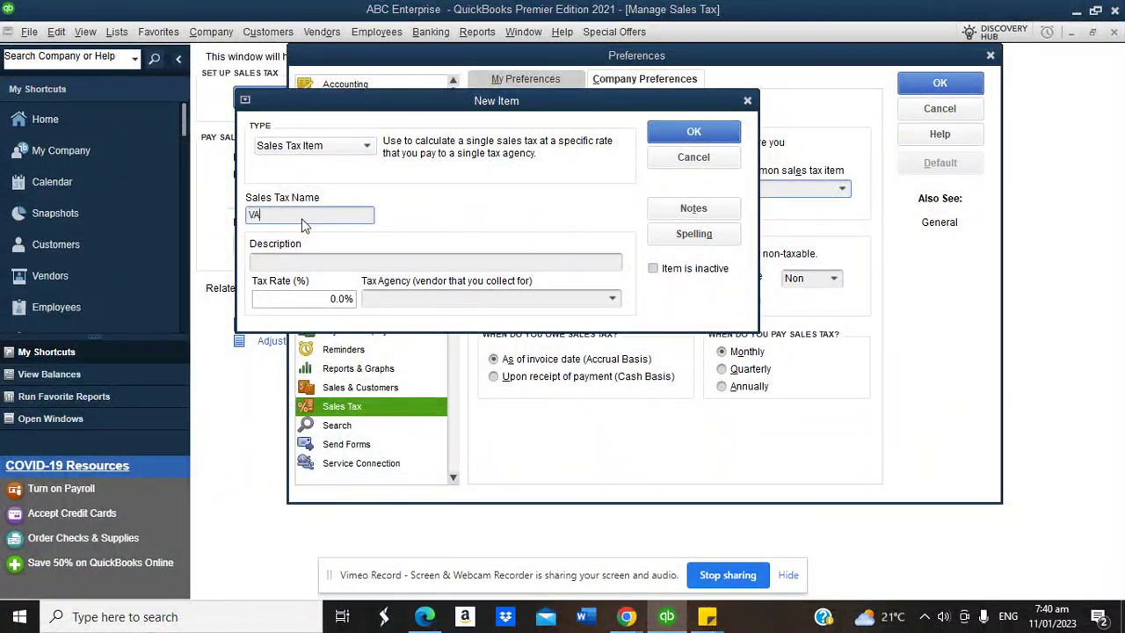
{"action": "type", "text": "VAT/Sales Tax"}
{"action": "key", "text": "BackSpace"}
{"action": "key", "text": "BackSpace"}
{"action": "key", "text": "BackSpace"}
{"action": "key", "text": "BackSpace"}
{"action": "key", "text": "BackSpace"}
{"action": "key", "text": "BackSpace"}
{"action": "key", "text": "BackSpace"}
{"action": "key", "text": "BackSpace"}
{"action": "key", "text": "BackSpace"}
{"action": "key", "text": "BackSpace"}
{"action": "left_click", "coordinate": [326, 298]}
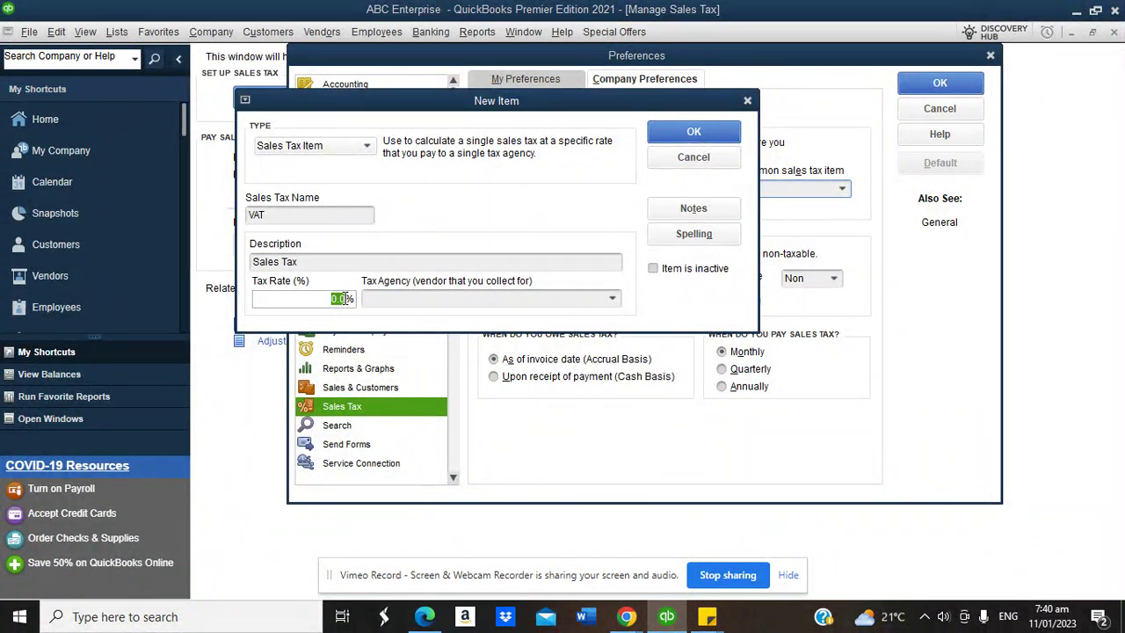
{"action": "type", "text": "15.5"}
Add New Zealand Revenue Service as a new vendor with a vendor type, and use it as the item's tax agency
{"action": "left_click", "coordinate": [394, 298]}
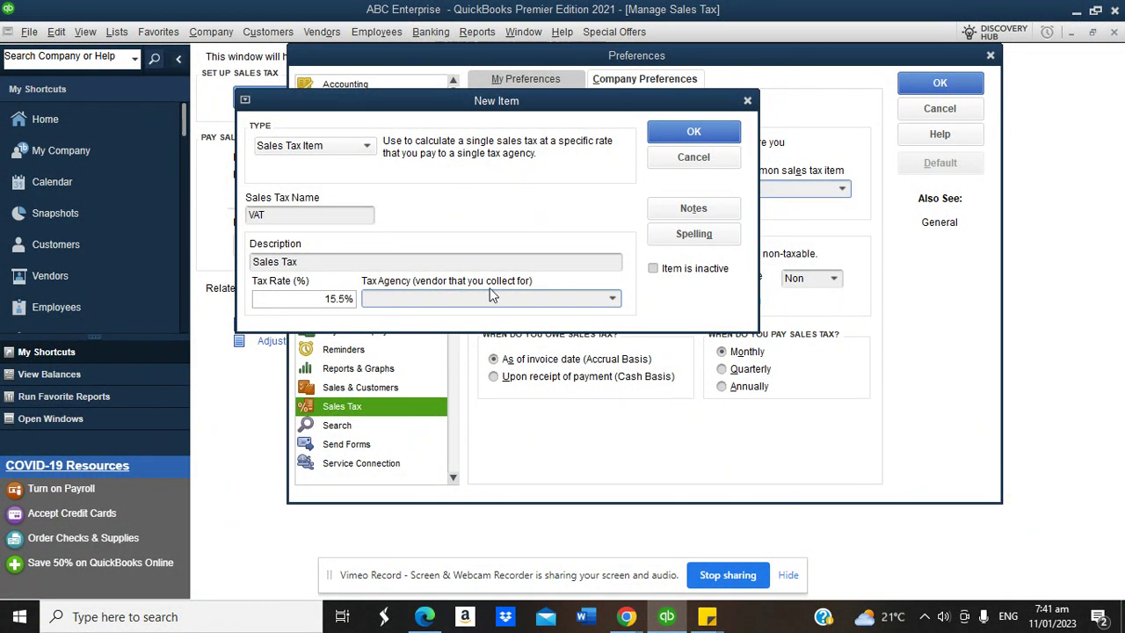
{"action": "left_click", "coordinate": [612, 298]}
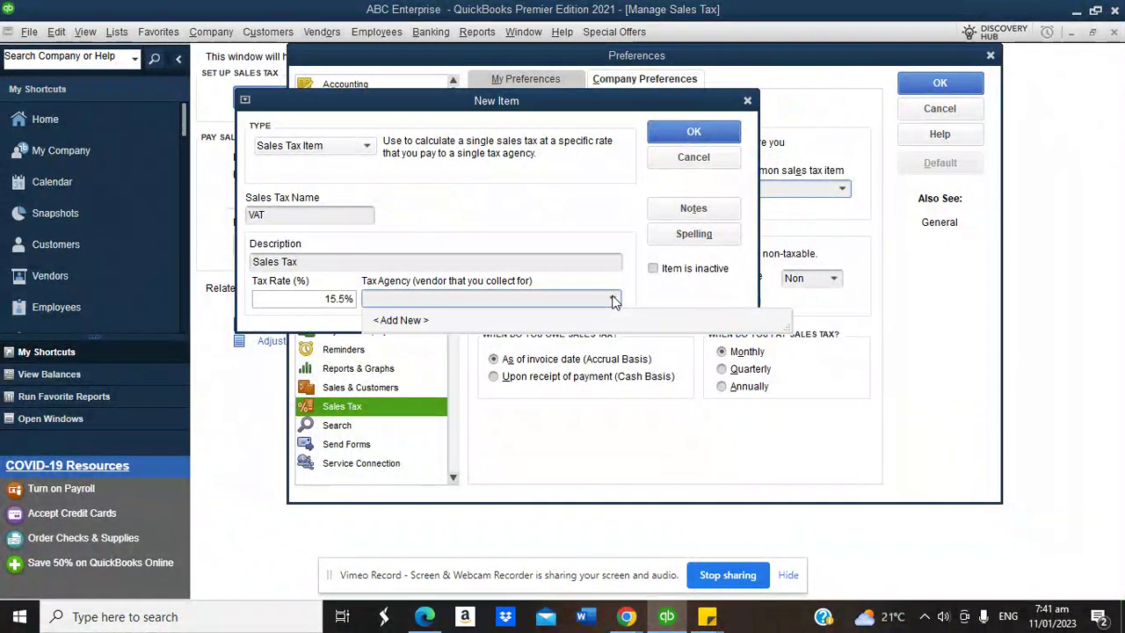
{"action": "left_click", "coordinate": [391, 321]}
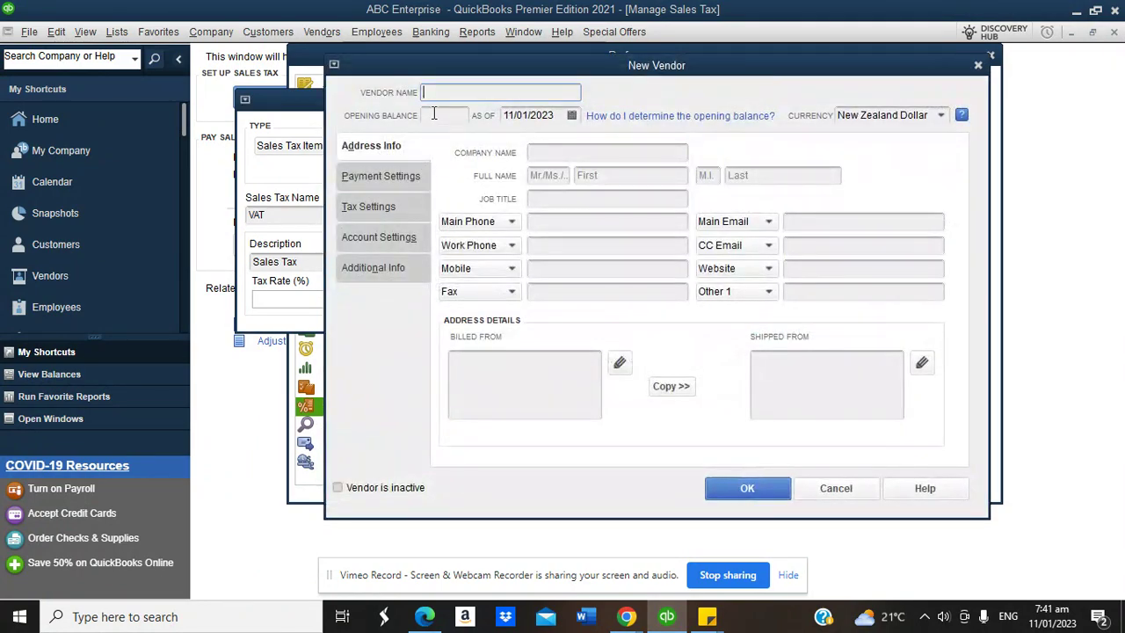
{"action": "type", "text": "Nez"}
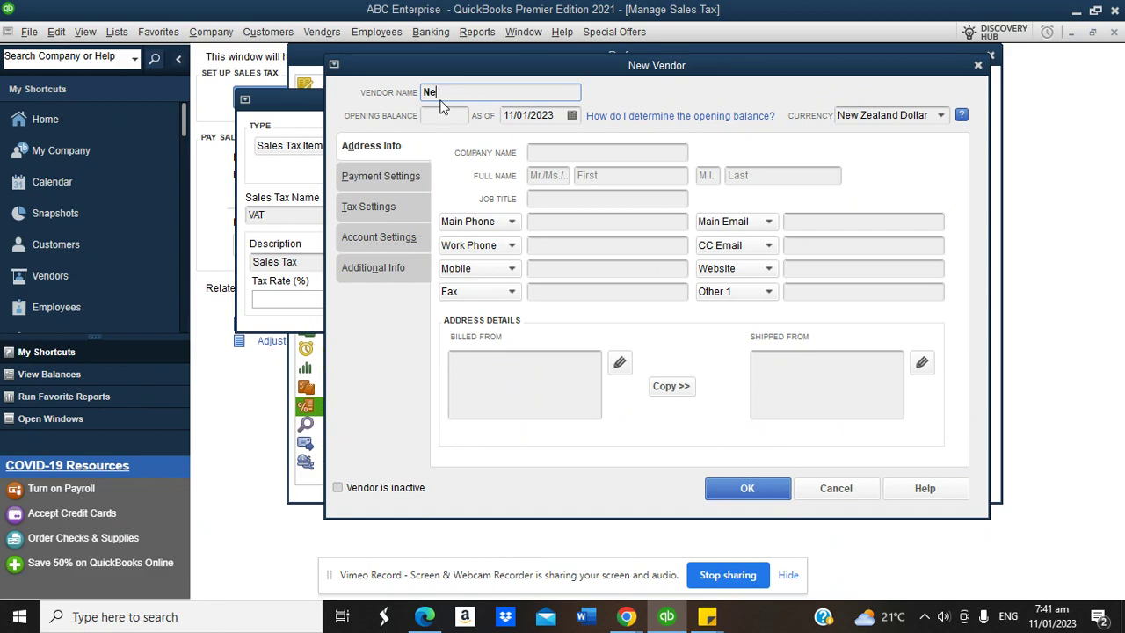
{"action": "key", "text": "BackSpace"}
{"action": "type", "text": "w Zealand Revenue Service"}
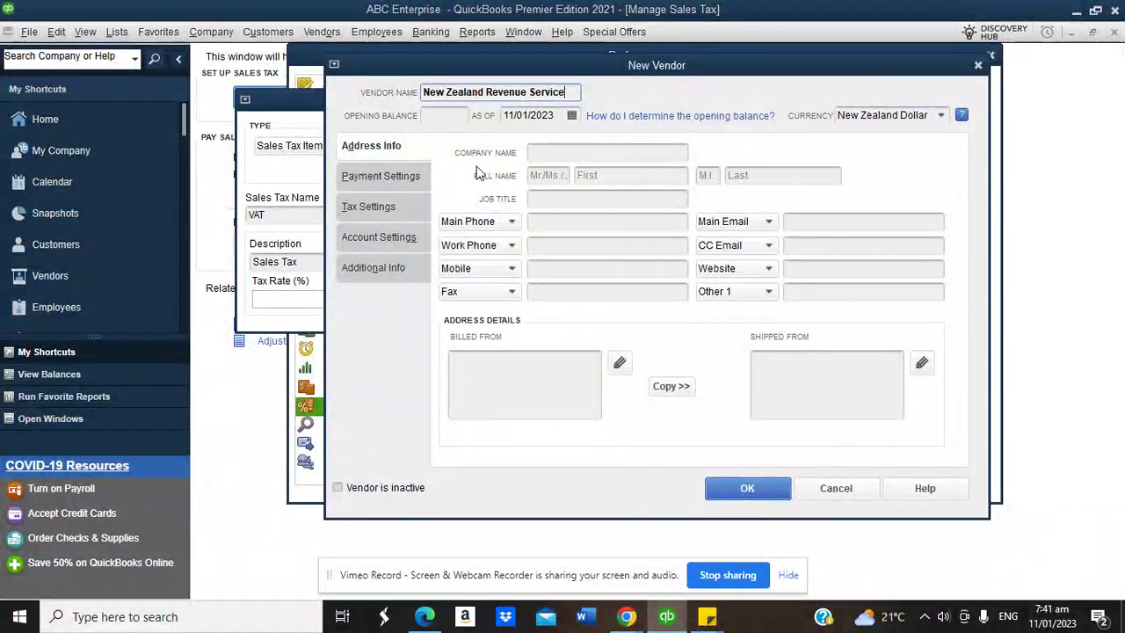
{"action": "left_click", "coordinate": [380, 271]}
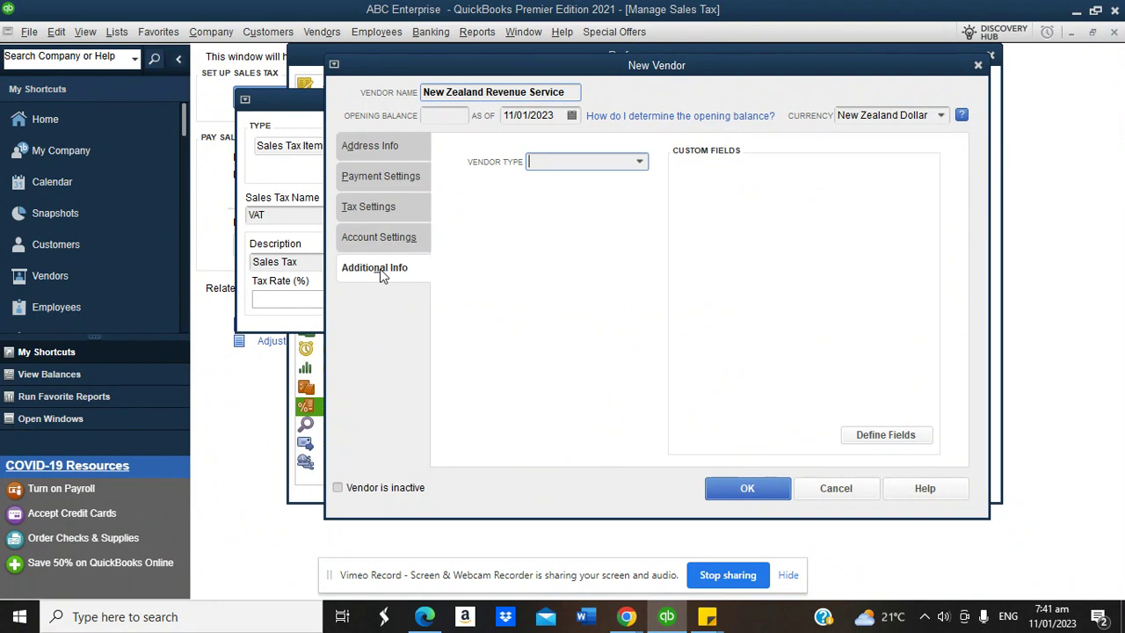
{"action": "left_click", "coordinate": [639, 162]}
{"action": "left_click", "coordinate": [569, 299]}
{"action": "left_click", "coordinate": [720, 495]}
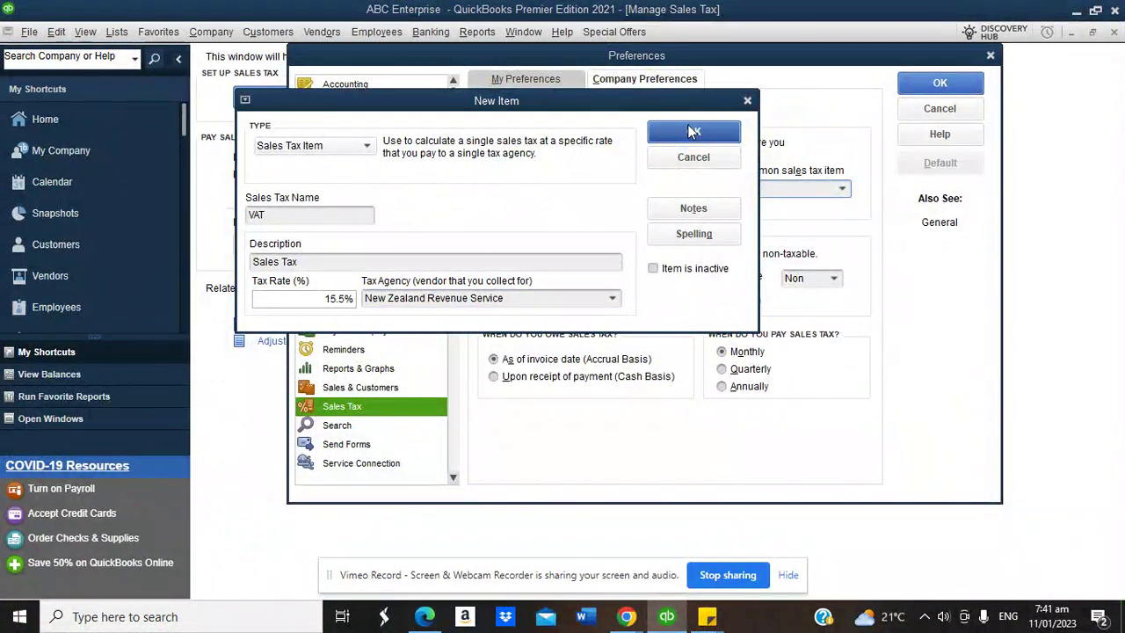
Save the VAT item as the most common sales tax item, apply the preferences and close the Manage Sales Tax window
{"action": "left_click", "coordinate": [694, 131]}
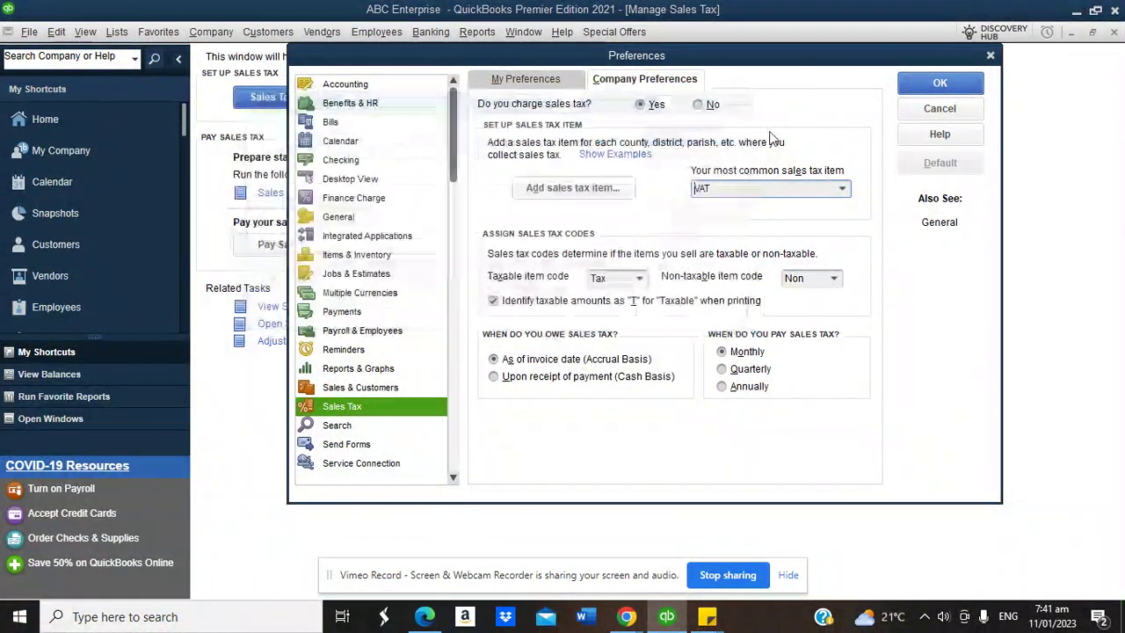
{"action": "left_click", "coordinate": [939, 83]}
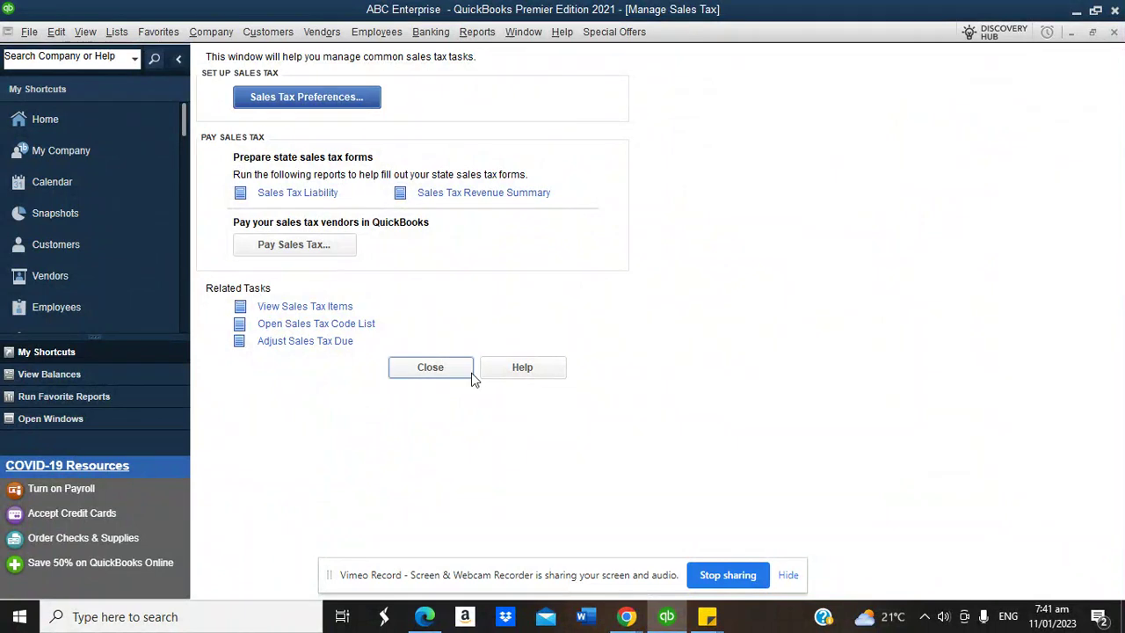
{"action": "left_click", "coordinate": [426, 367]}
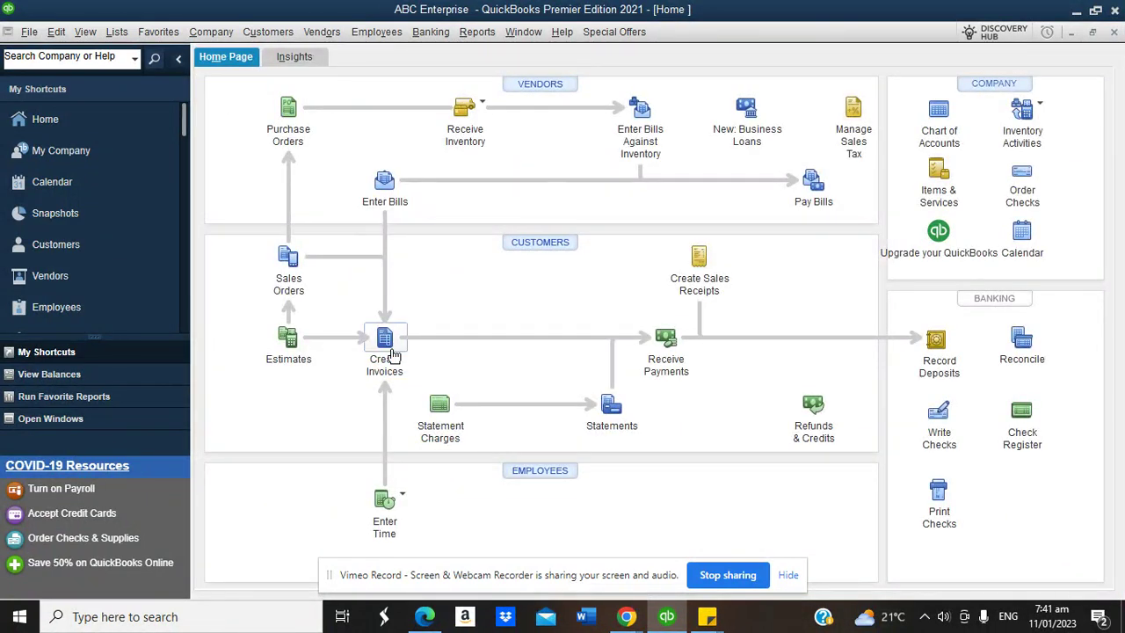
Start an invoice with a 1,000 line amount marked as taxable sales, and apply the VAT tax item to it
{"action": "left_click", "coordinate": [383, 337]}
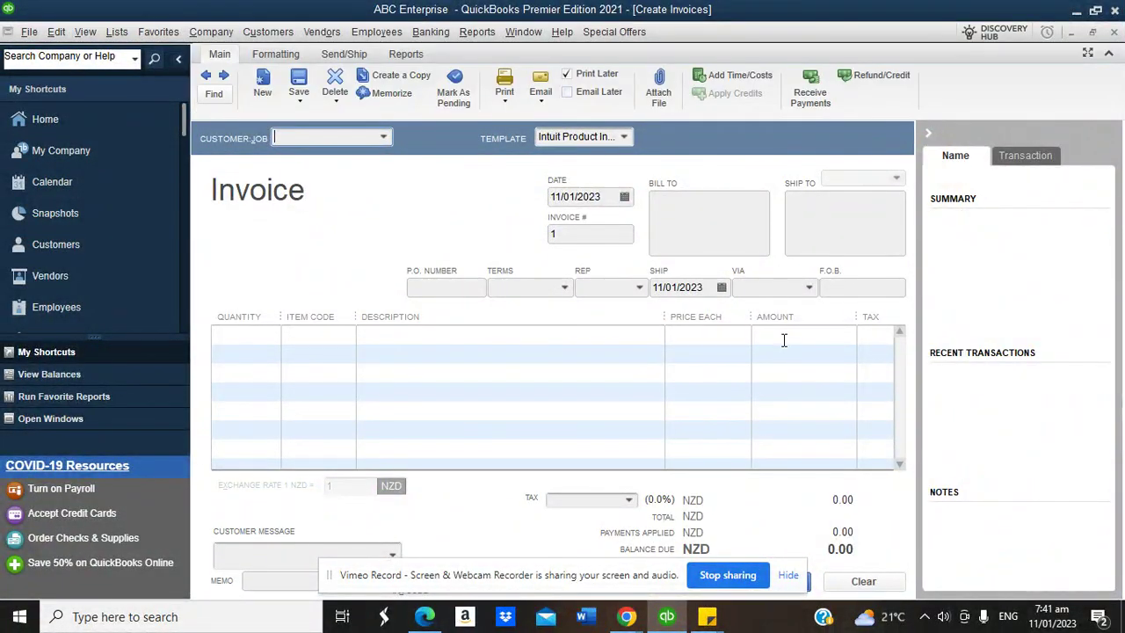
{"action": "left_click", "coordinate": [784, 340]}
{"action": "type", "text": "1000"}
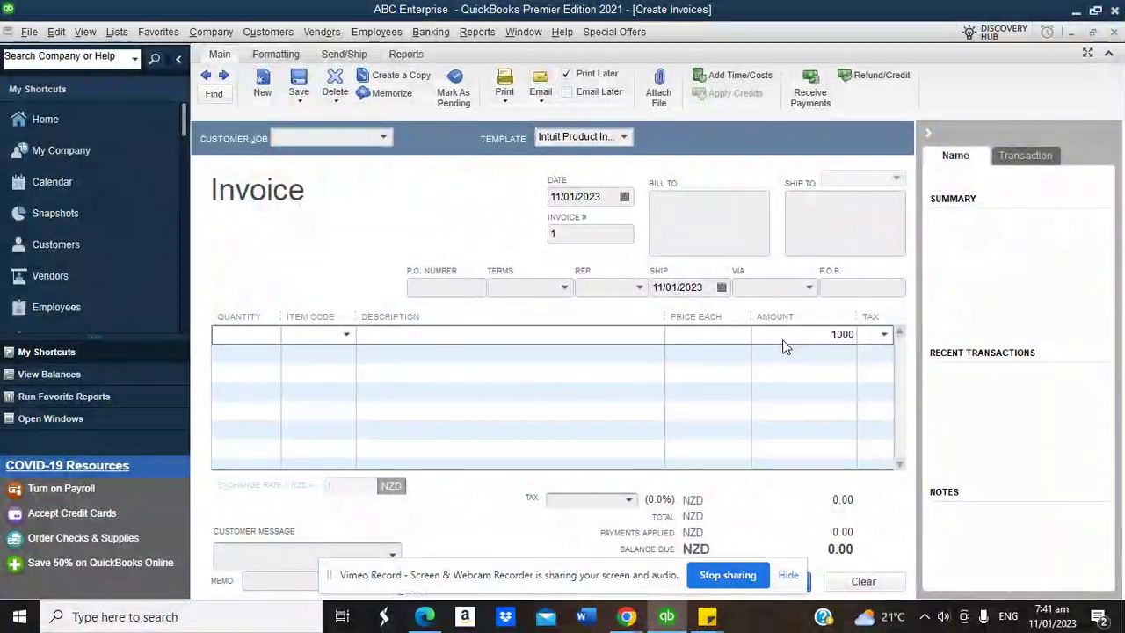
{"action": "left_click", "coordinate": [885, 334]}
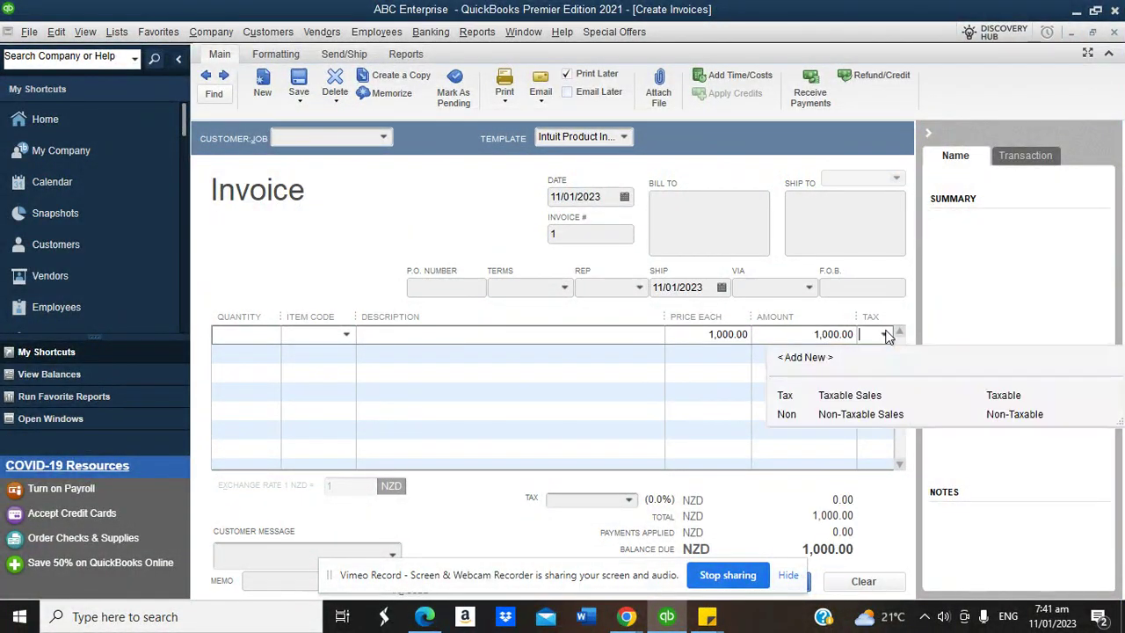
{"action": "left_click", "coordinate": [848, 395]}
{"action": "left_click", "coordinate": [622, 501]}
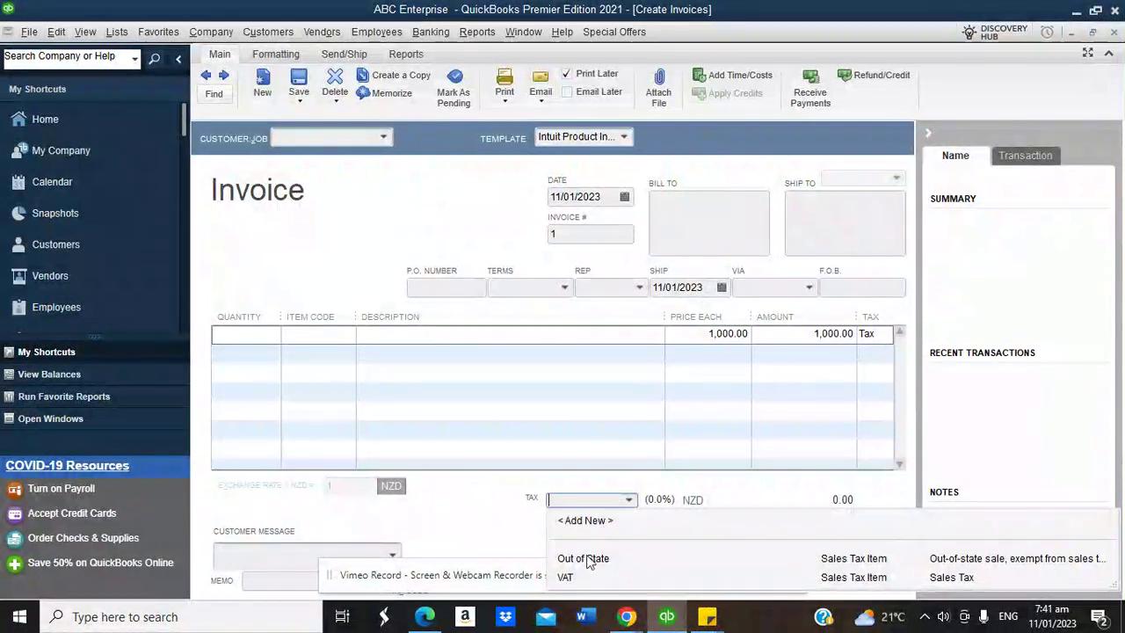
{"action": "left_click", "coordinate": [582, 576]}
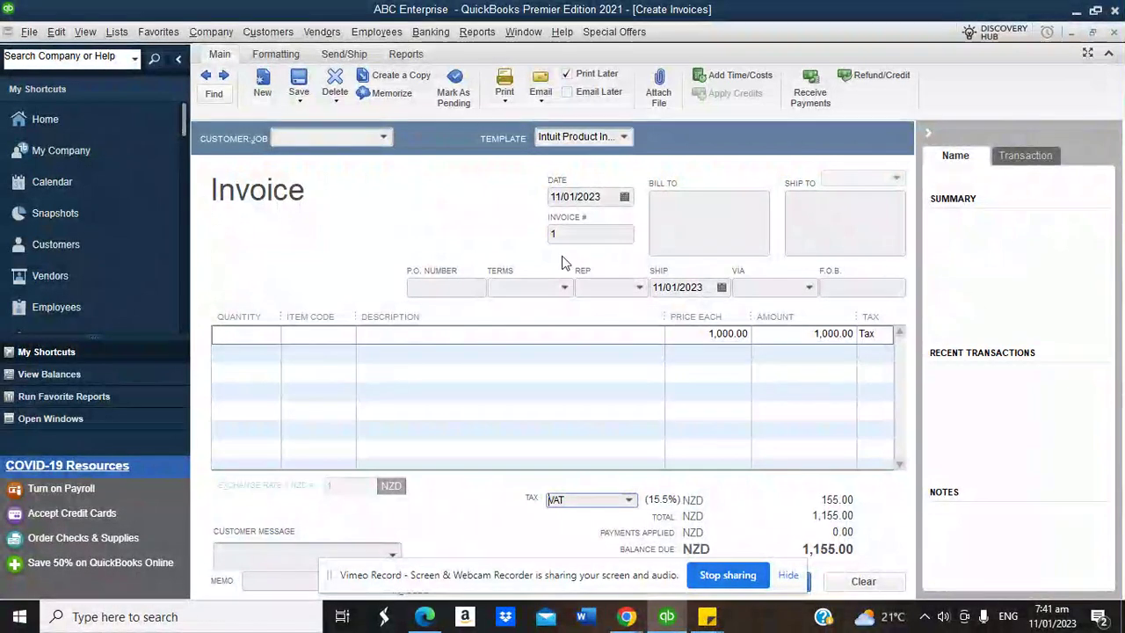
Switch to the Chrome notepad outline, highlight "Sales Tax/VAT" and "Invoicing", and return to the QuickBooks invoice
{"action": "mouse_move", "coordinate": [626, 617]}
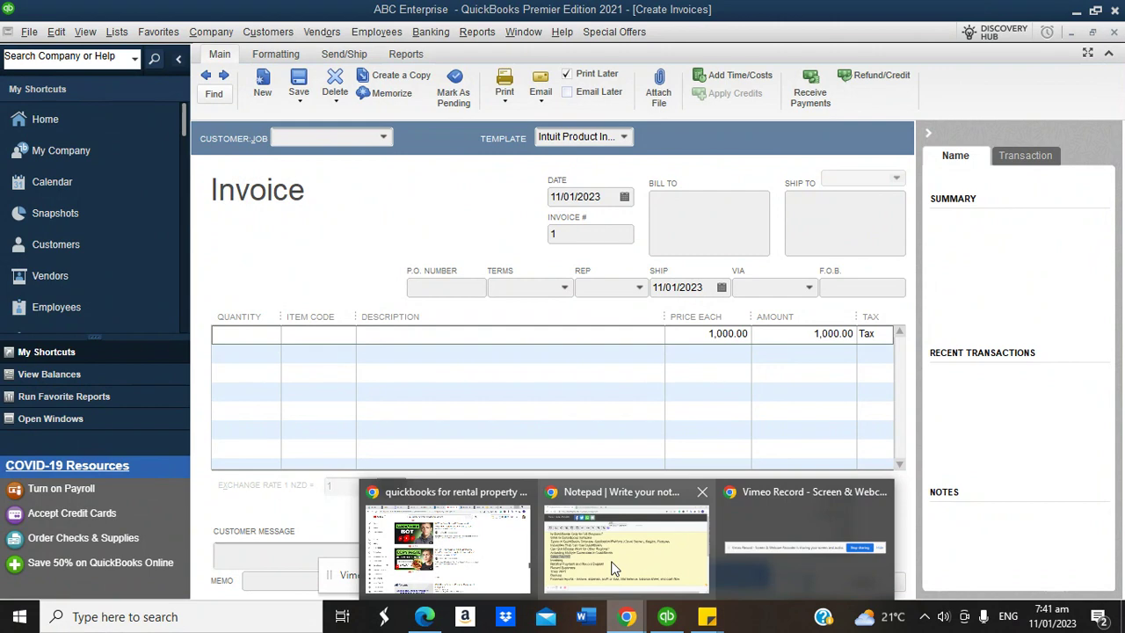
{"action": "left_click", "coordinate": [627, 475]}
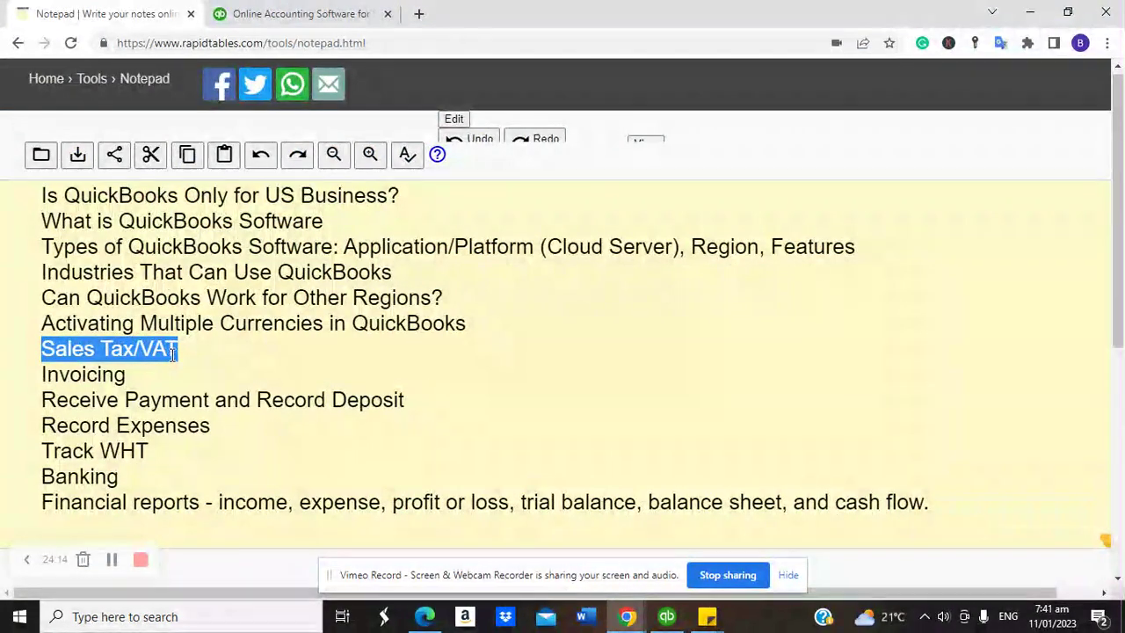
{"action": "left_click", "coordinate": [184, 351]}
{"action": "left_click_drag", "start_coordinate": [187, 350], "coordinate": [44, 344]}
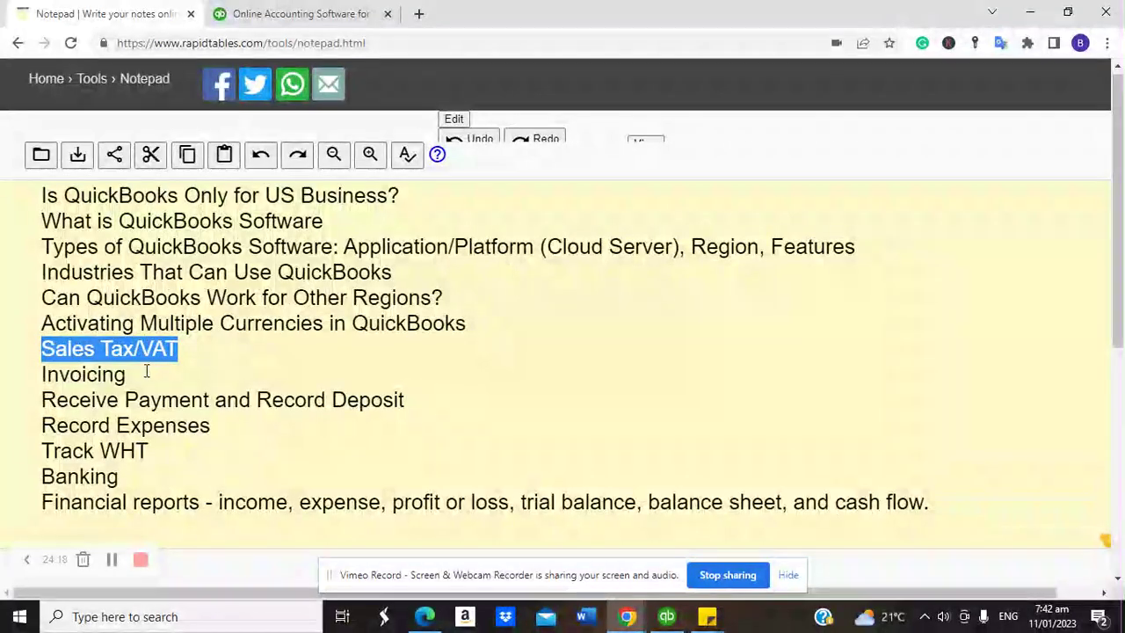
{"action": "left_click", "coordinate": [144, 374]}
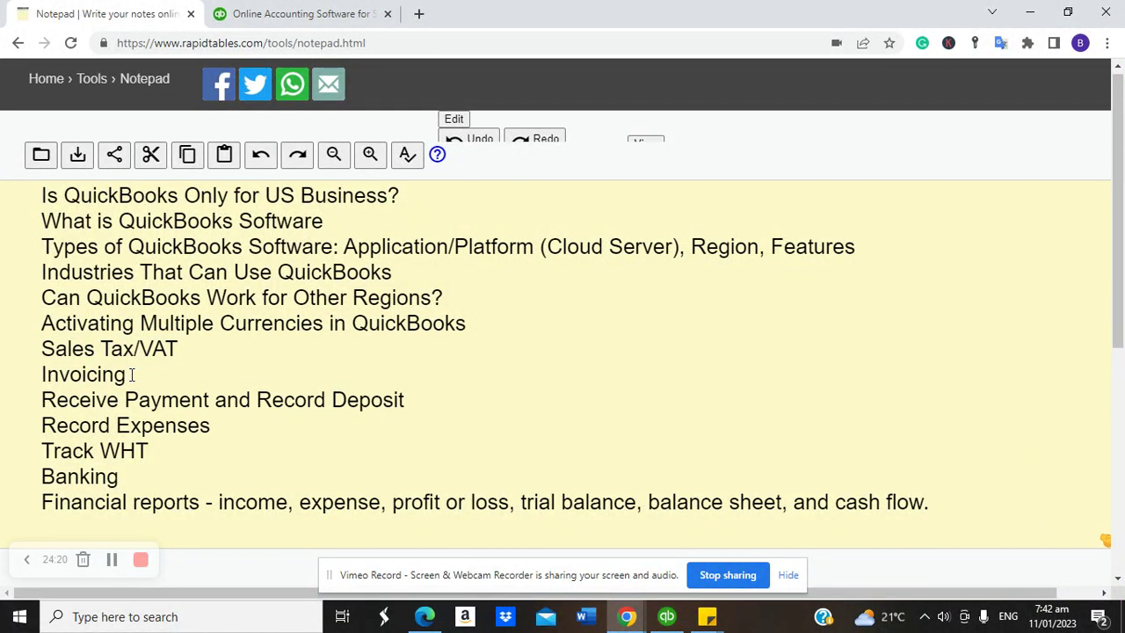
{"action": "left_click_drag", "start_coordinate": [134, 375], "coordinate": [42, 370]}
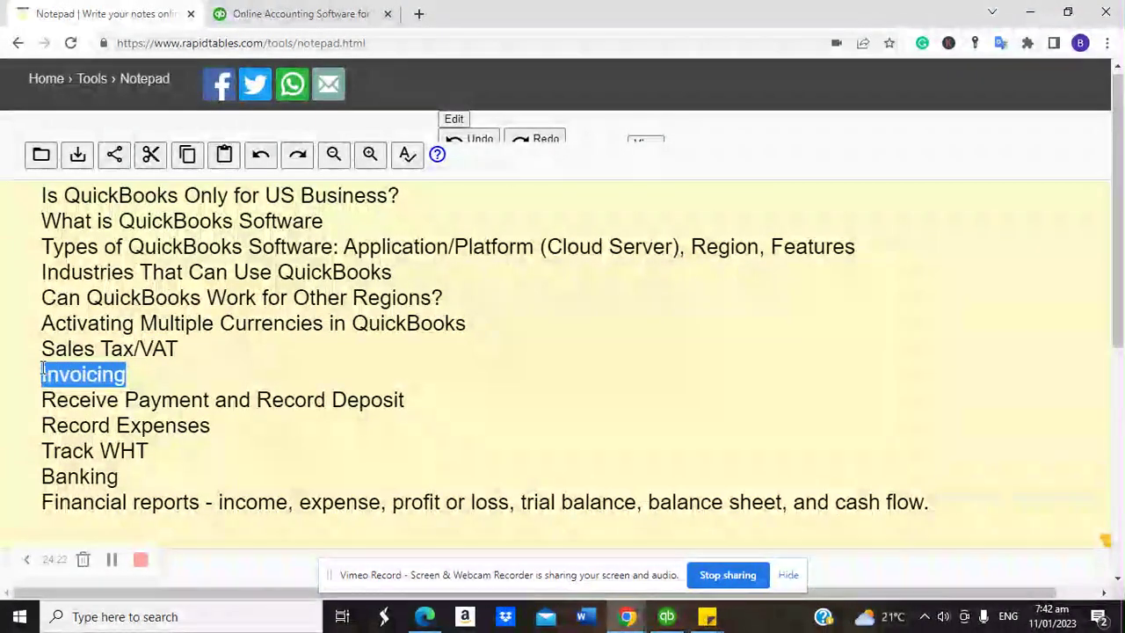
{"action": "left_click", "coordinate": [137, 375]}
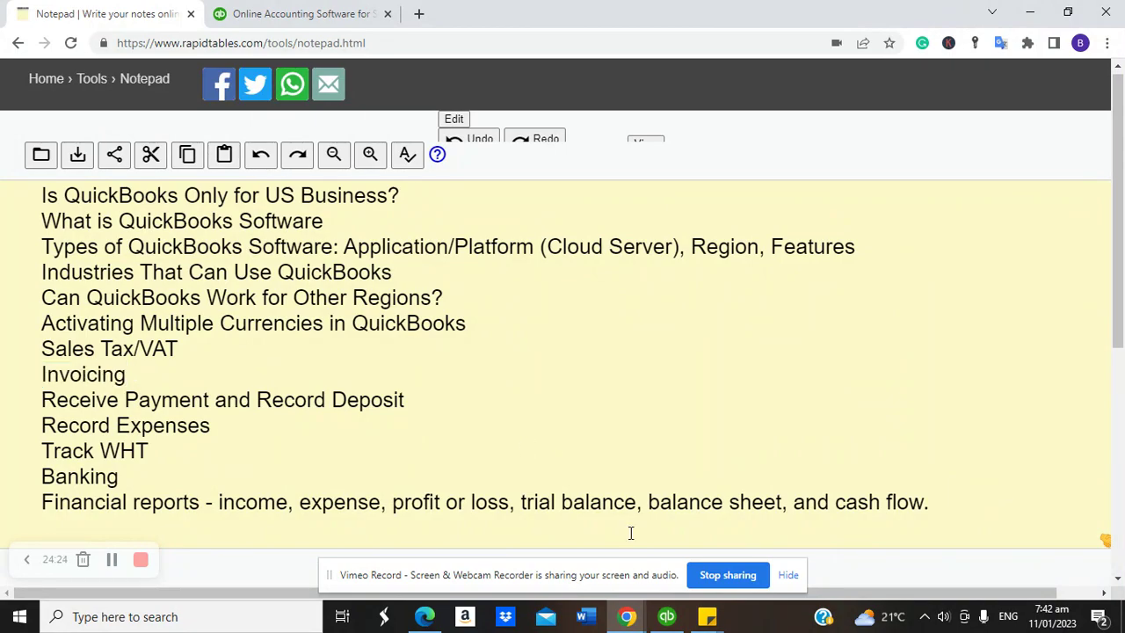
{"action": "left_click", "coordinate": [667, 616]}
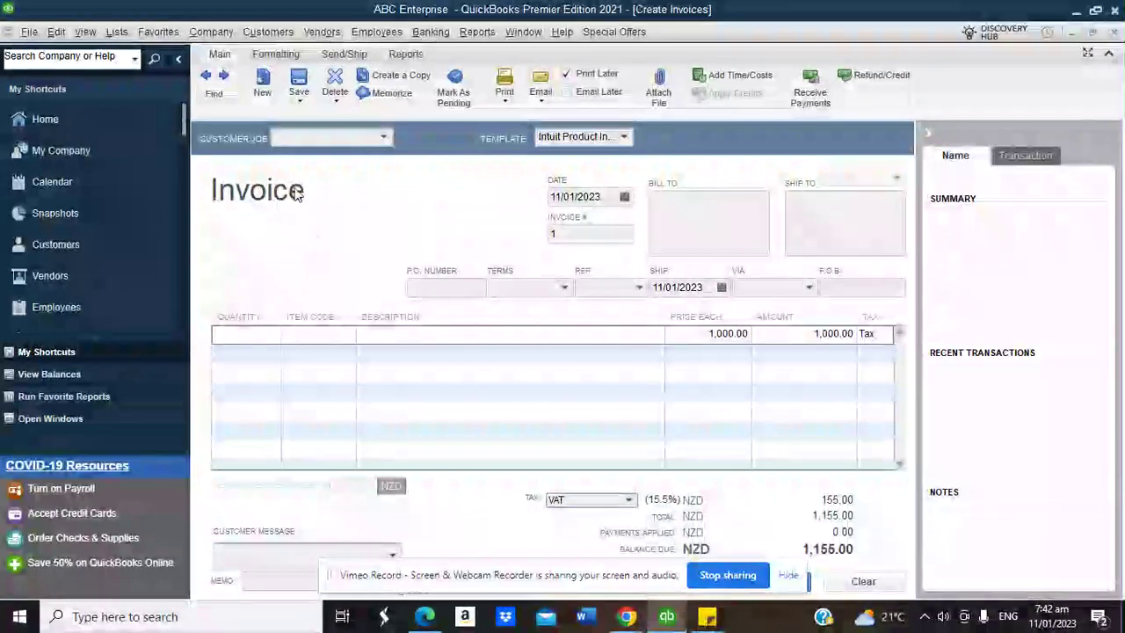
Look over the invoice's customer selection and the quantity field of its first line
{"action": "left_click", "coordinate": [383, 137]}
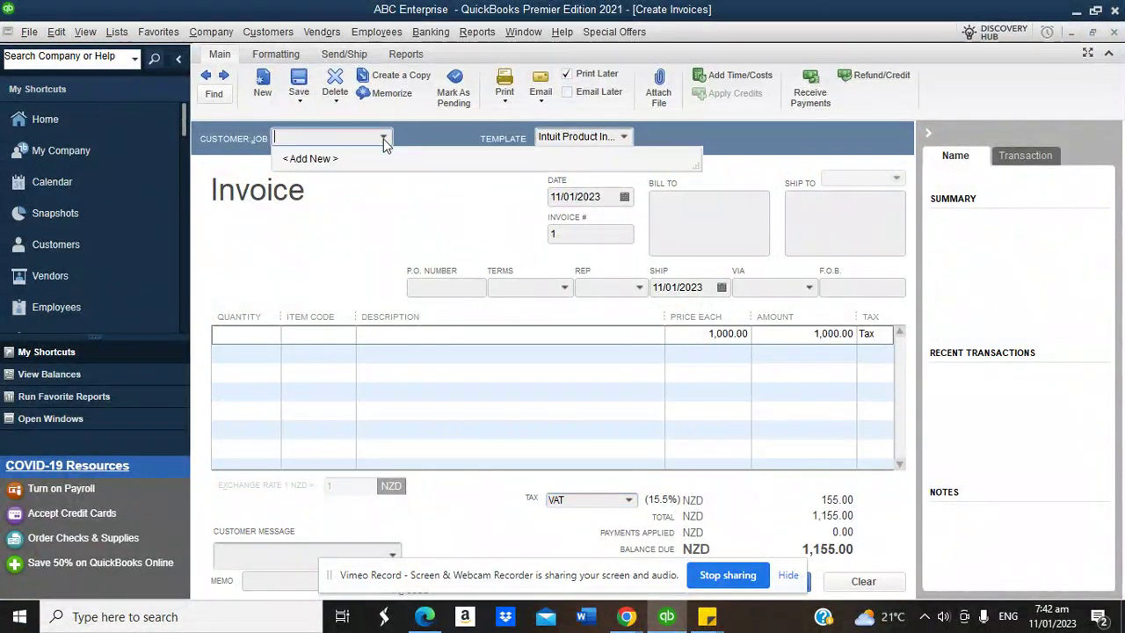
{"action": "left_click", "coordinate": [360, 187]}
{"action": "left_click", "coordinate": [266, 335]}
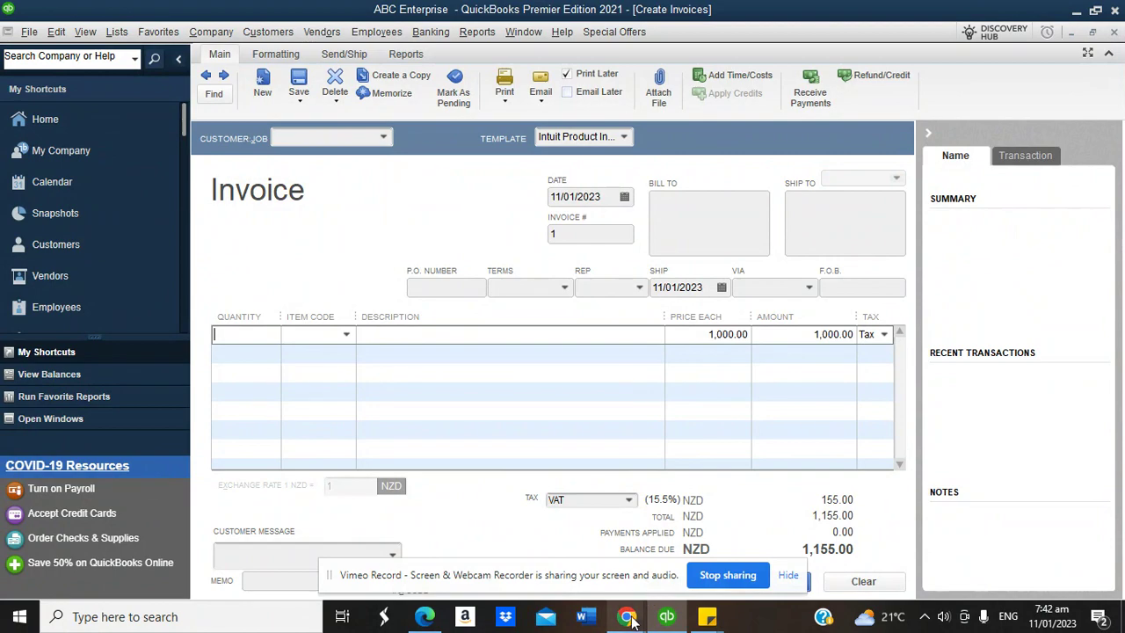
Check the next topic in the Chrome notepad outline, and return to the QuickBooks home page
{"action": "mouse_move", "coordinate": [626, 616]}
{"action": "left_click", "coordinate": [615, 565]}
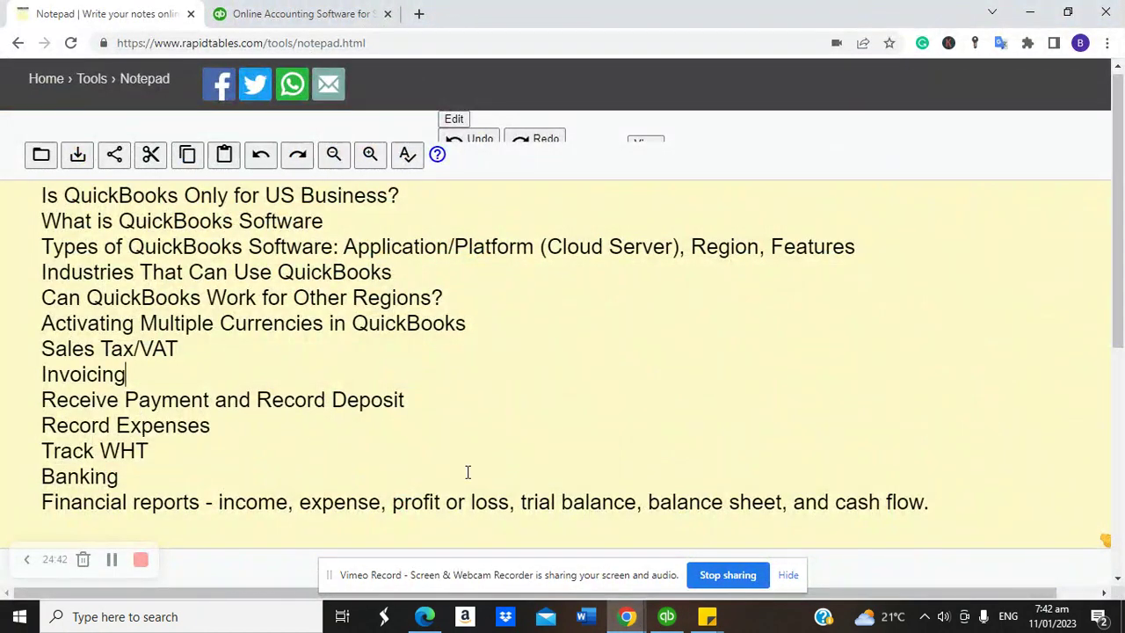
{"action": "left_click", "coordinate": [666, 615]}
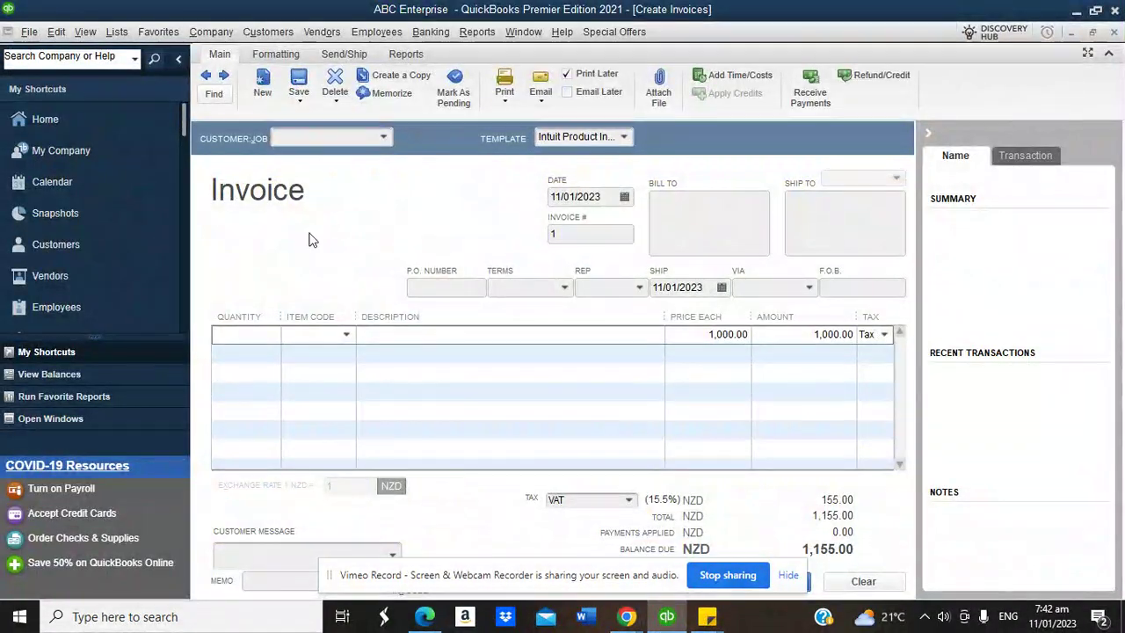
{"action": "left_click", "coordinate": [97, 119]}
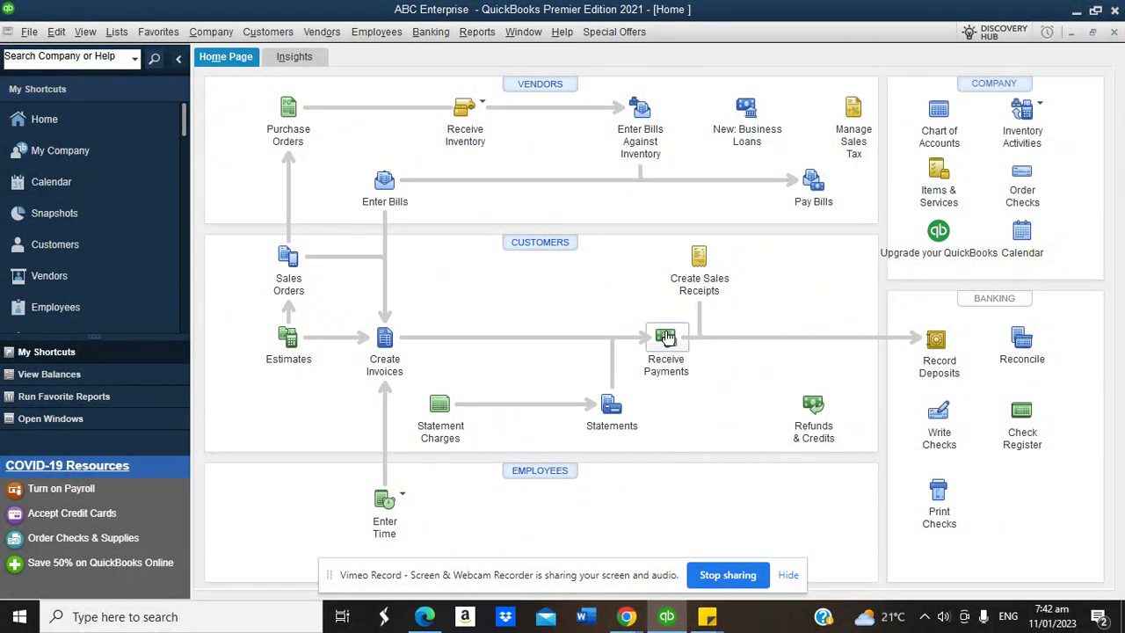
Look over the blank customer payment form, return to the home page, and start recording a deposit
{"action": "left_click", "coordinate": [665, 335]}
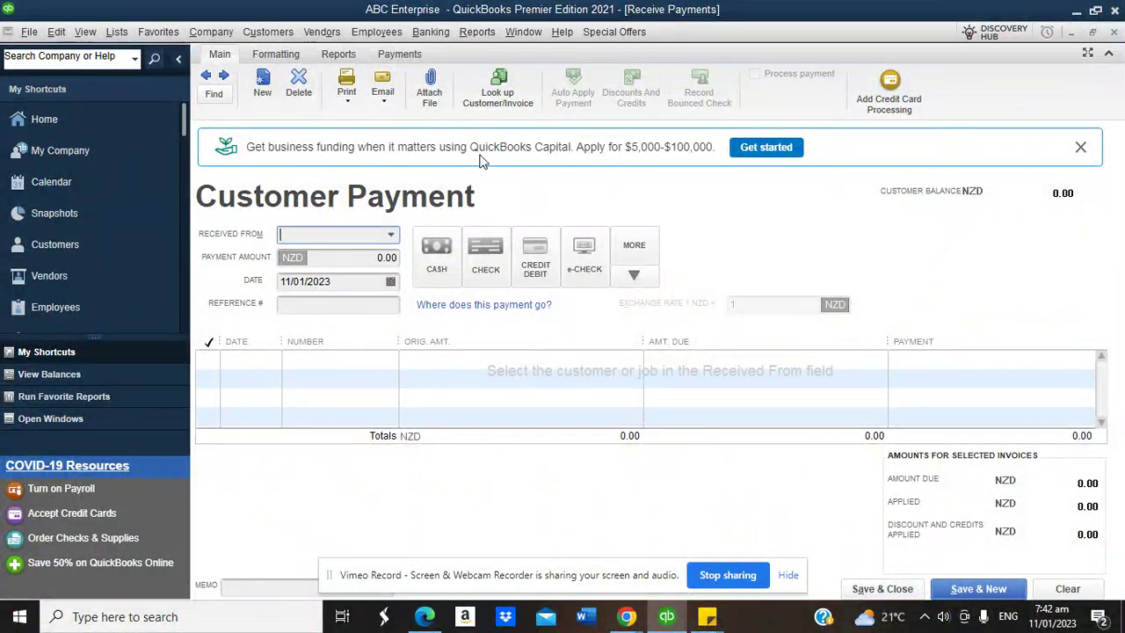
{"action": "left_click", "coordinate": [118, 116]}
{"action": "left_click", "coordinate": [951, 356]}
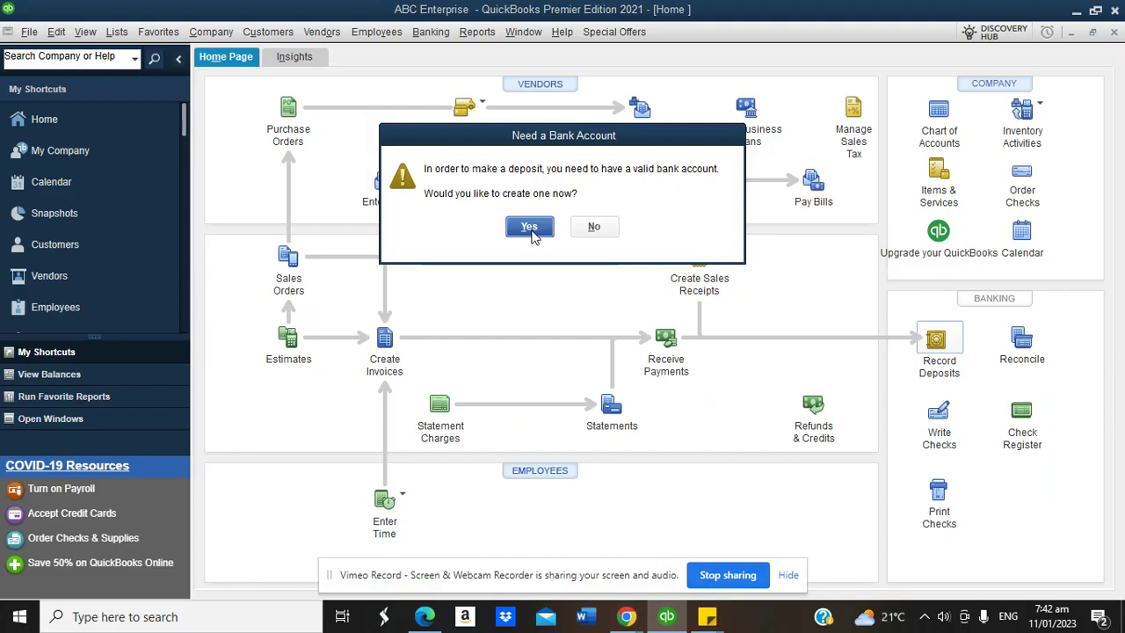
Begin a new bank account named Bank of NZ, browse the full currency list, and keep New Zealand Dollar selected
{"action": "left_click", "coordinate": [530, 228]}
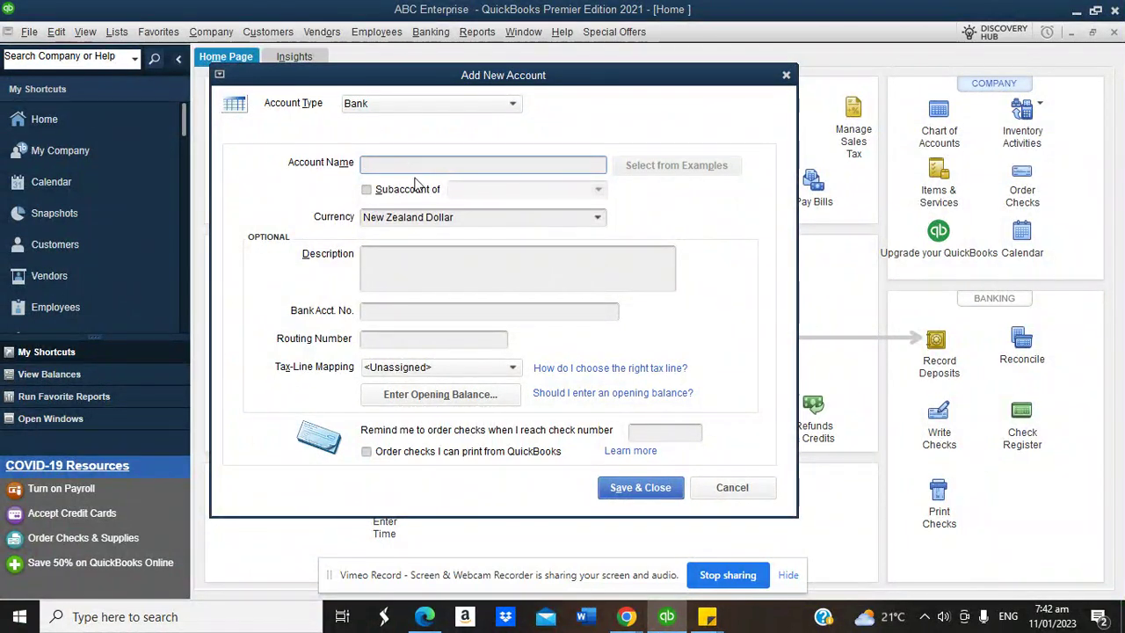
{"action": "type", "text": "Bank of NZ"}
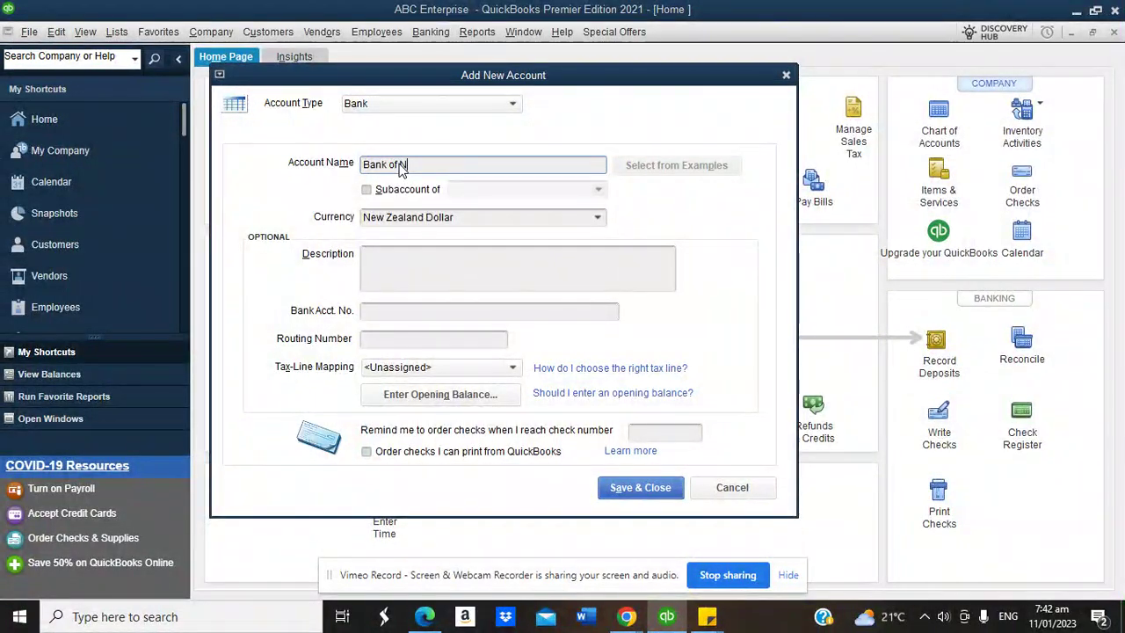
{"action": "left_click", "coordinate": [596, 219]}
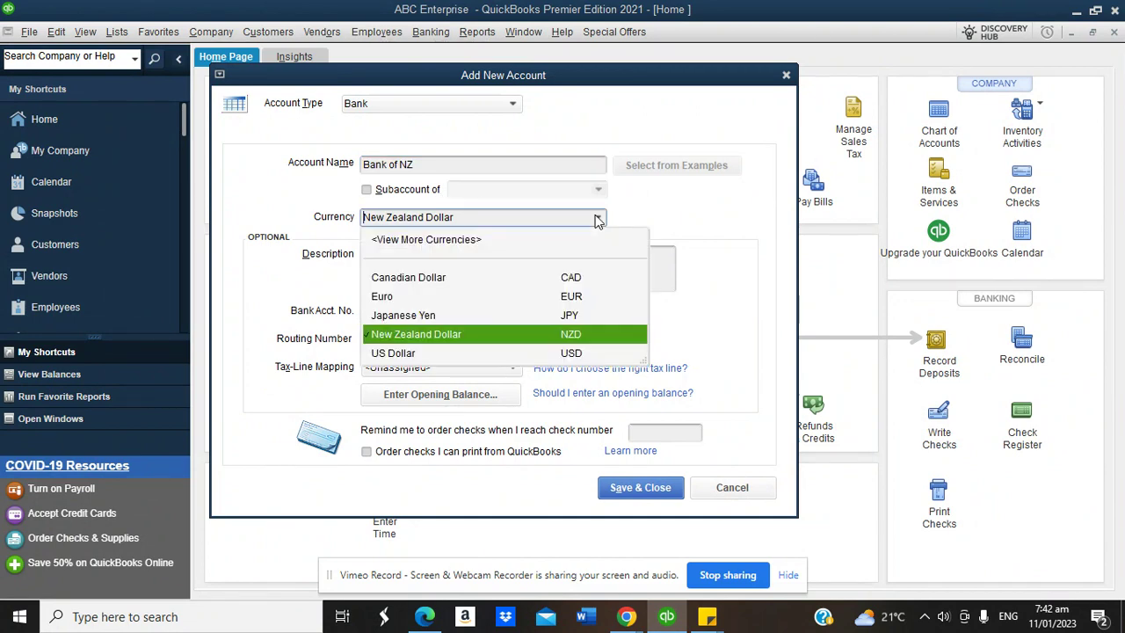
{"action": "left_click", "coordinate": [427, 239]}
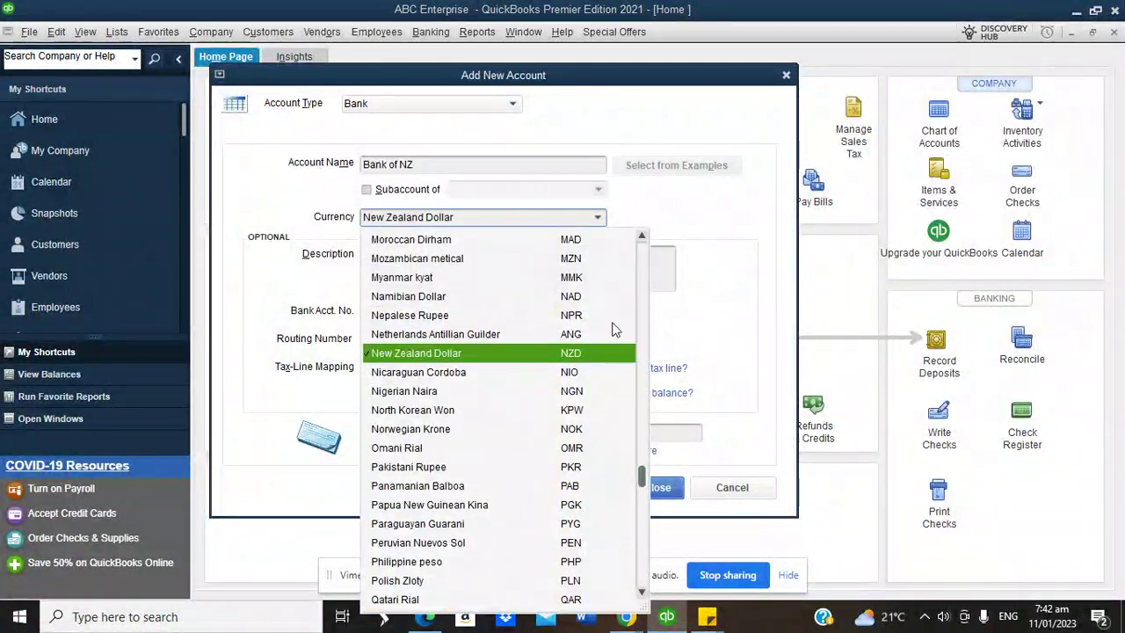
{"action": "left_click", "coordinate": [677, 252]}
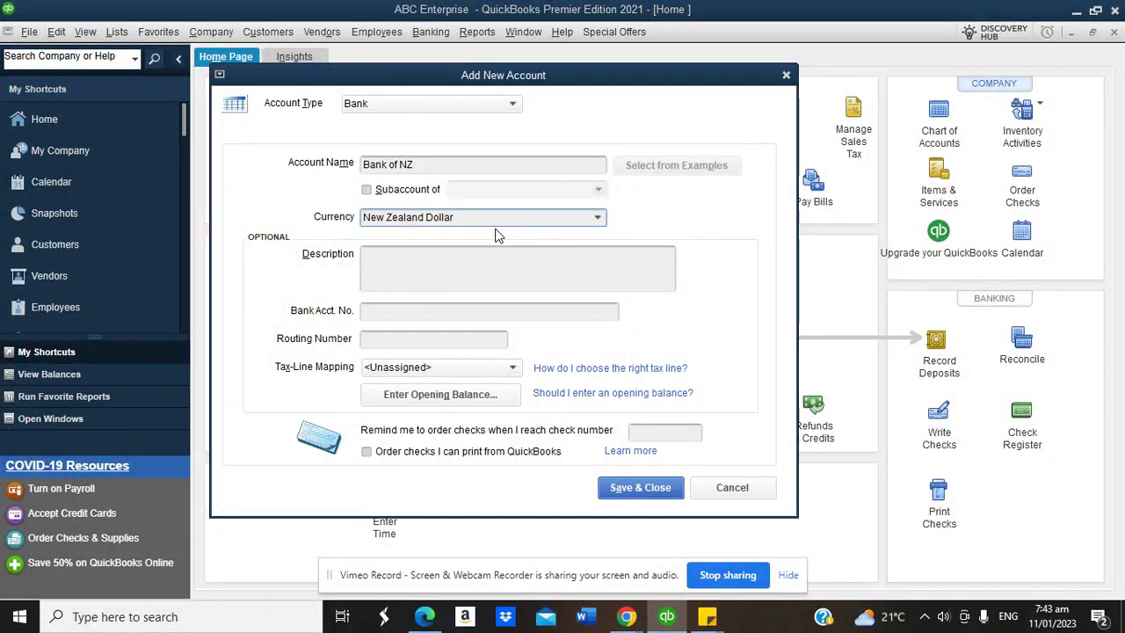
{"action": "left_click", "coordinate": [597, 218]}
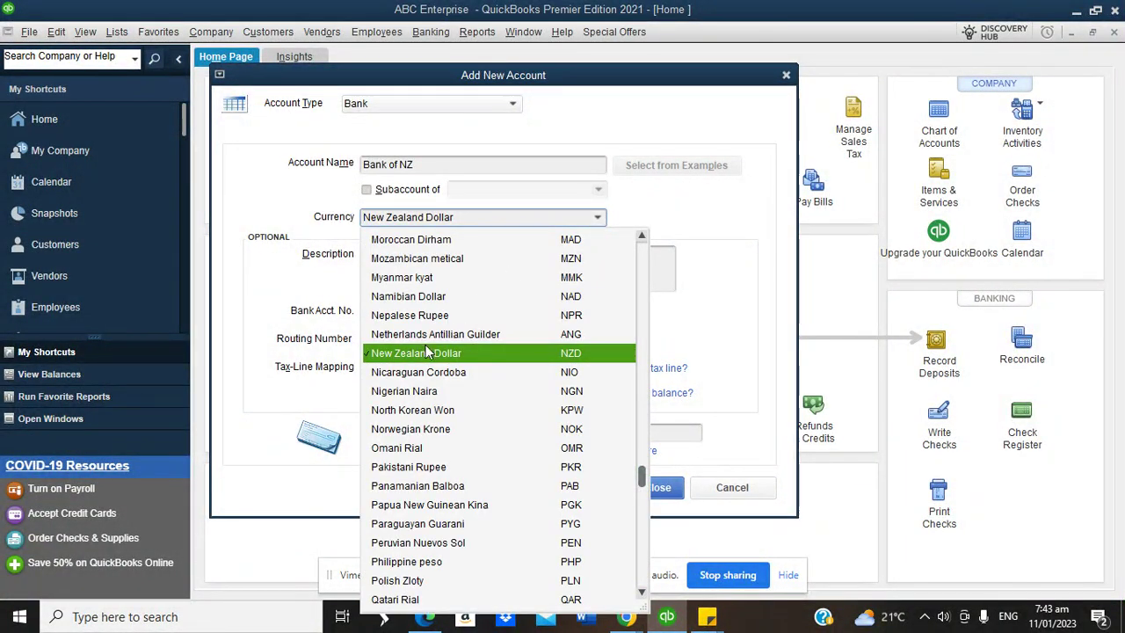
{"action": "left_click", "coordinate": [422, 358]}
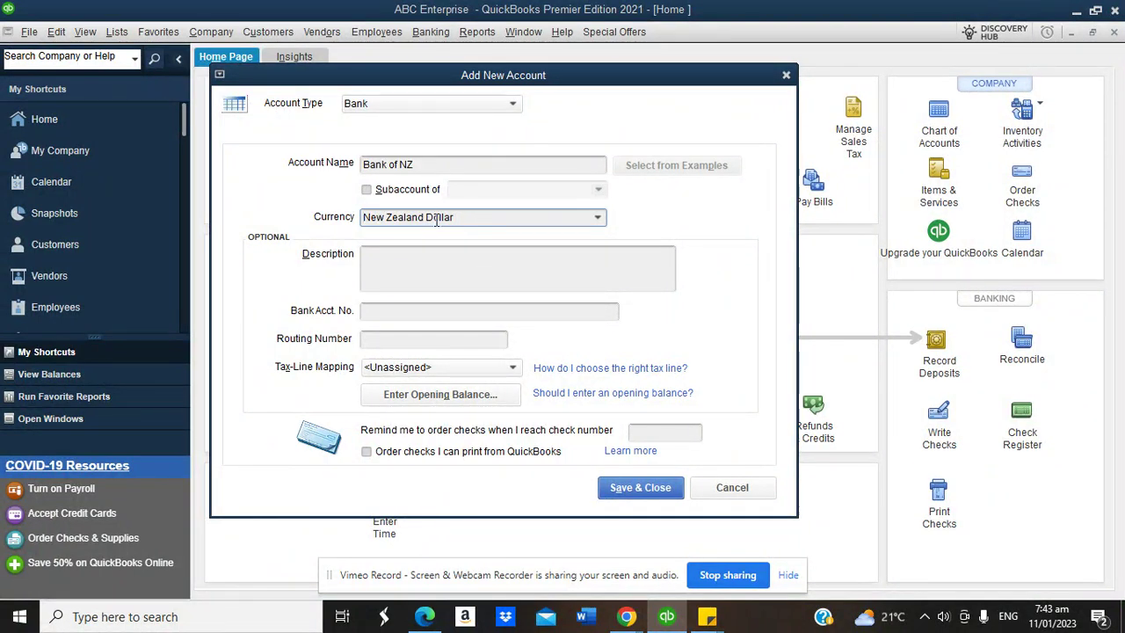
Choose Omani Rial as the new bank account's currency and make that currency active
{"action": "left_click", "coordinate": [598, 218]}
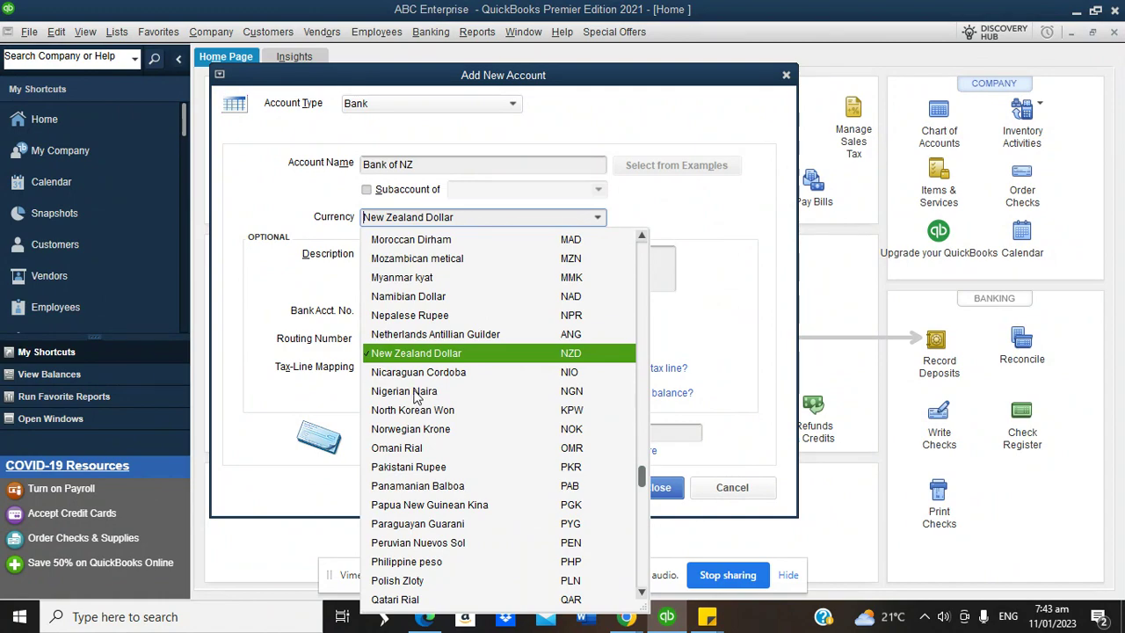
{"action": "left_click", "coordinate": [399, 449]}
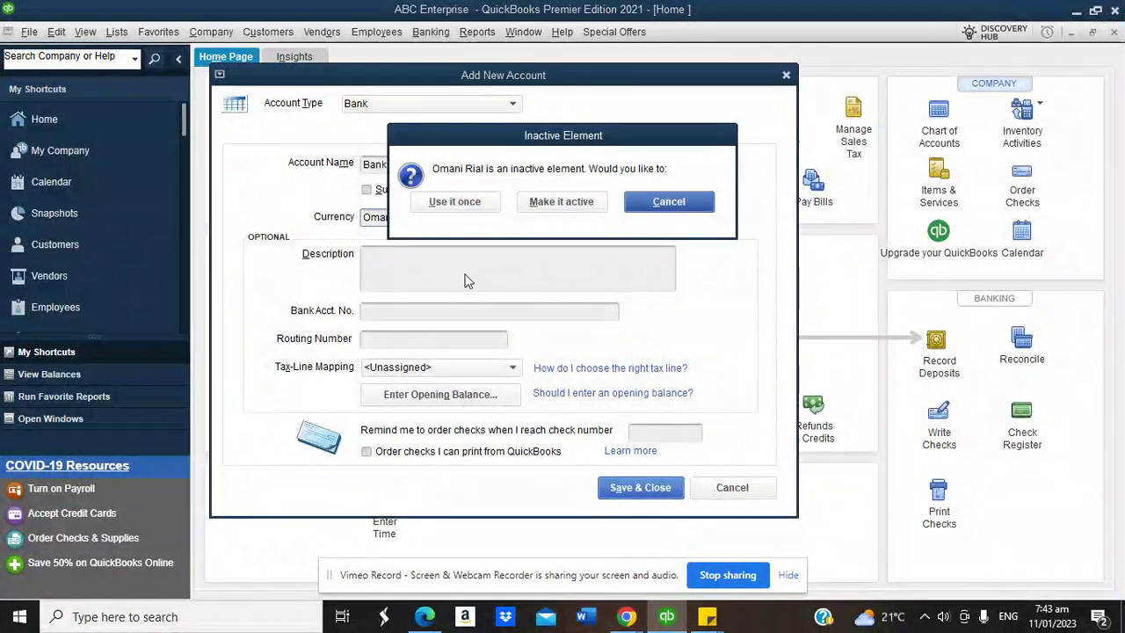
{"action": "left_click", "coordinate": [563, 204]}
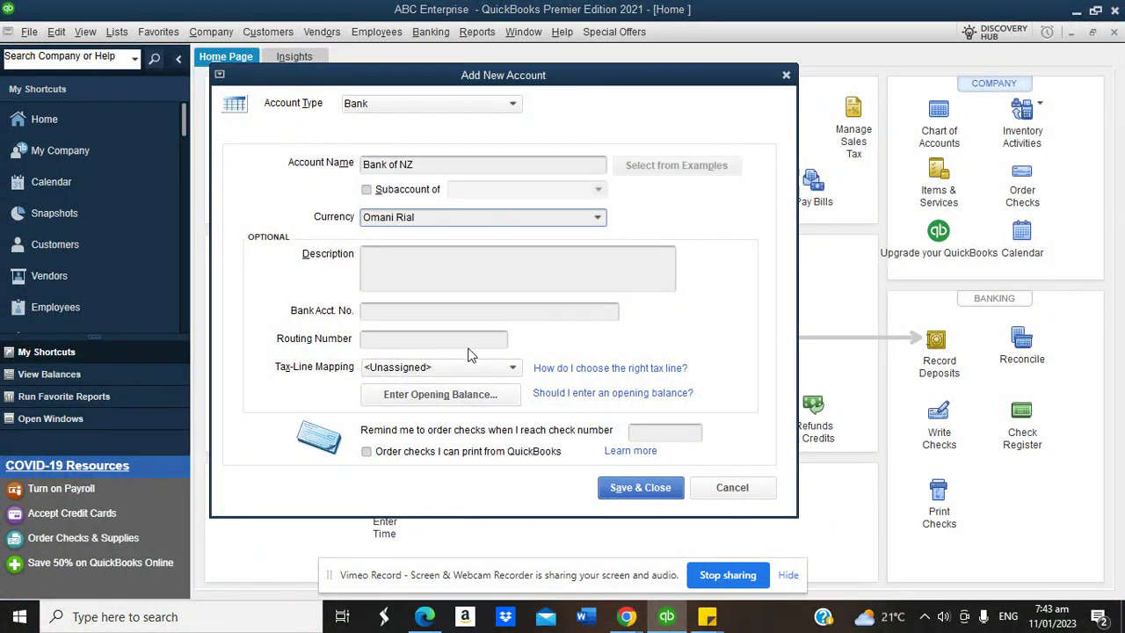
Look over the account's opening balance form and currency list, and cancel creating the account
{"action": "left_click", "coordinate": [450, 397]}
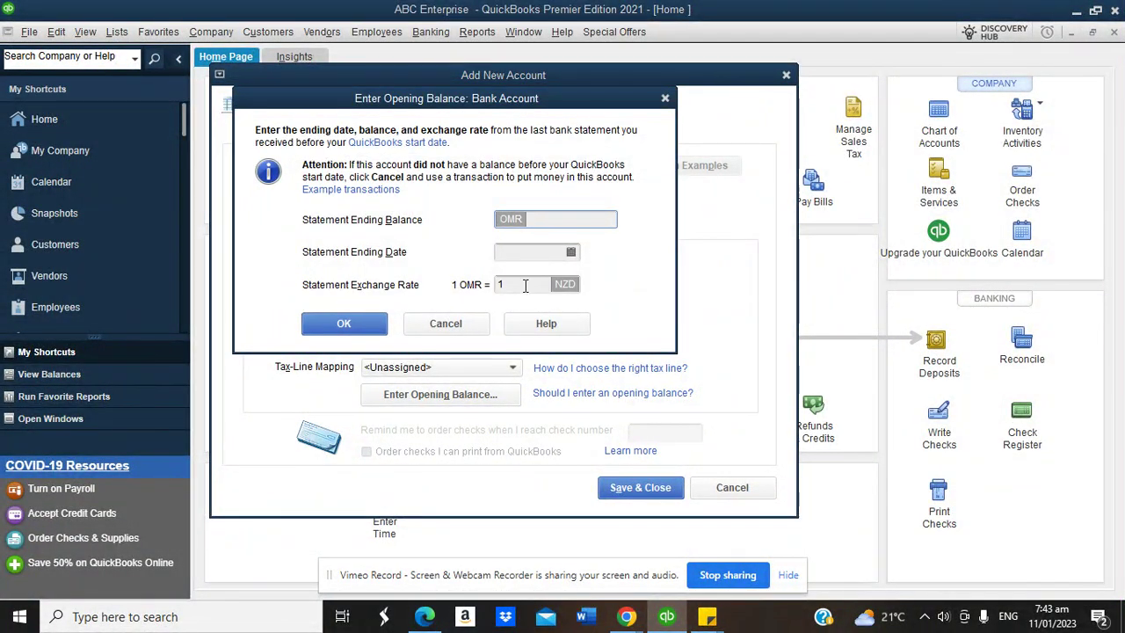
{"action": "left_click", "coordinate": [455, 324]}
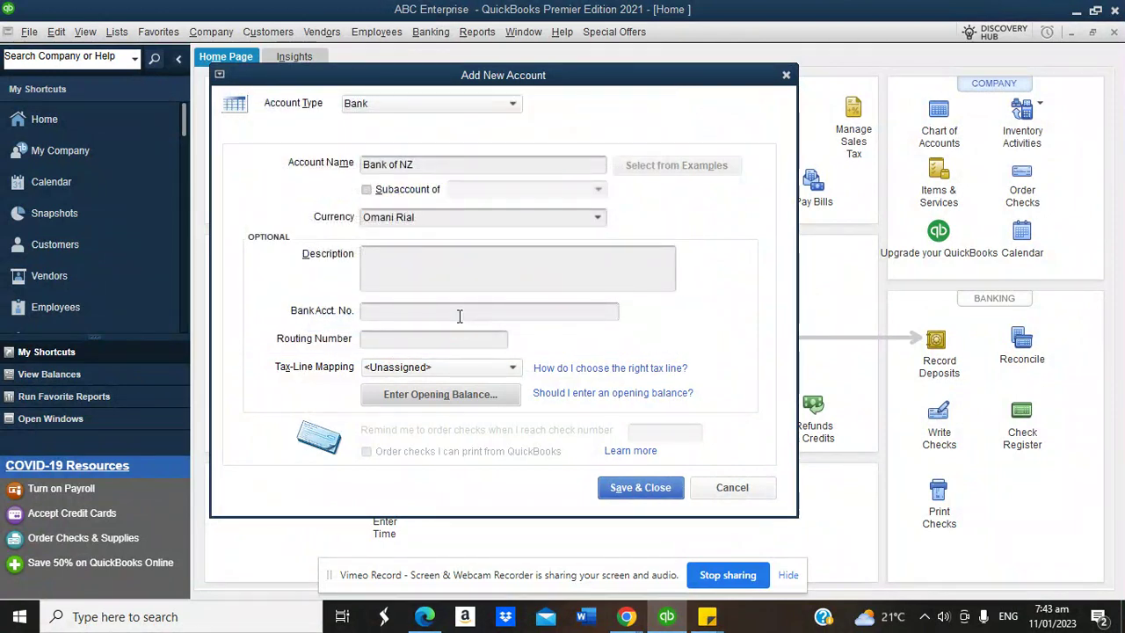
{"action": "left_click", "coordinate": [595, 218]}
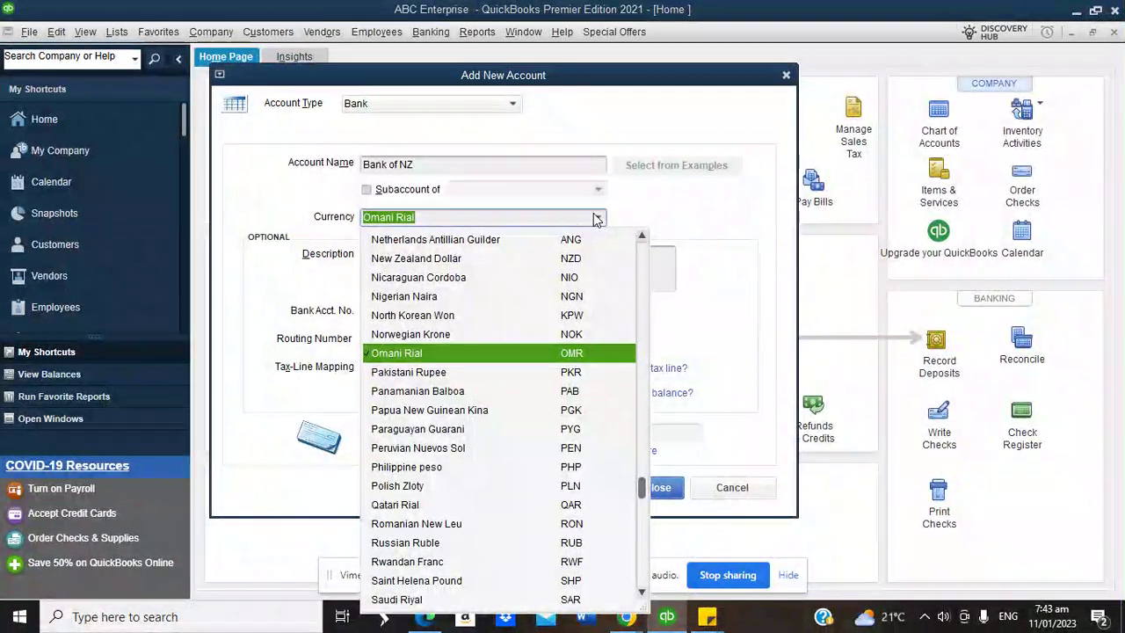
{"action": "left_click", "coordinate": [641, 204]}
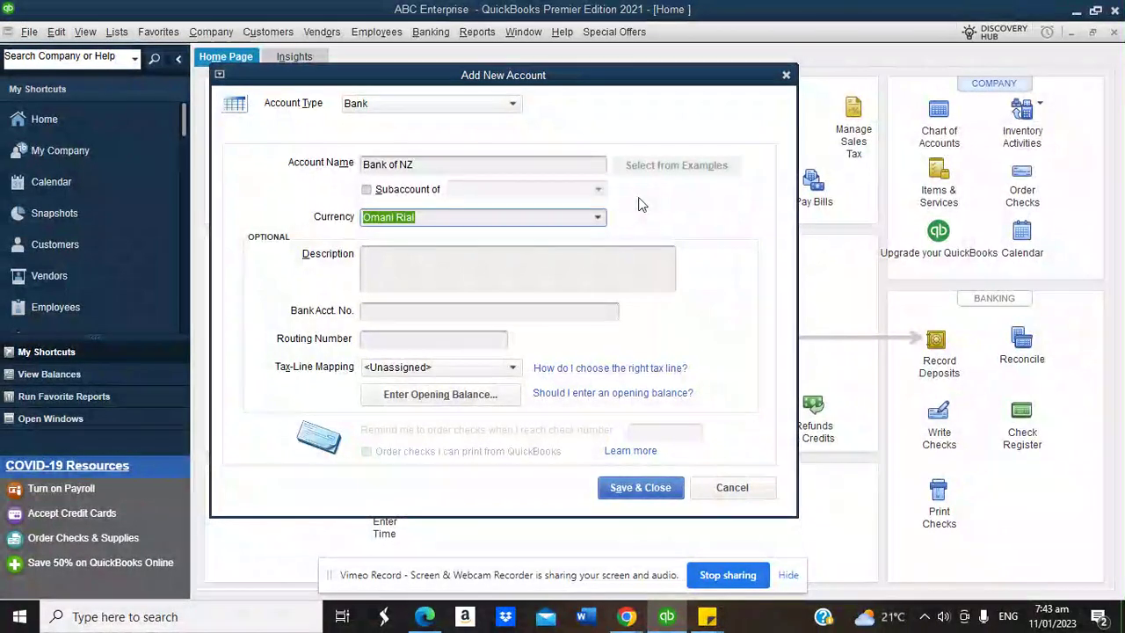
{"action": "left_click", "coordinate": [729, 490]}
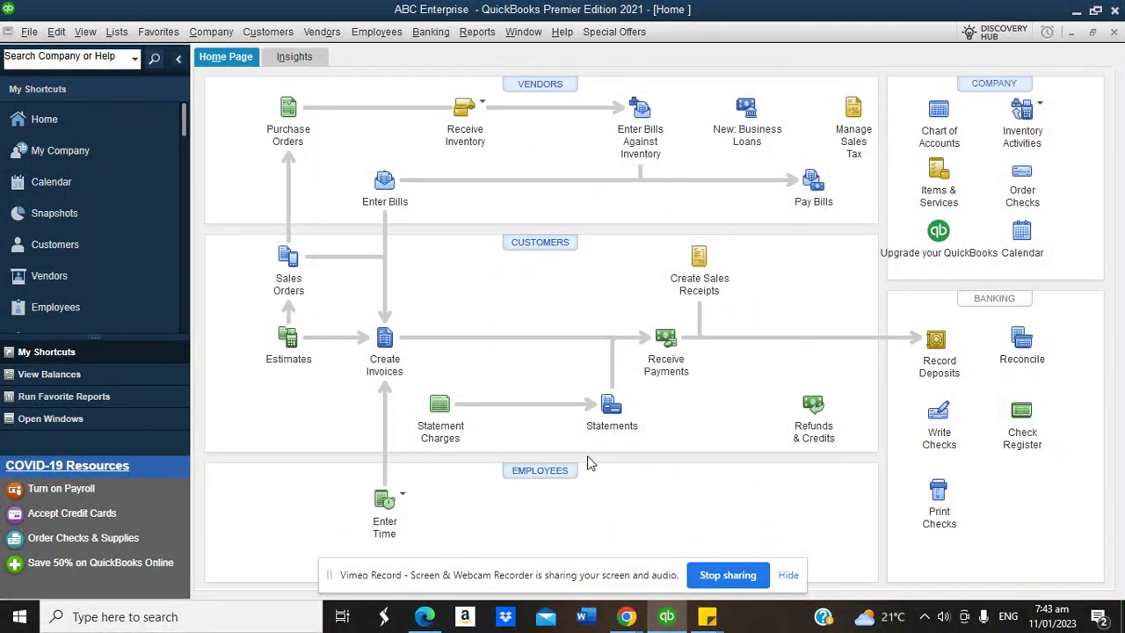
Switch to the Chrome notepad outline, highlight "Record Expenses", and return to the QuickBooks home page
{"action": "mouse_move", "coordinate": [625, 613]}
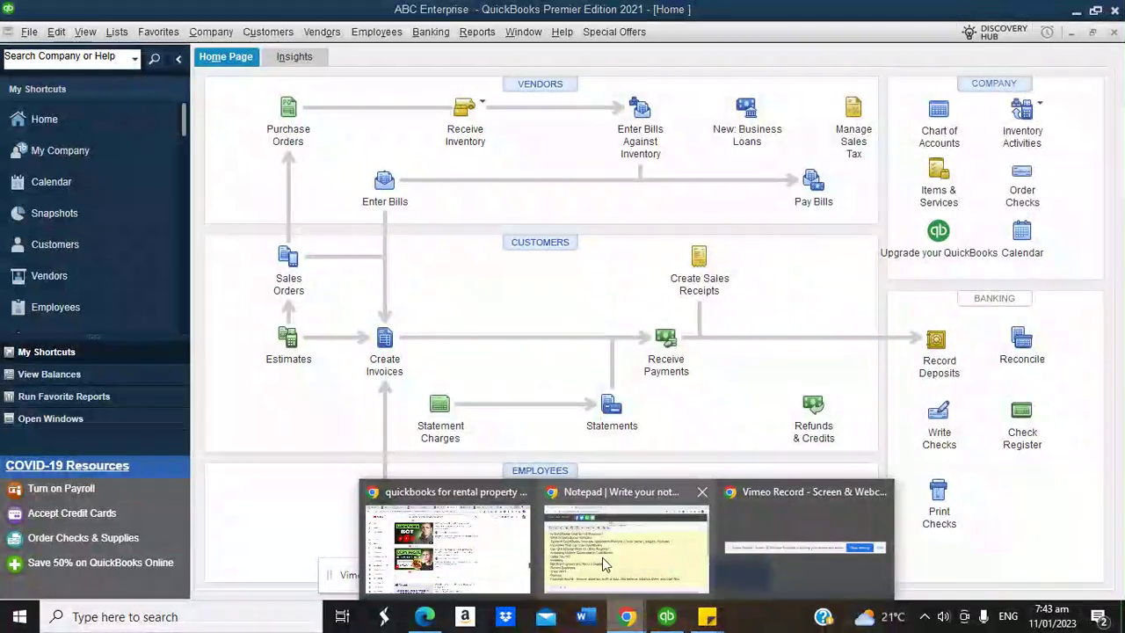
{"action": "left_click", "coordinate": [602, 557]}
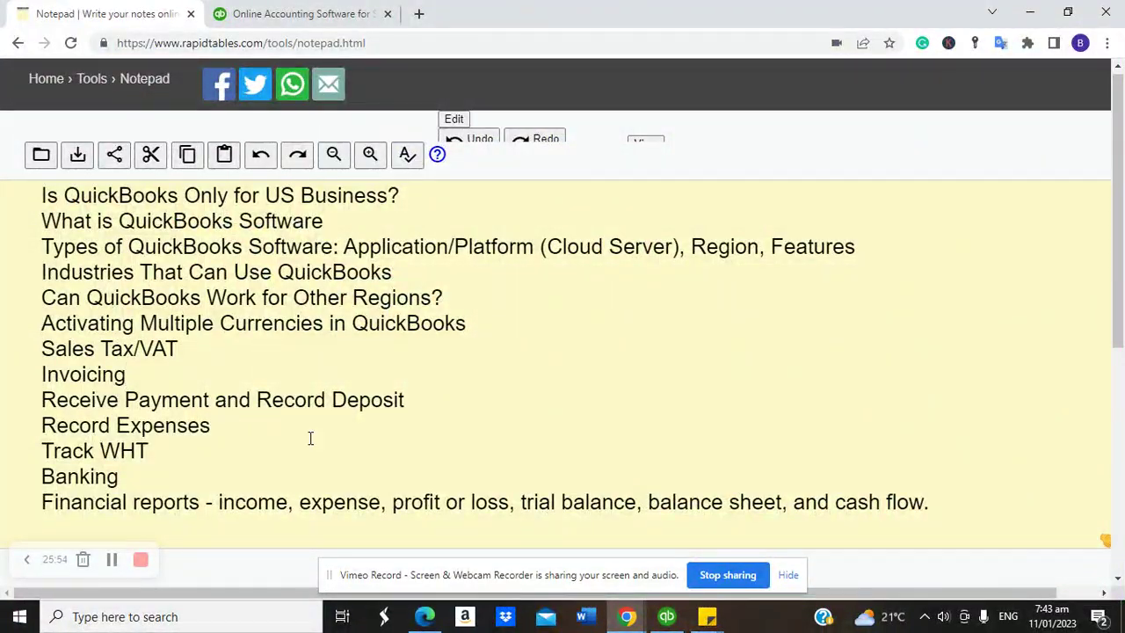
{"action": "left_click_drag", "start_coordinate": [215, 430], "coordinate": [54, 427]}
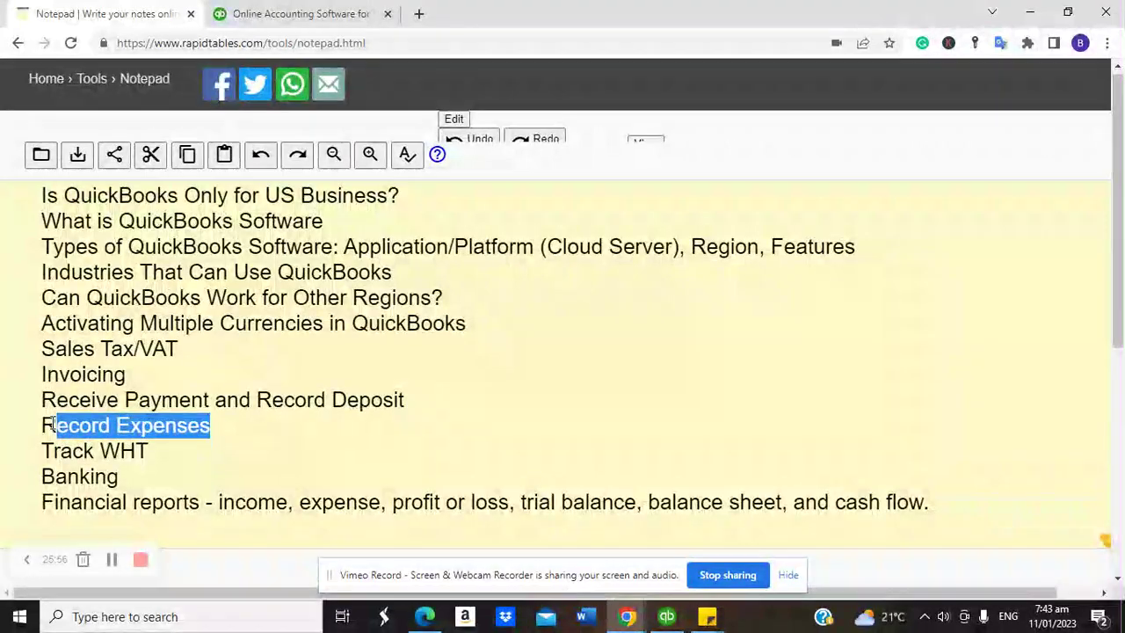
{"action": "left_click", "coordinate": [679, 618]}
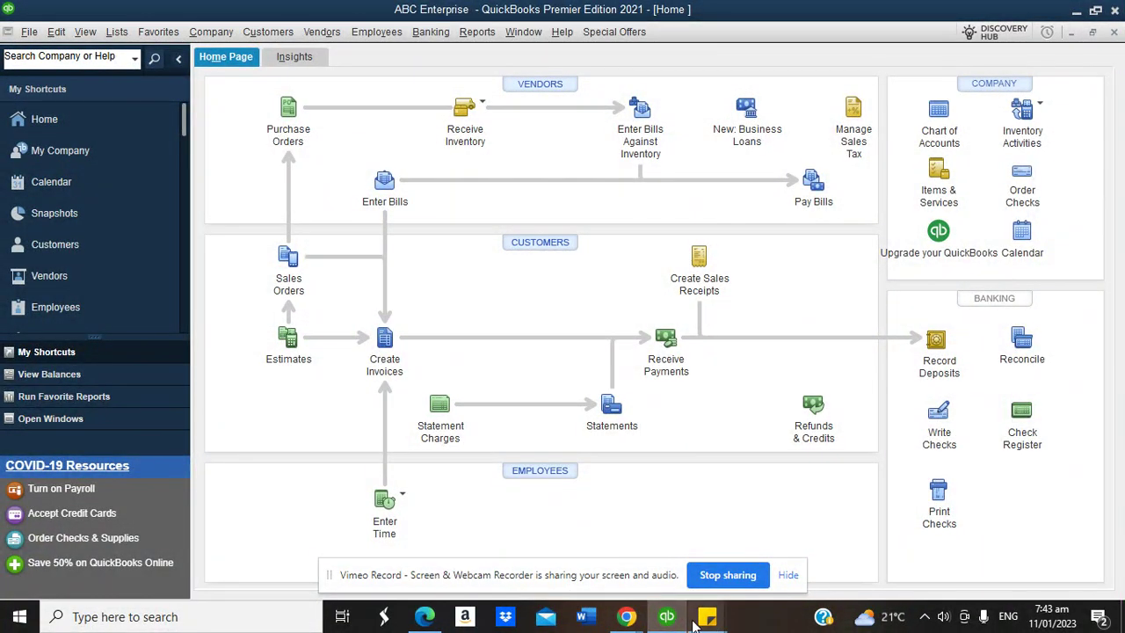
Switch to the Chrome notepad outline again, highlight the "Track WHT" topic, and return to QuickBooks
{"action": "mouse_move", "coordinate": [626, 616]}
{"action": "left_click", "coordinate": [626, 536]}
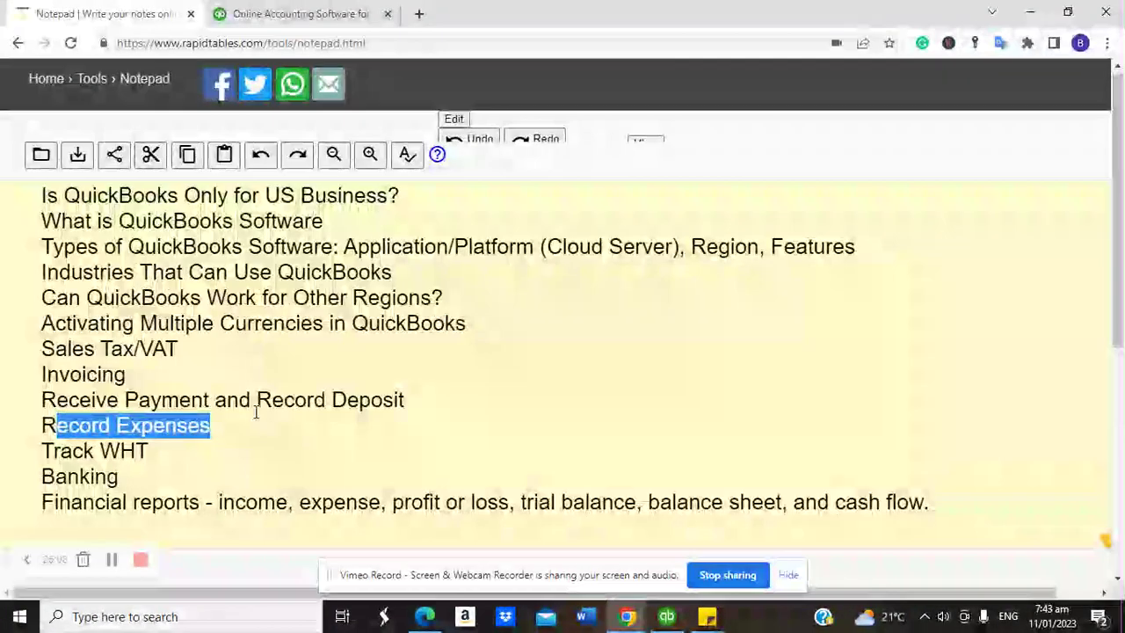
{"action": "left_click_drag", "start_coordinate": [149, 451], "coordinate": [49, 448]}
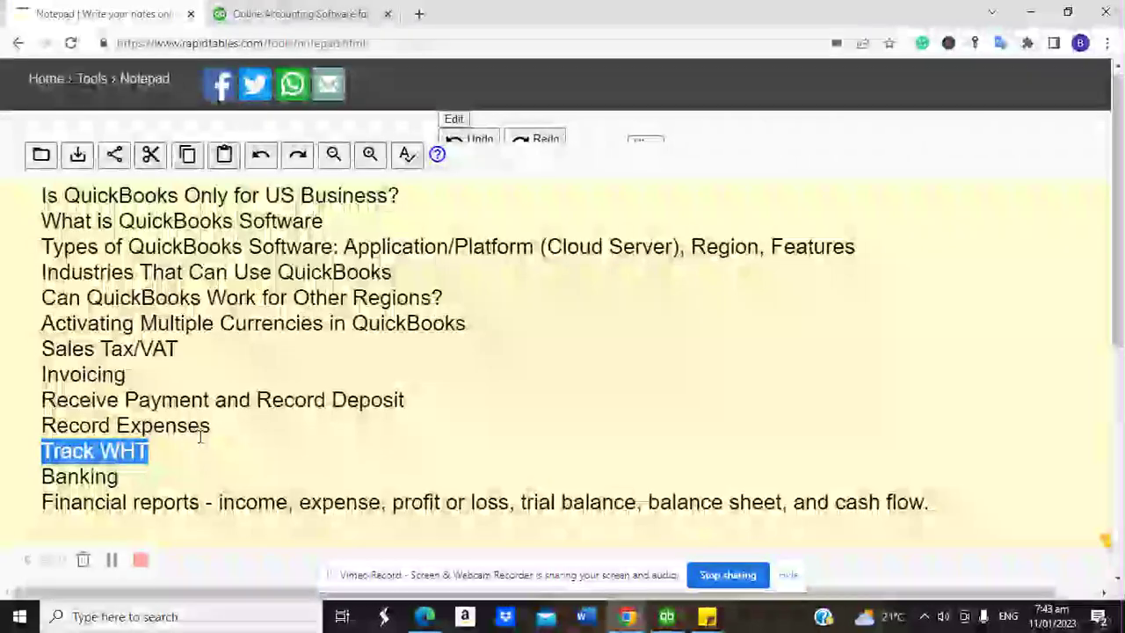
{"action": "left_click", "coordinate": [169, 444]}
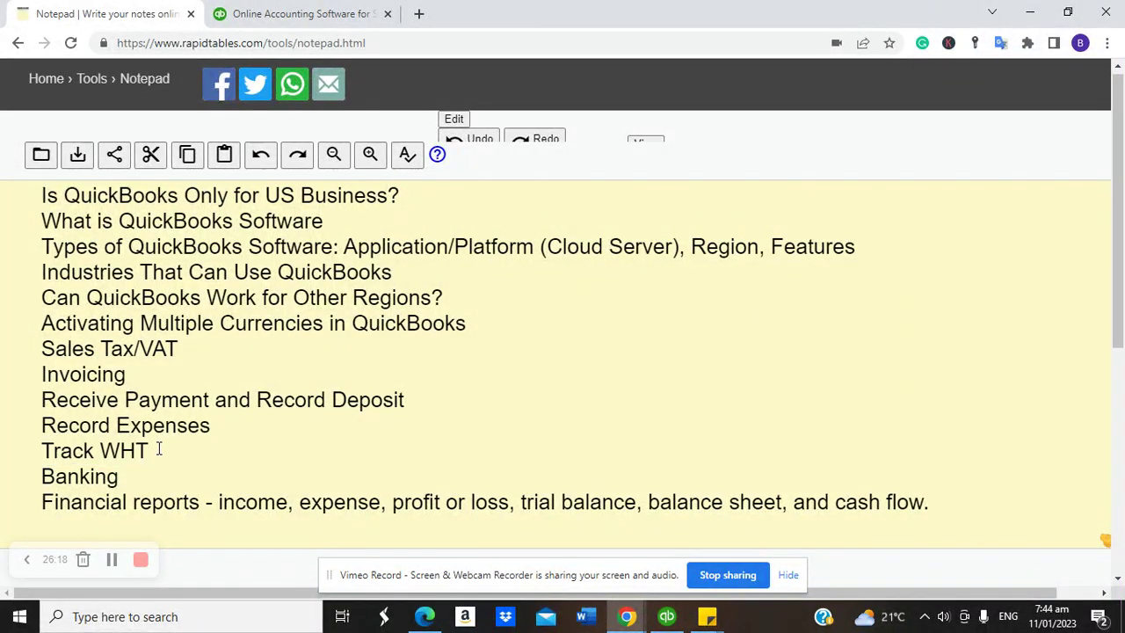
{"action": "left_click_drag", "start_coordinate": [151, 450], "coordinate": [52, 450]}
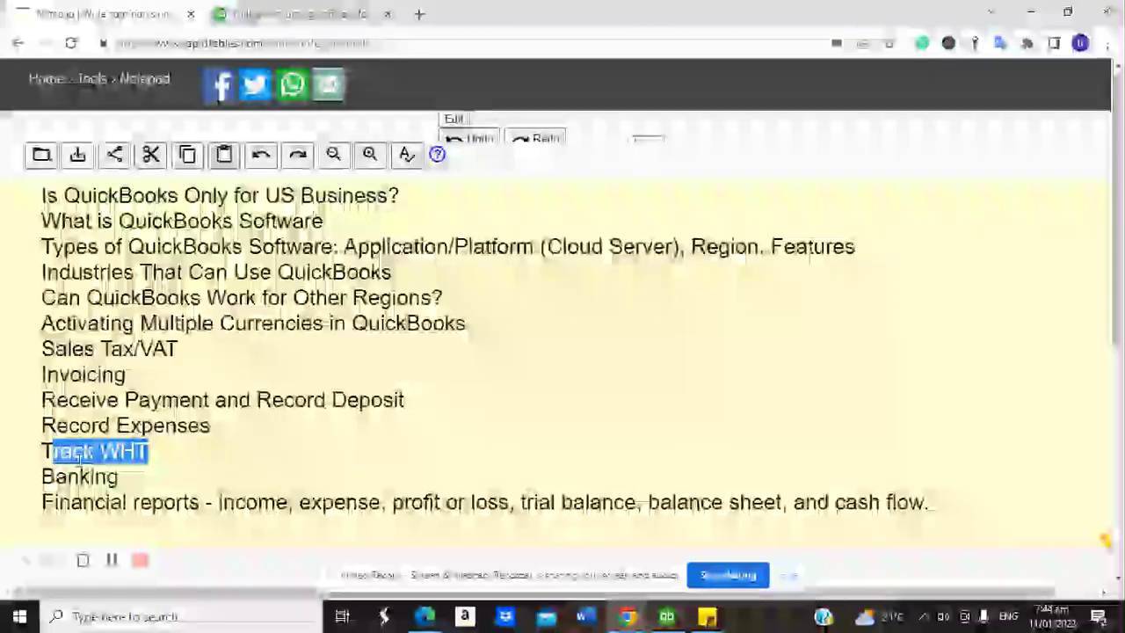
{"action": "left_click", "coordinate": [668, 617]}
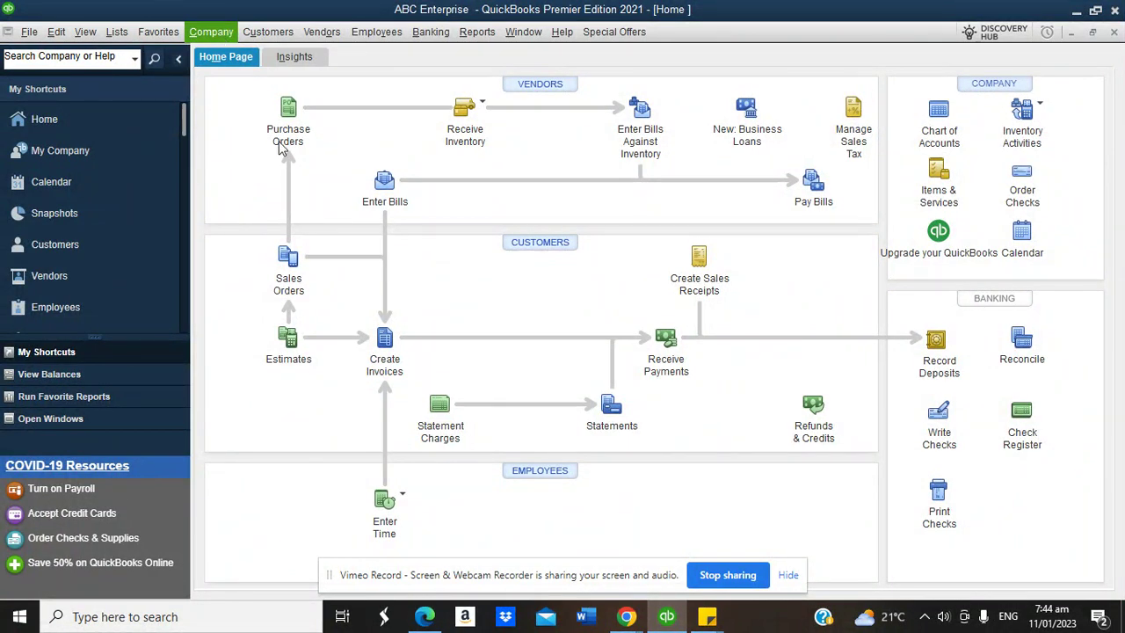
Open a new general journal entry and look over the accounts available for its first line
{"action": "left_click", "coordinate": [211, 32]}
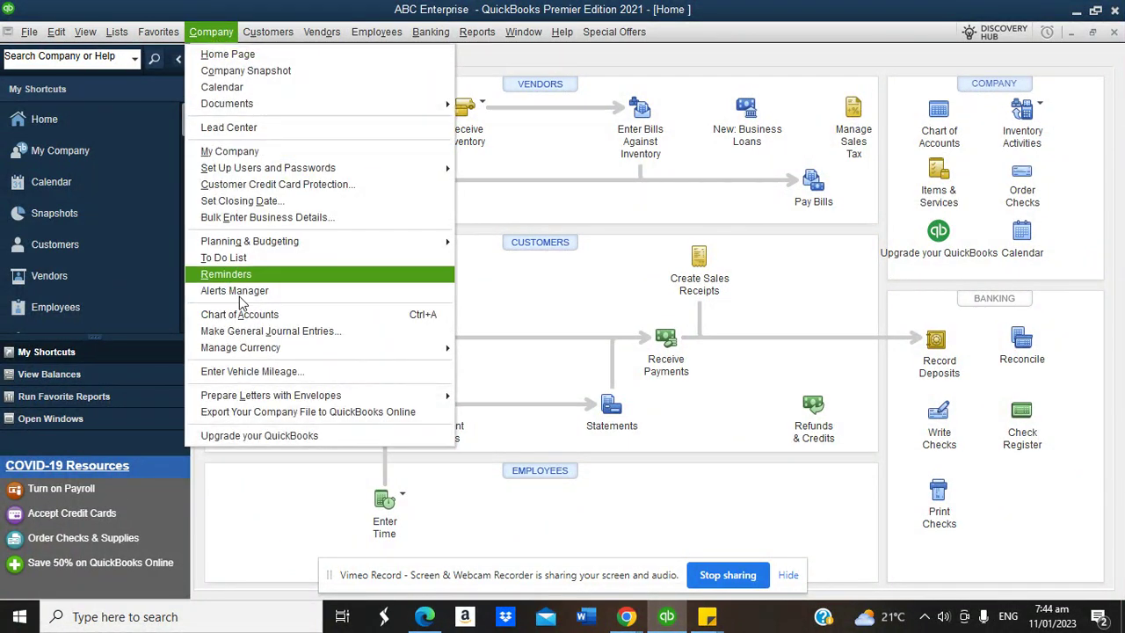
{"action": "left_click", "coordinate": [260, 332]}
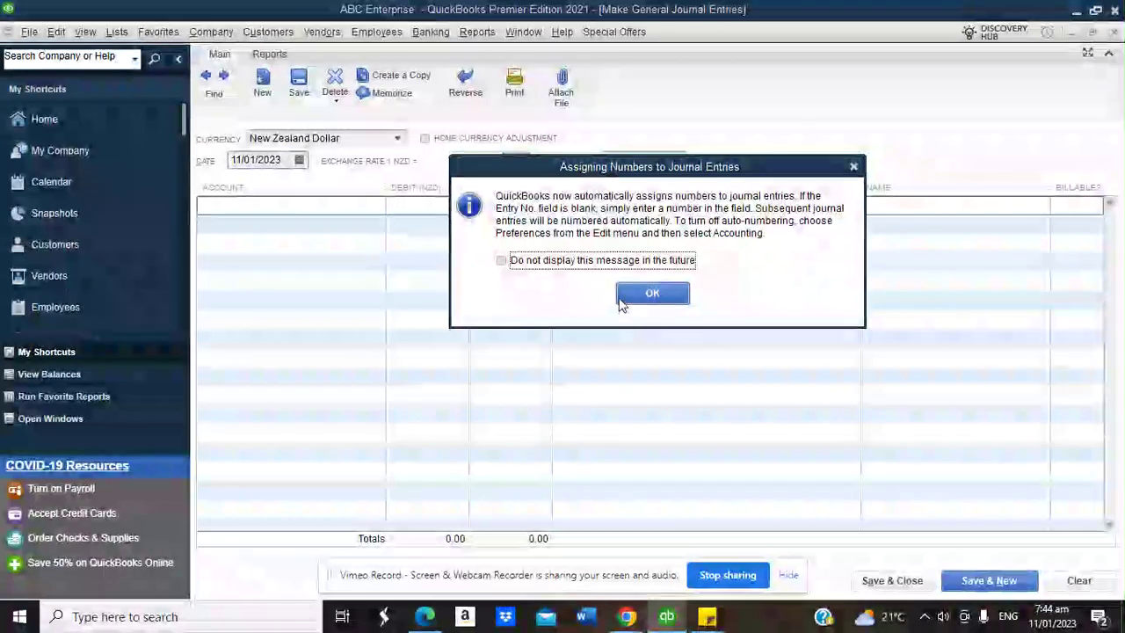
{"action": "left_click", "coordinate": [622, 299]}
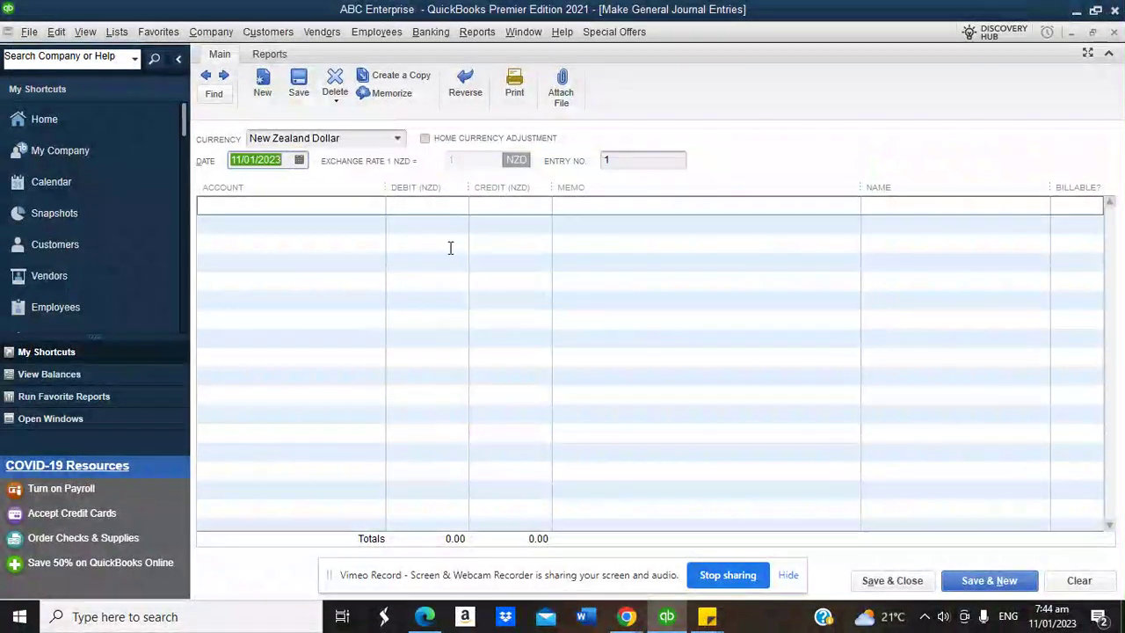
{"action": "left_click", "coordinate": [376, 206]}
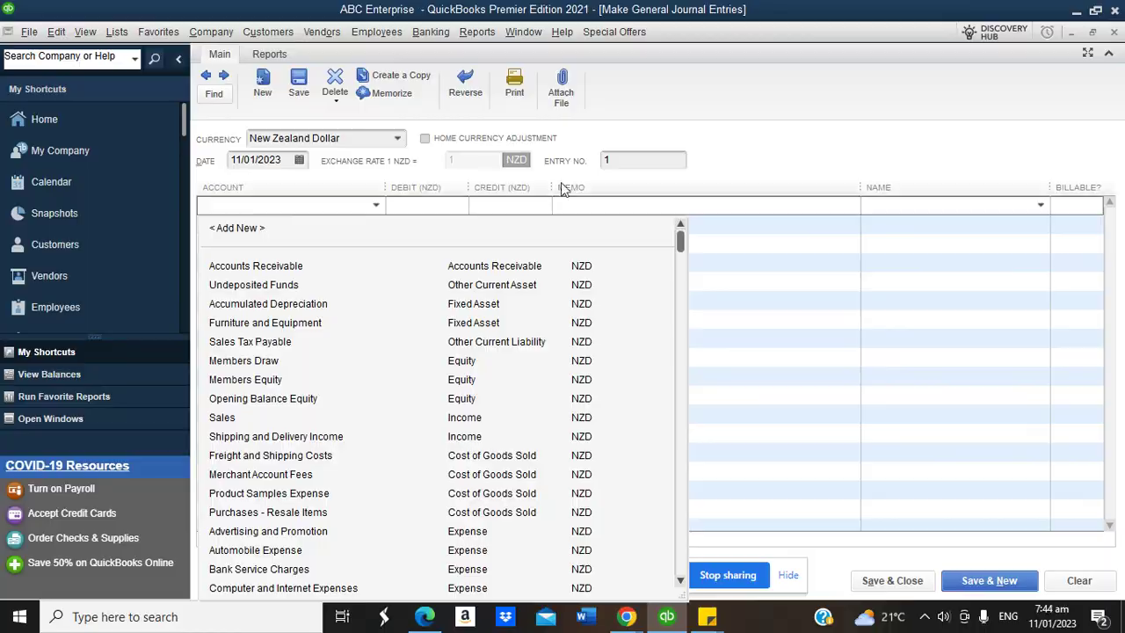
{"action": "left_click", "coordinate": [615, 181]}
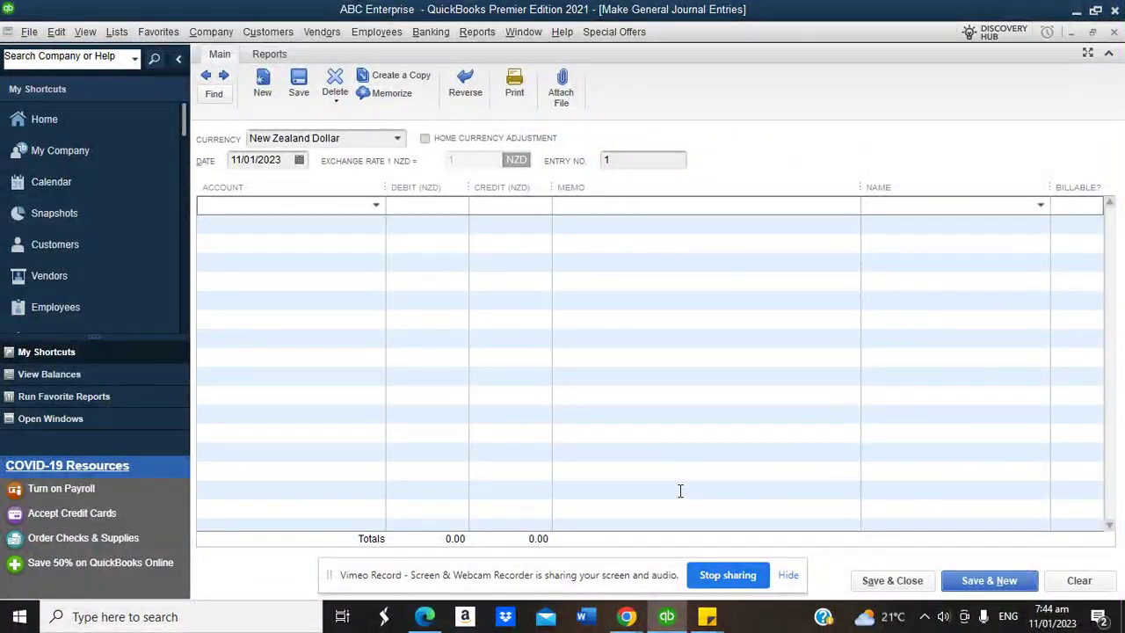
Check the notepad outline in Chrome, return to QuickBooks, and look over the banking commands with the Bank Feeds options and the customer commands
{"action": "mouse_move", "coordinate": [626, 616]}
{"action": "left_click", "coordinate": [567, 562]}
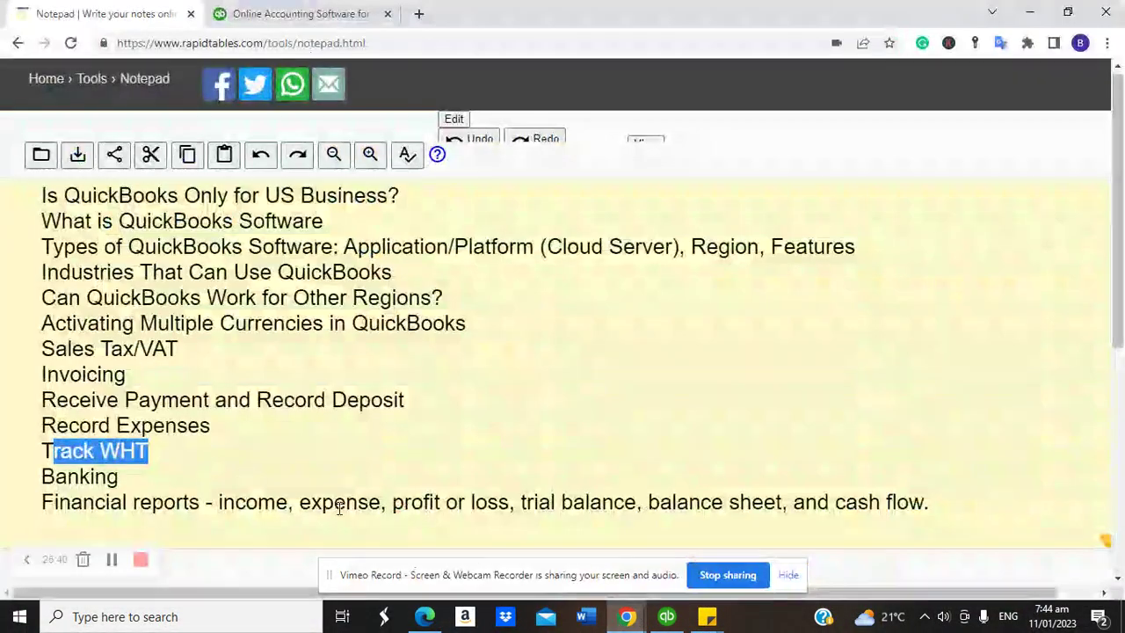
{"action": "left_click", "coordinate": [665, 619]}
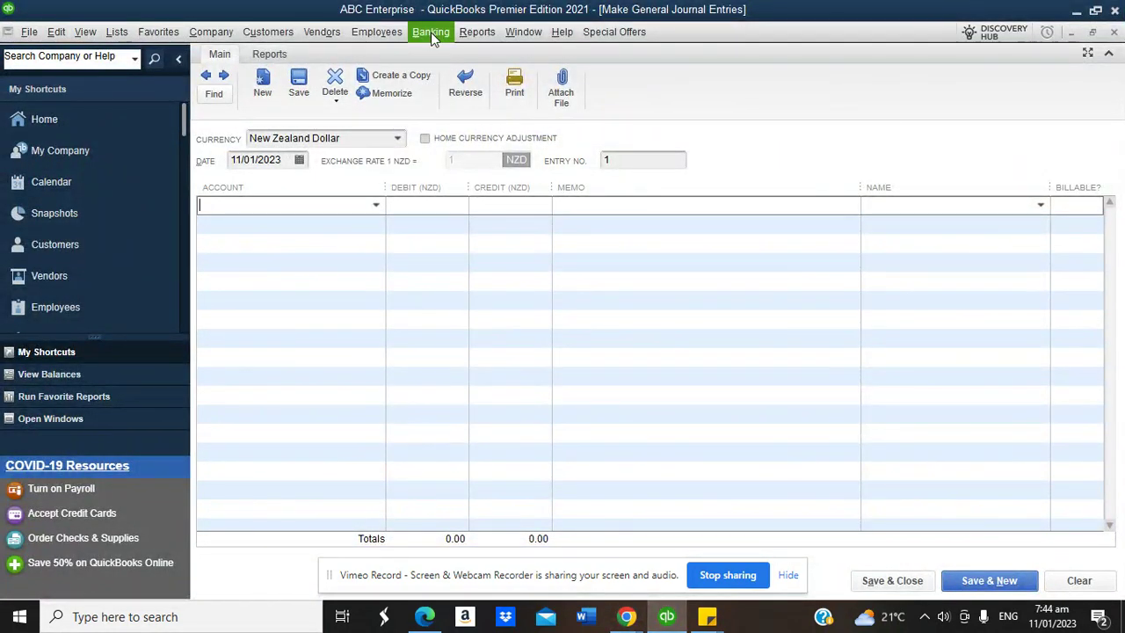
{"action": "left_click", "coordinate": [431, 33]}
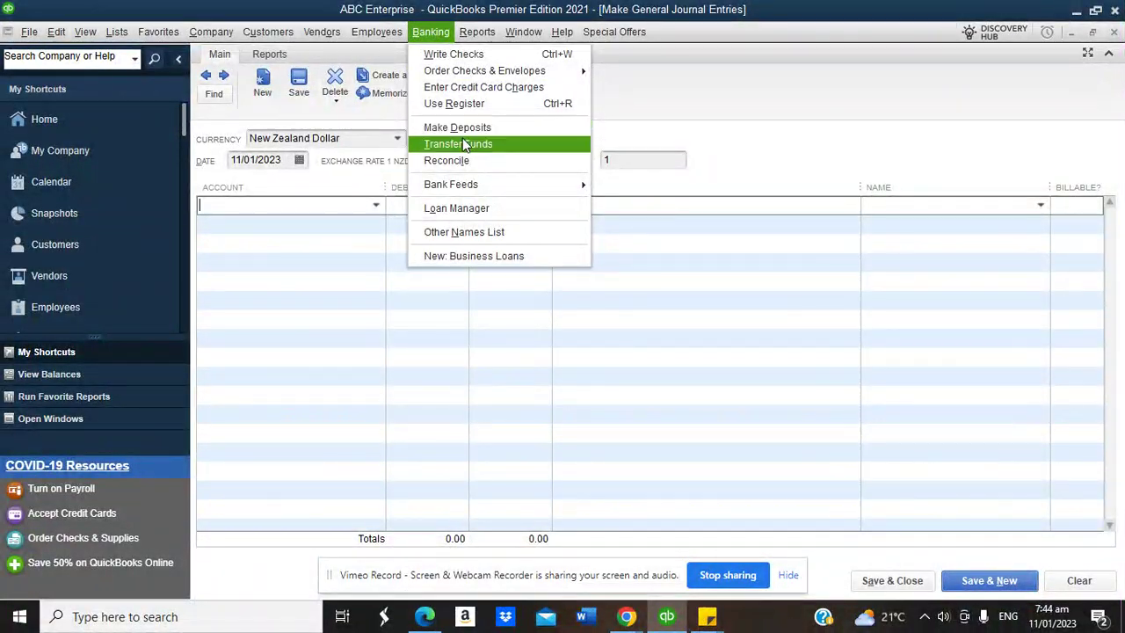
{"action": "mouse_move", "coordinate": [488, 186]}
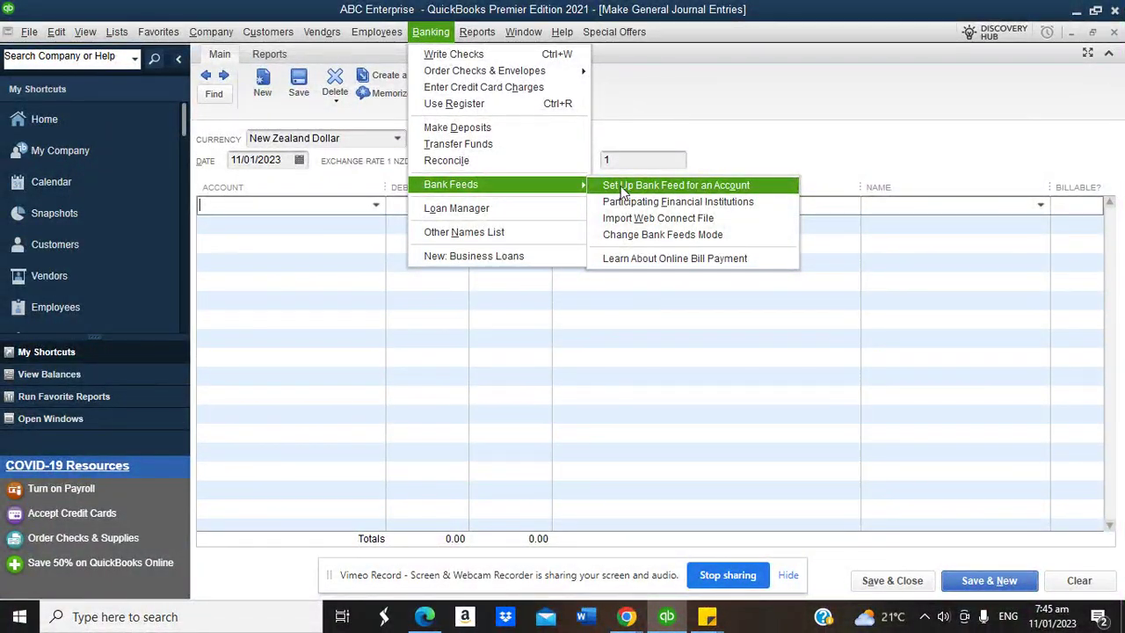
{"action": "left_click", "coordinate": [634, 151]}
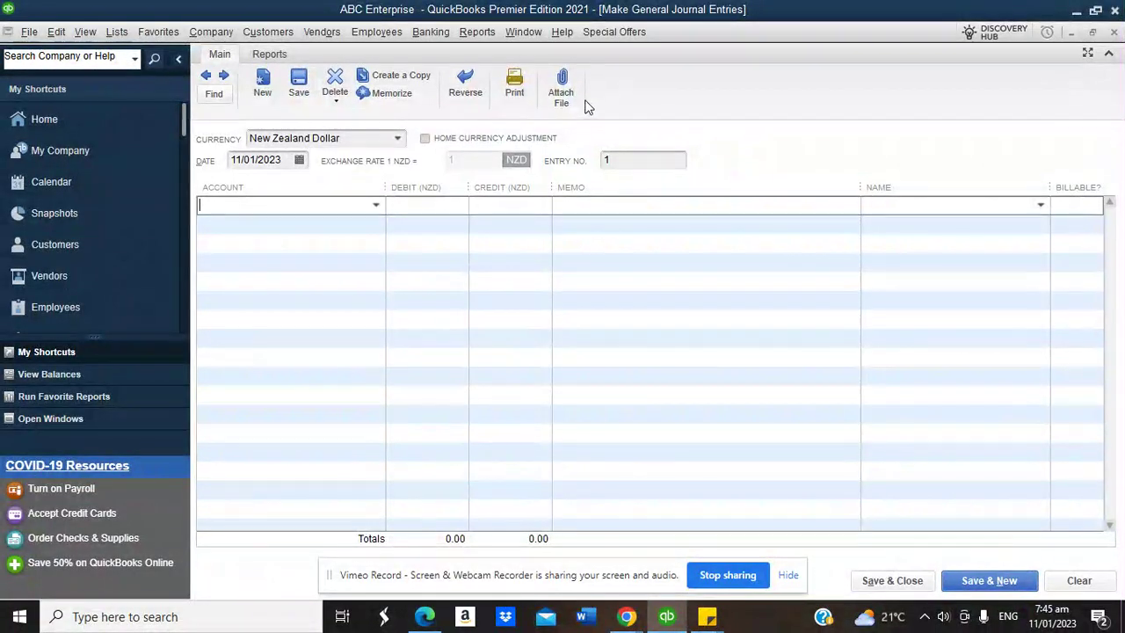
{"action": "left_click", "coordinate": [265, 33]}
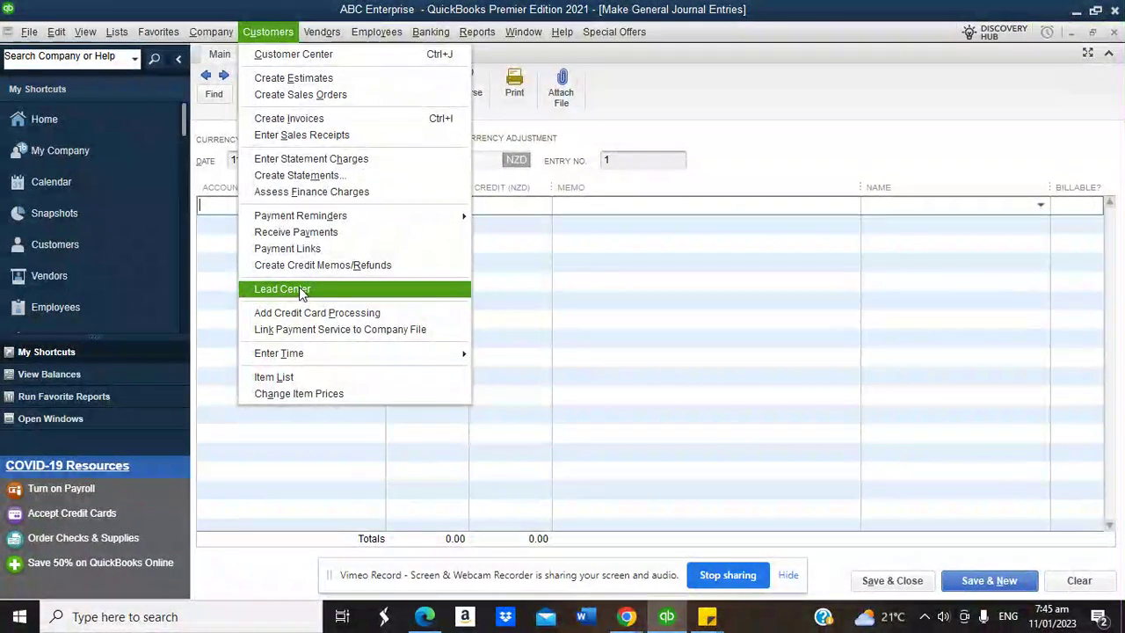
{"action": "left_click", "coordinate": [684, 145]}
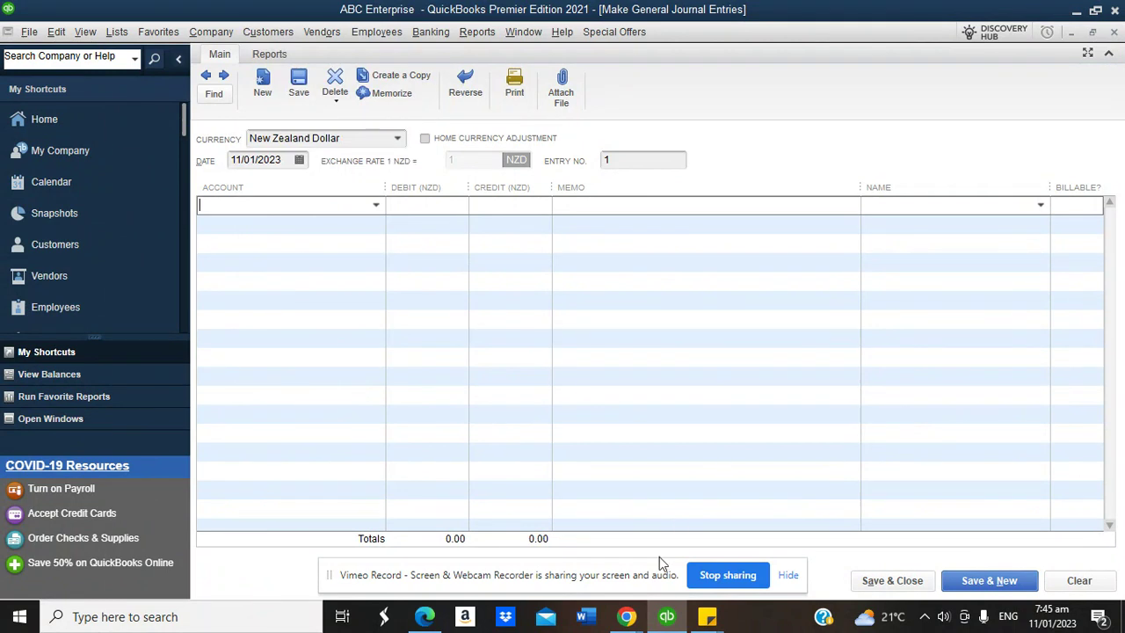
Switch to the Chrome notepad outline, clear the highlight on "Track WHT", and return to QuickBooks
{"action": "mouse_move", "coordinate": [631, 620]}
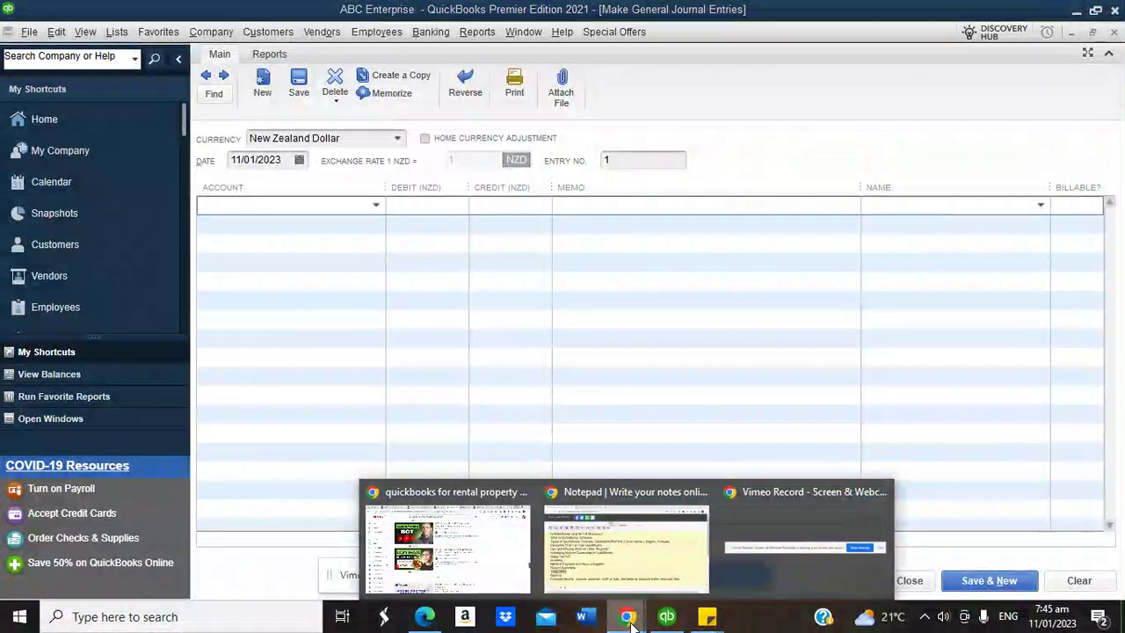
{"action": "left_click", "coordinate": [606, 553]}
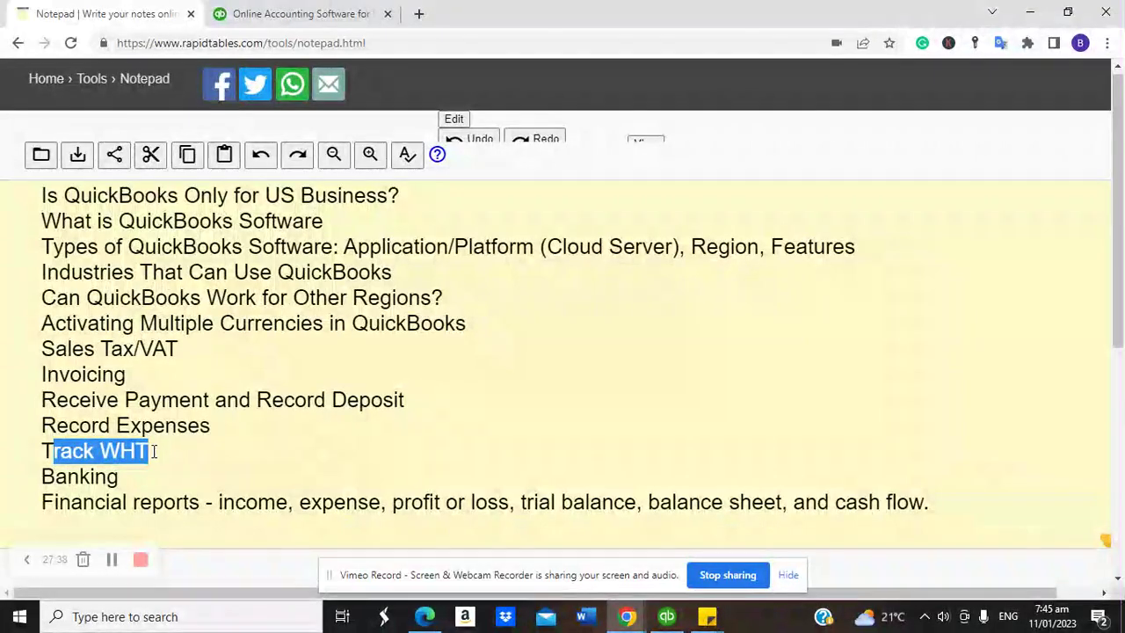
{"action": "left_click", "coordinate": [154, 452]}
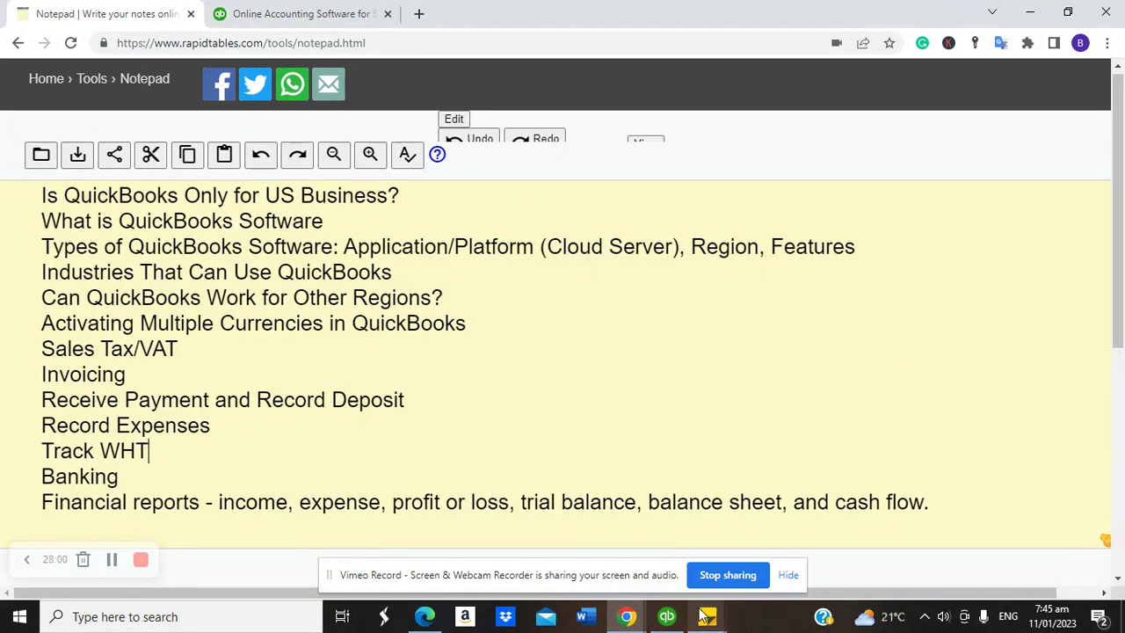
{"action": "left_click", "coordinate": [667, 616]}
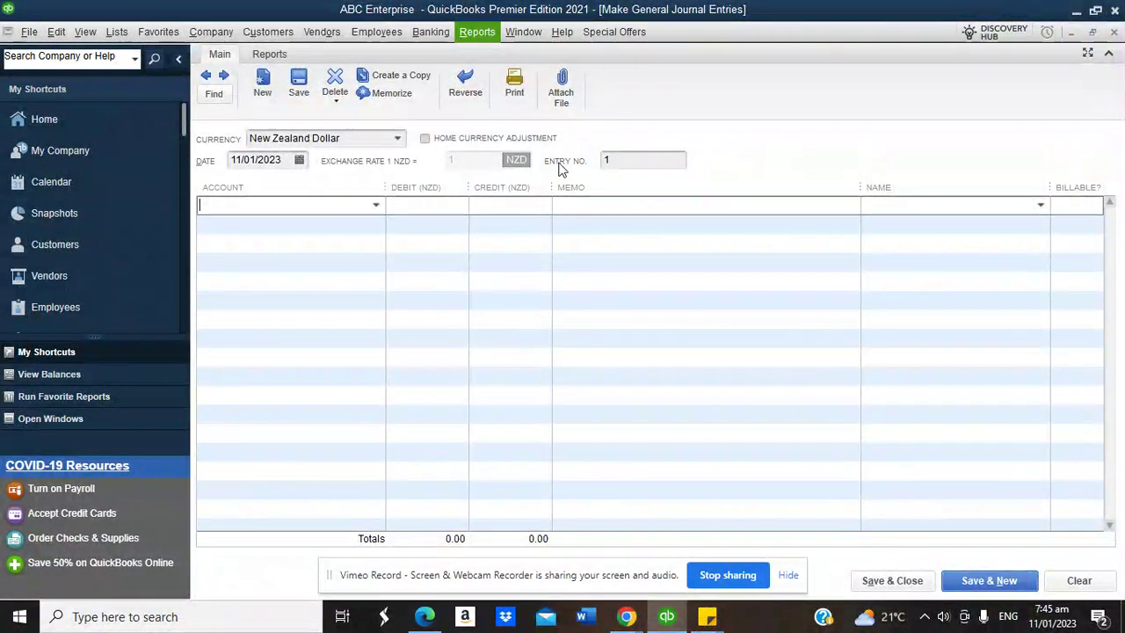
Look over the available Company & Financial and Accountant & Taxes reports, and go back to the home page
{"action": "left_click", "coordinate": [492, 31]}
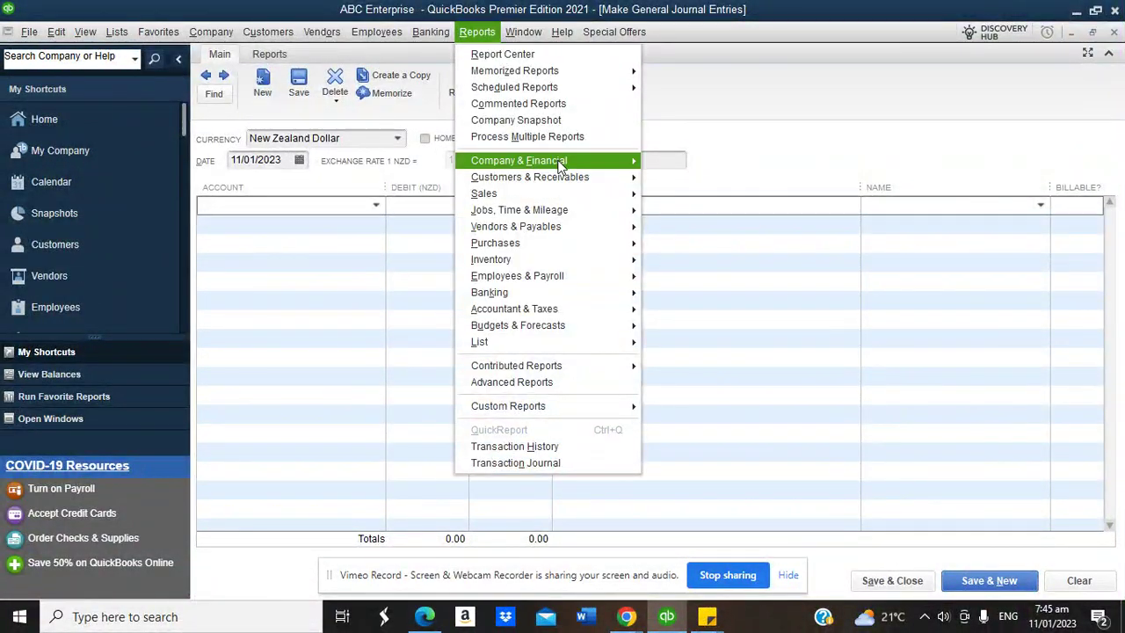
{"action": "mouse_move", "coordinate": [527, 160]}
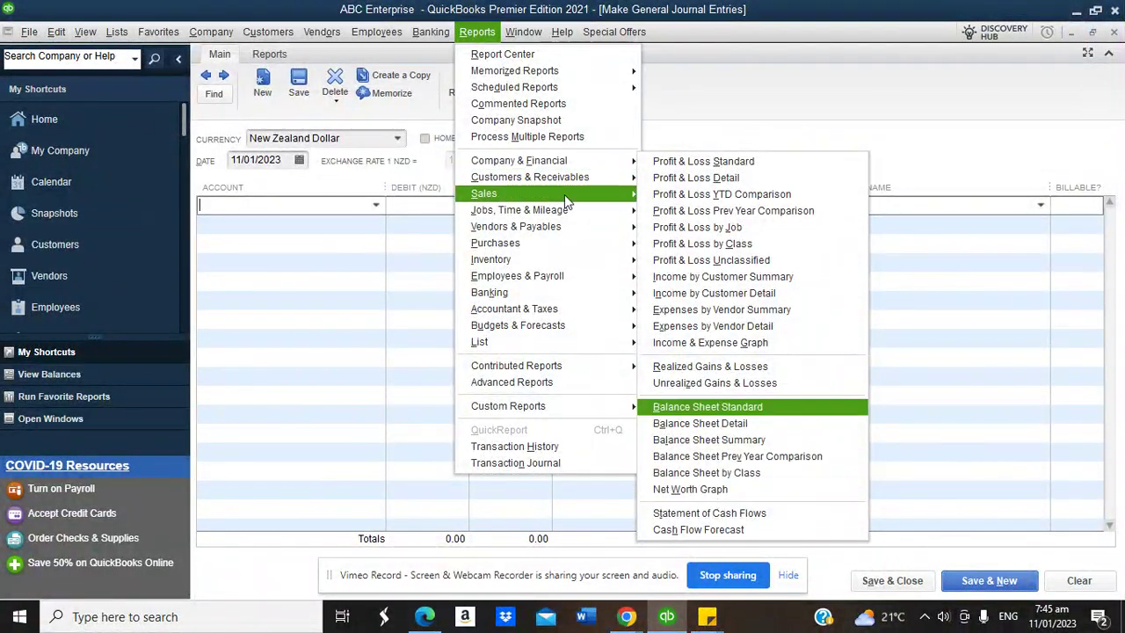
{"action": "mouse_move", "coordinate": [566, 183]}
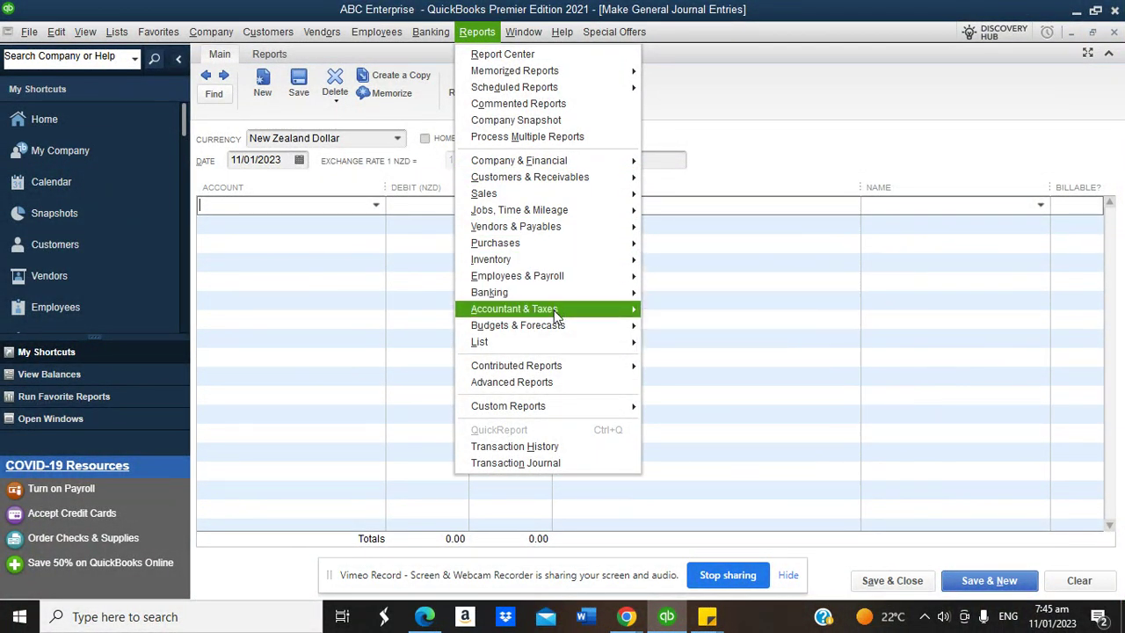
{"action": "mouse_move", "coordinate": [562, 311]}
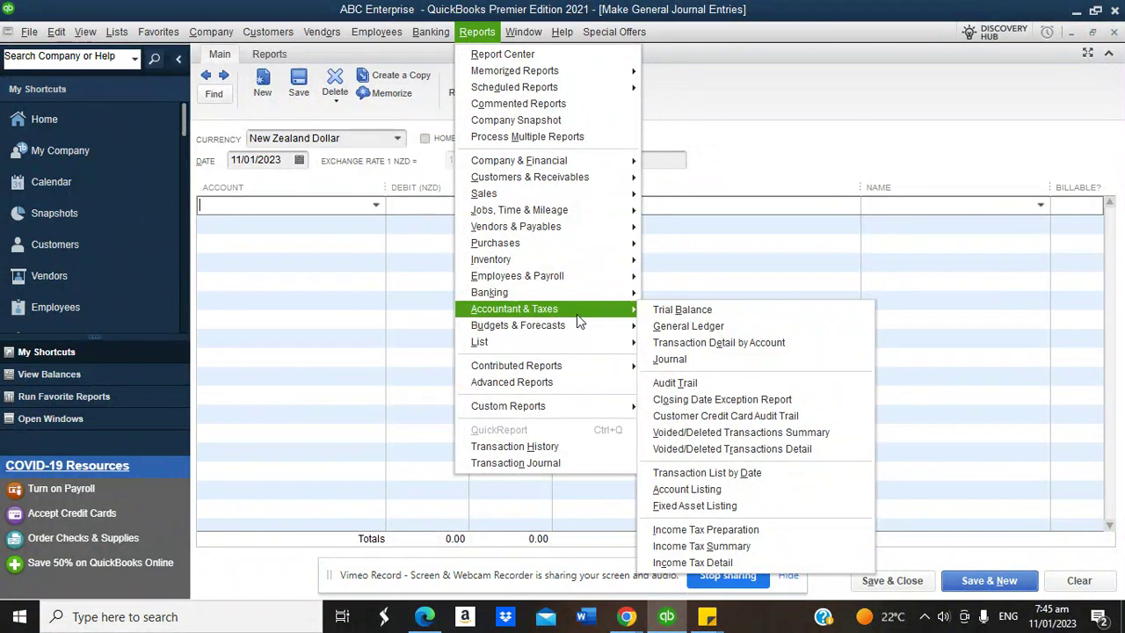
{"action": "left_click", "coordinate": [759, 171]}
{"action": "left_click", "coordinate": [87, 131]}
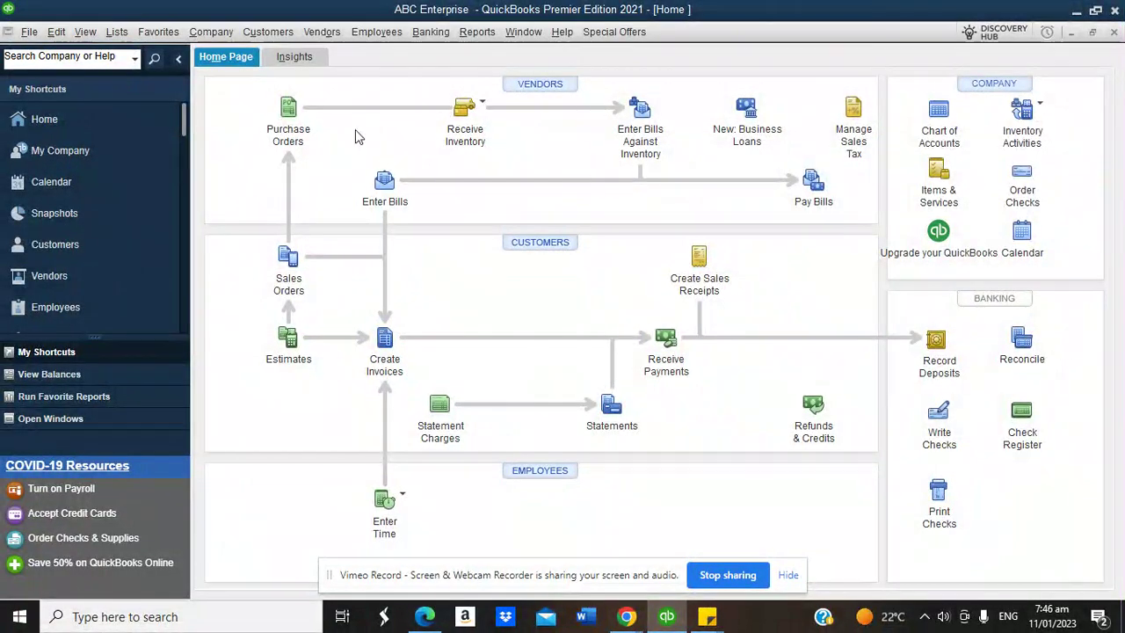
Look over the company, customer and employee commands, view the Employee Center, and return to the home page
{"action": "left_click", "coordinate": [217, 33]}
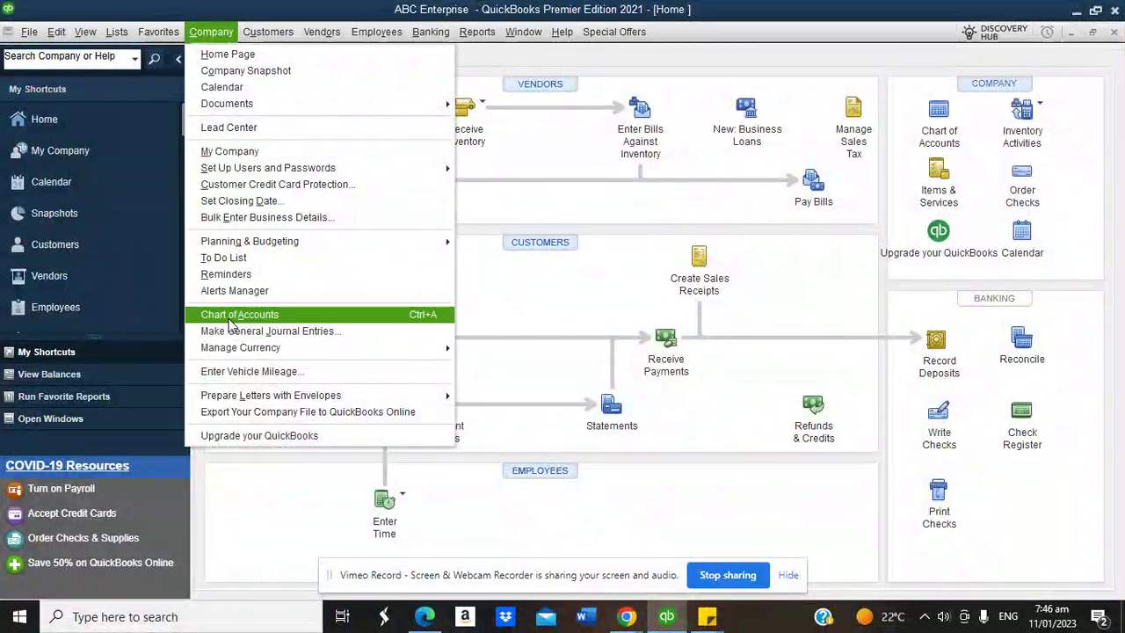
{"action": "mouse_move", "coordinate": [264, 33]}
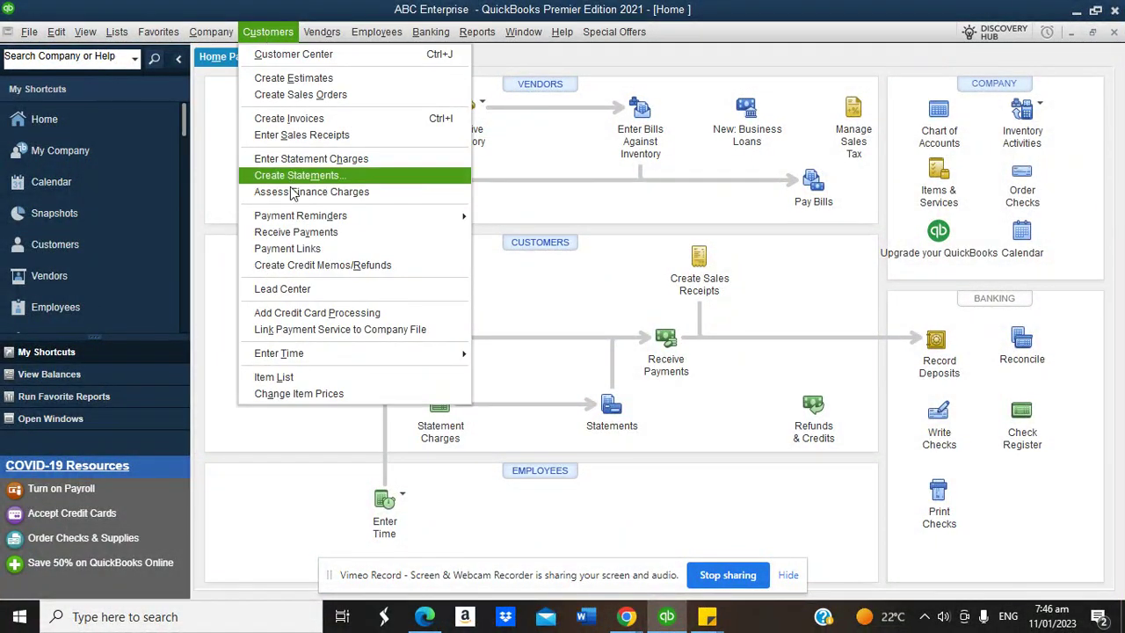
{"action": "mouse_move", "coordinate": [331, 37]}
{"action": "mouse_move", "coordinate": [376, 33]}
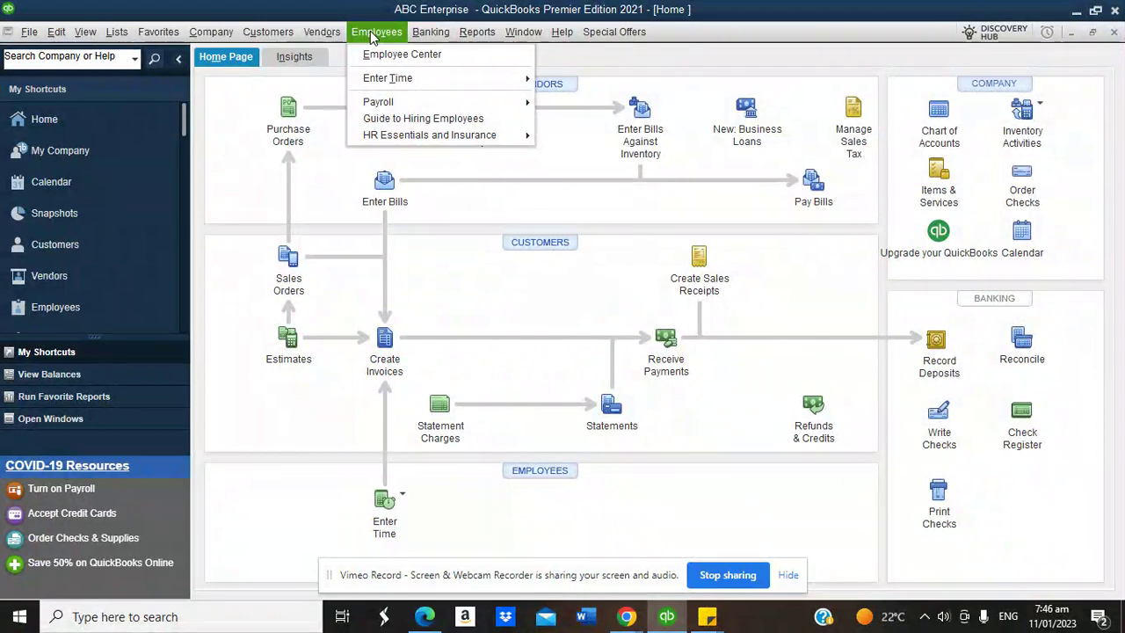
{"action": "left_click", "coordinate": [395, 56]}
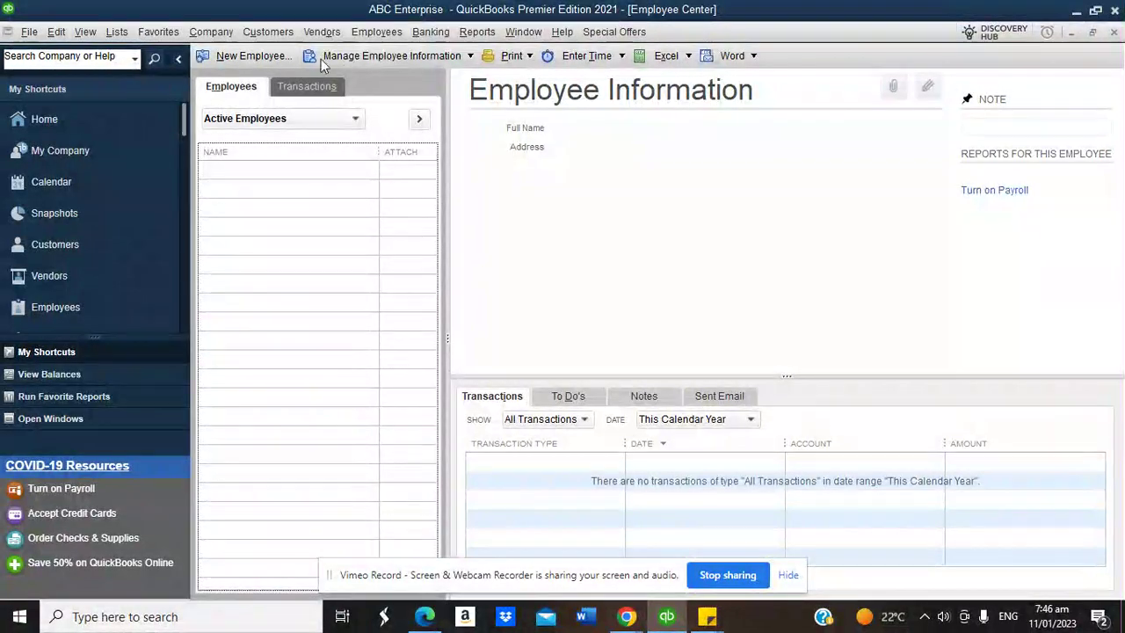
{"action": "left_click", "coordinate": [97, 120]}
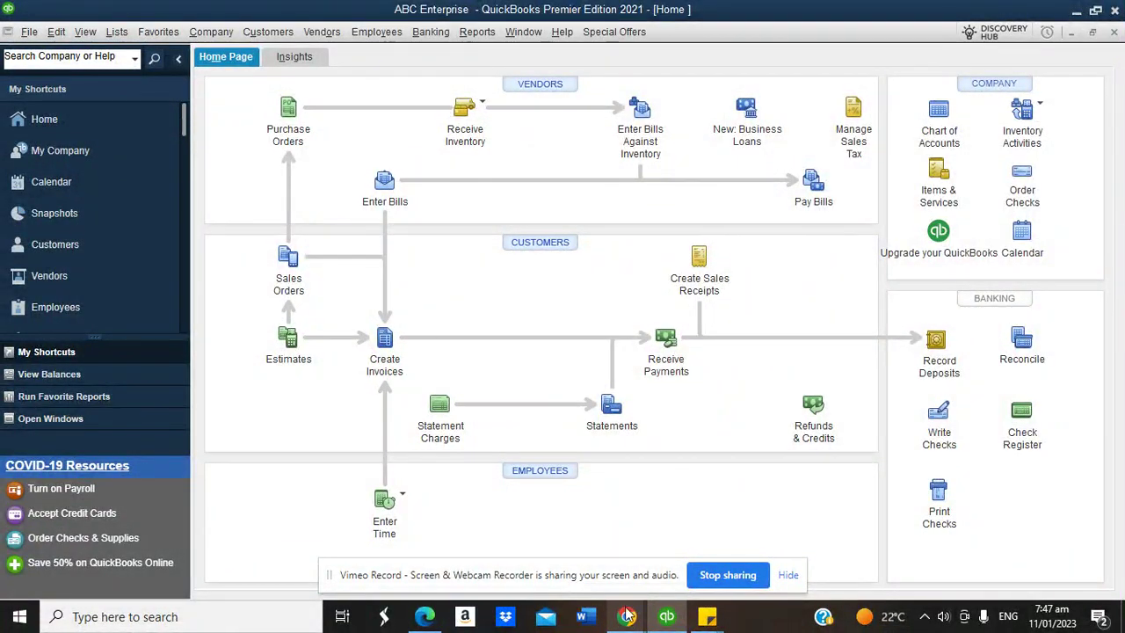
Switch to the notepad topic outline in Chrome
{"action": "mouse_move", "coordinate": [631, 616]}
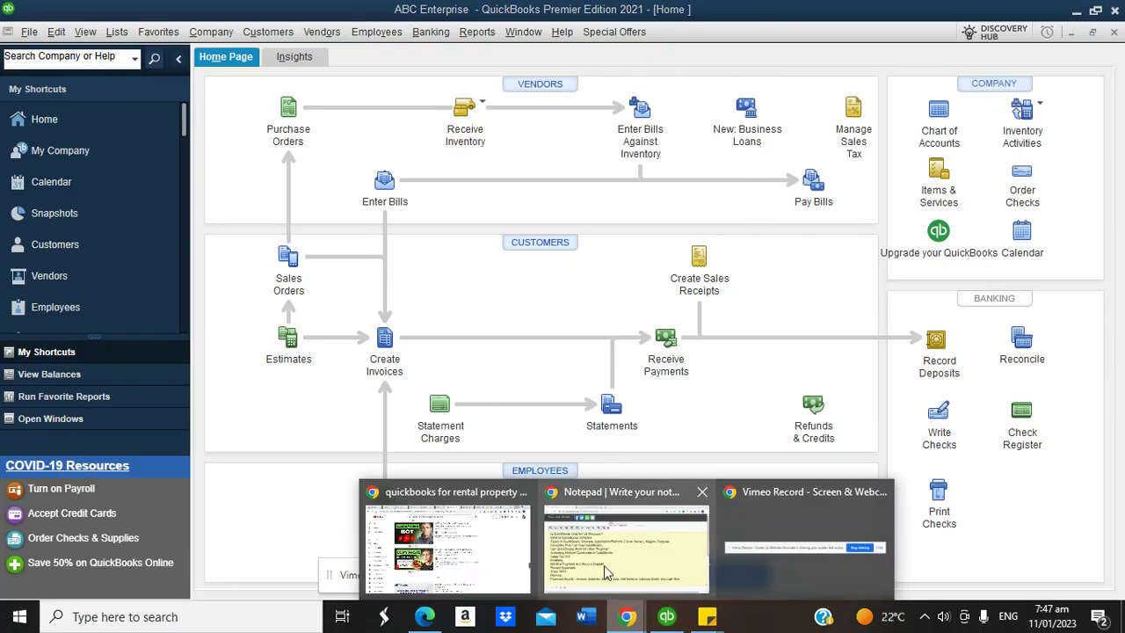
{"action": "left_click", "coordinate": [605, 571]}
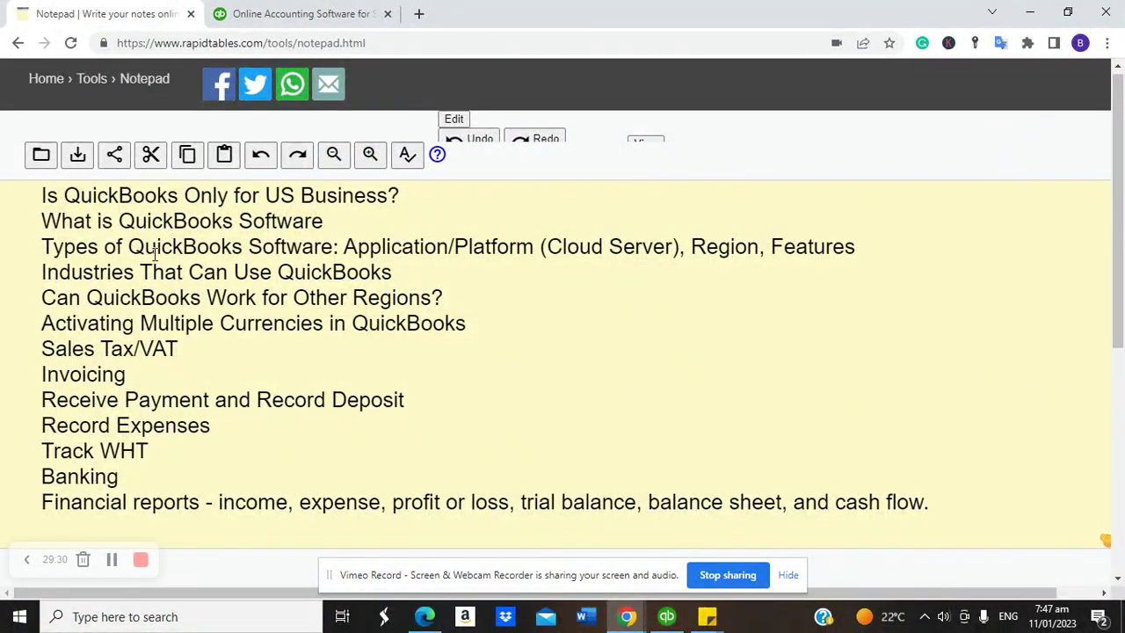